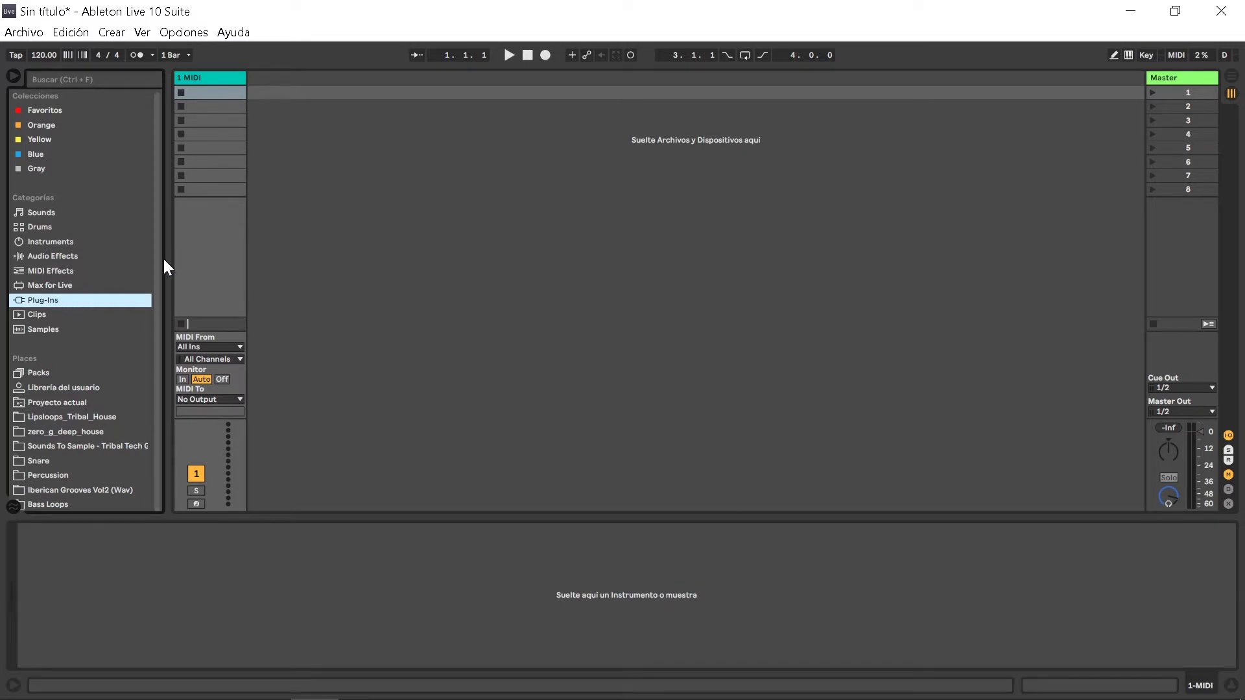
Step: Widen the browser, and enable the custom VST2 folder and the VST3 system folders in the plug-in preferences
drag(162, 256, 326, 247)
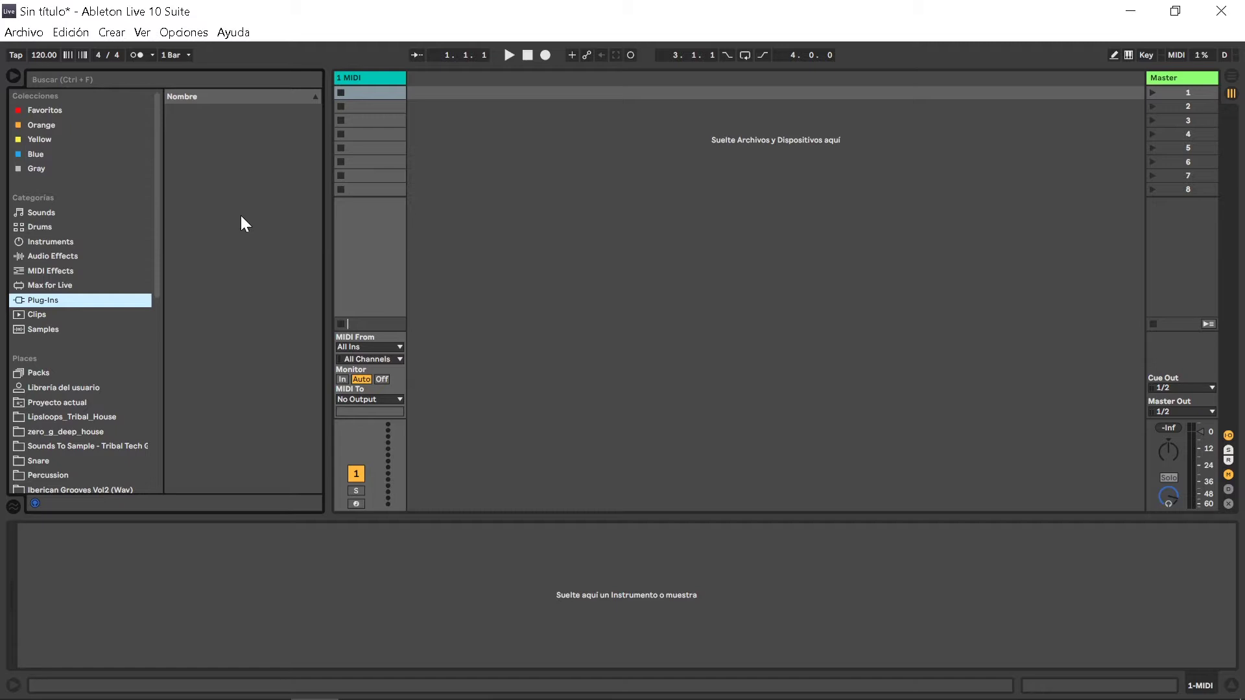
click(179, 36)
click(247, 507)
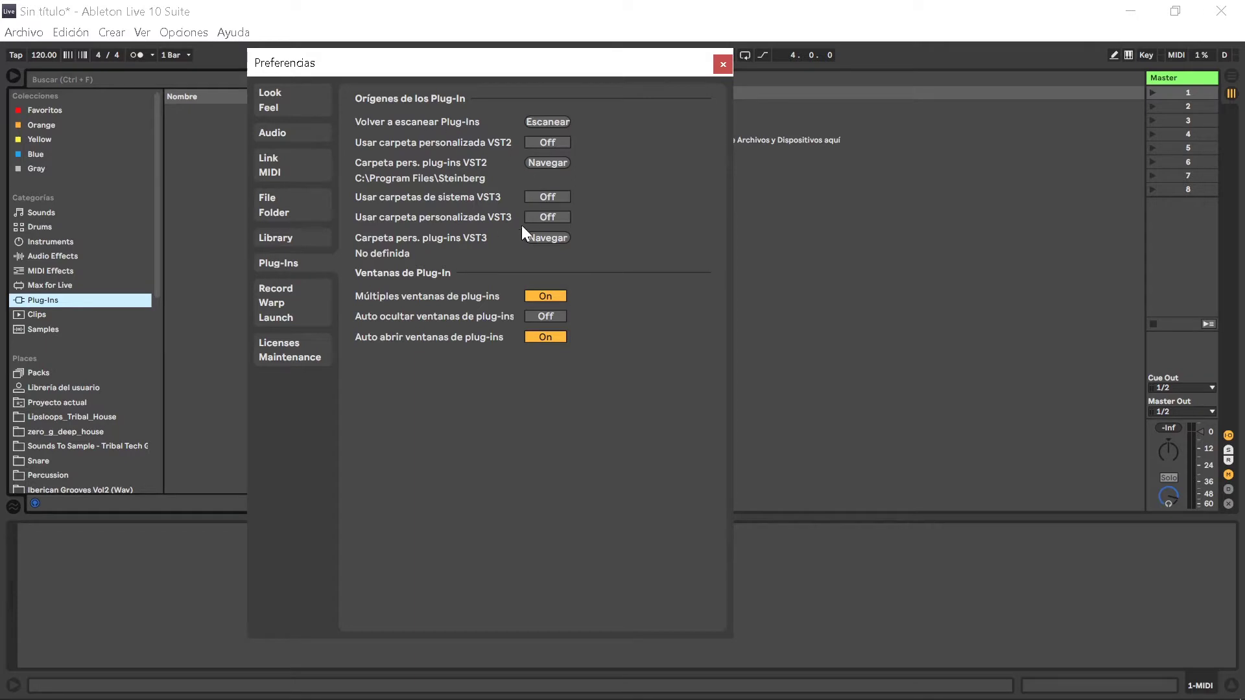
click(542, 144)
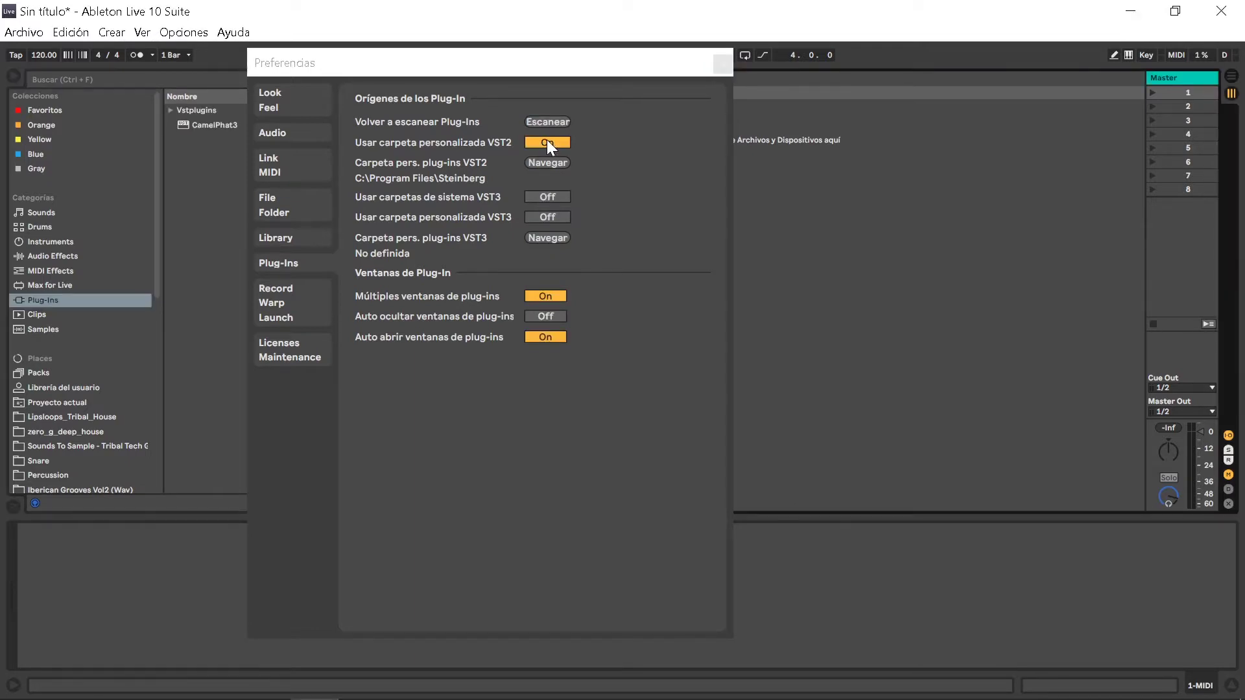
click(545, 197)
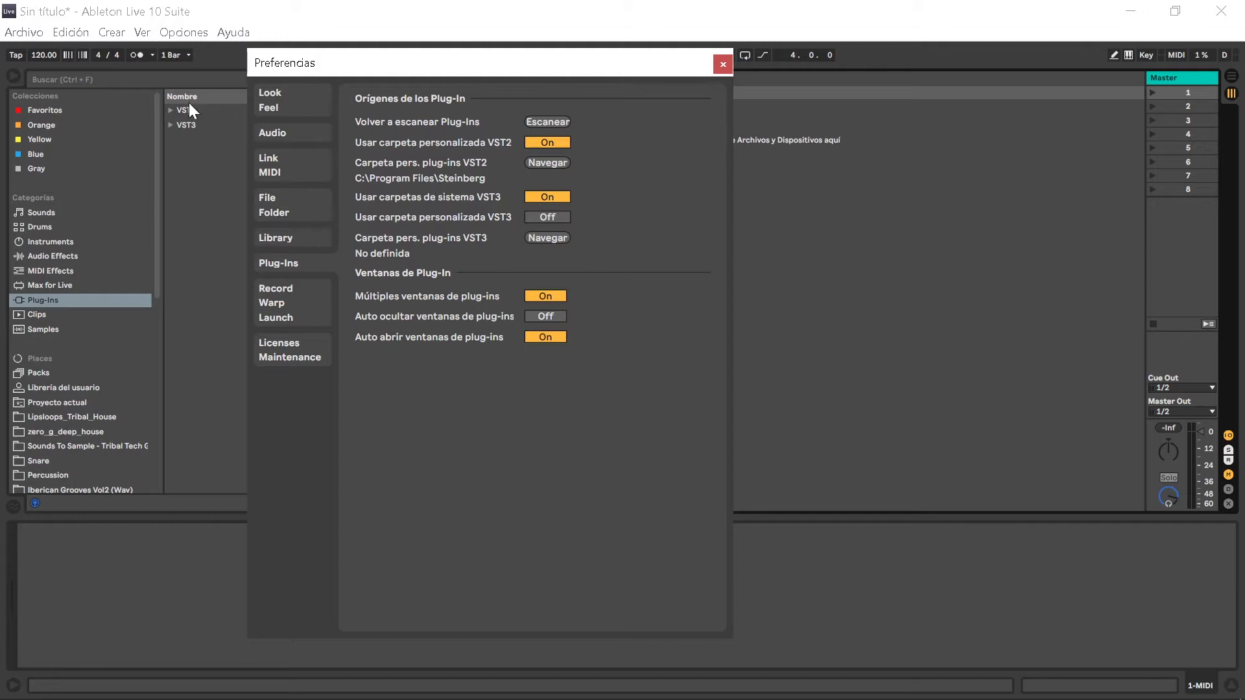
click(722, 64)
Step: Switch to File Explorer and extract NightShine.dll from NightShine.zip into the "vst y presets" folder
key(alt+Tab)
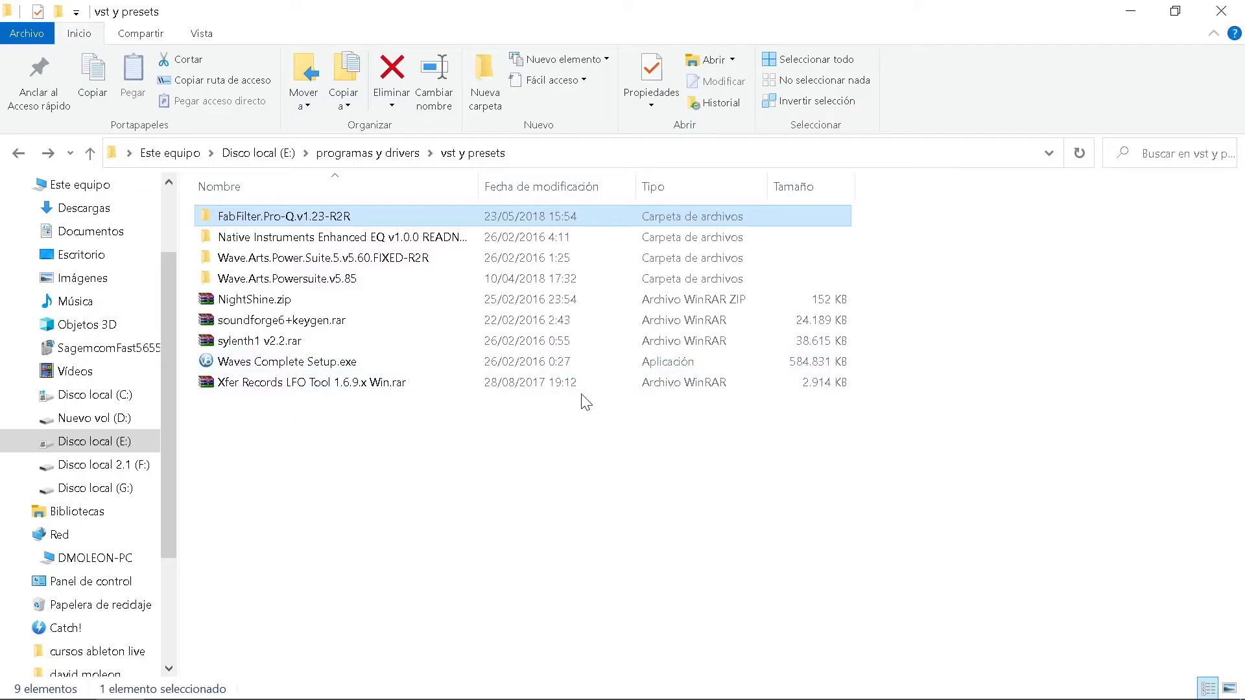
click(422, 299)
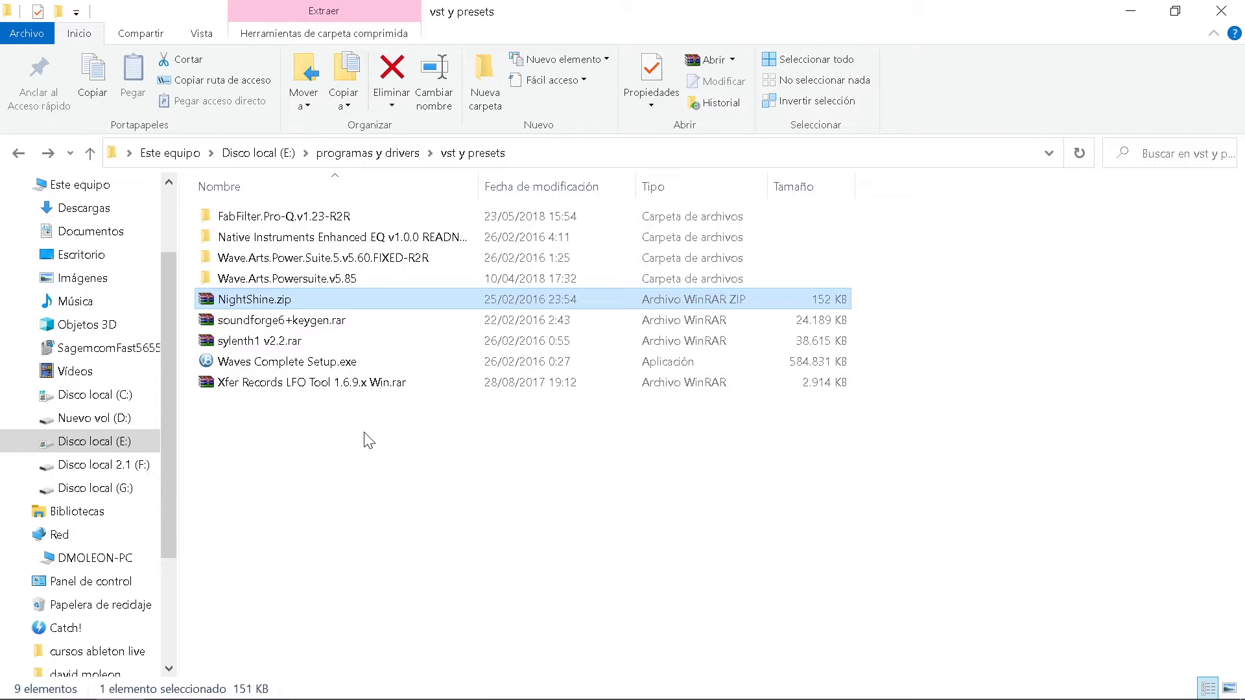
double_click(303, 302)
click(676, 390)
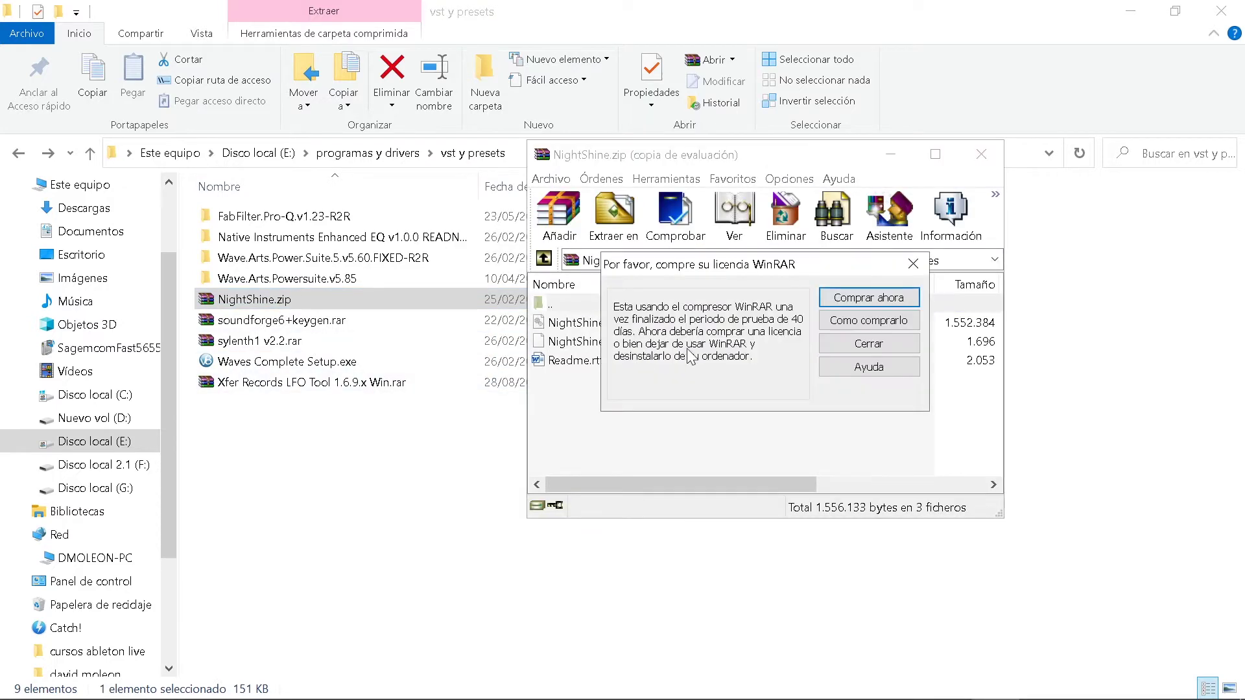
key(Escape)
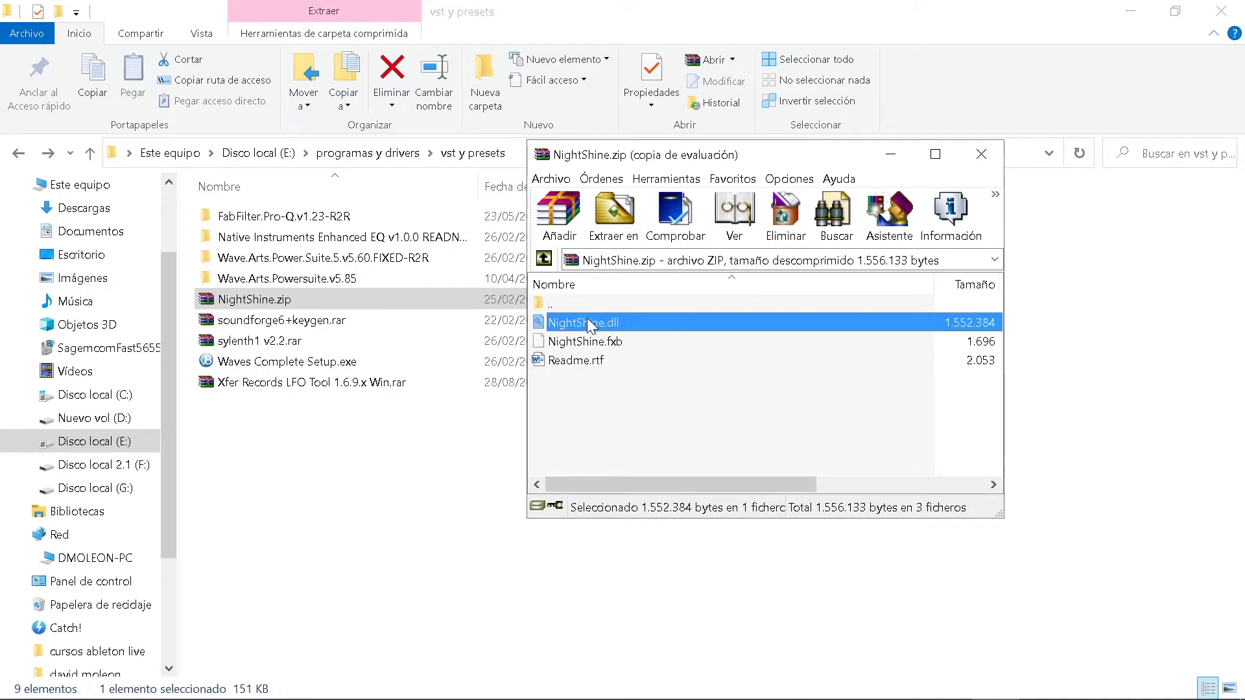
drag(603, 327, 353, 449)
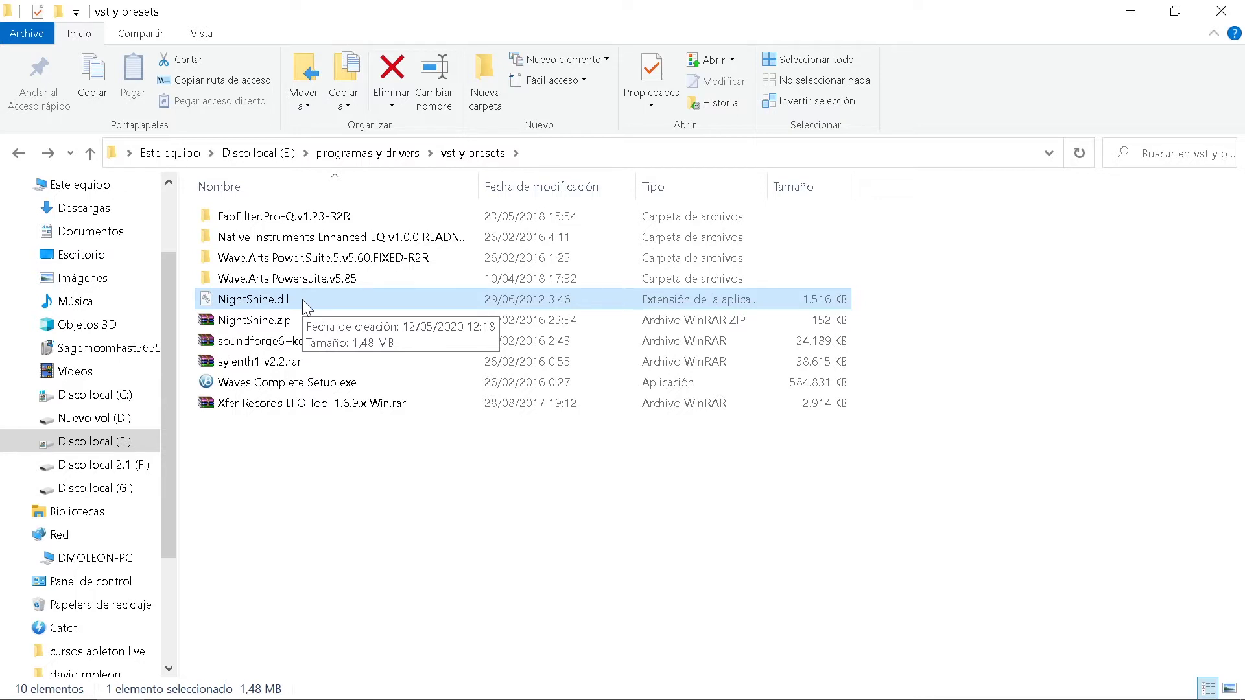
Step: Open the Vstplugins folder under Archivos de programa, Steinberg on drive C: and look through its plug-in files
click(95, 394)
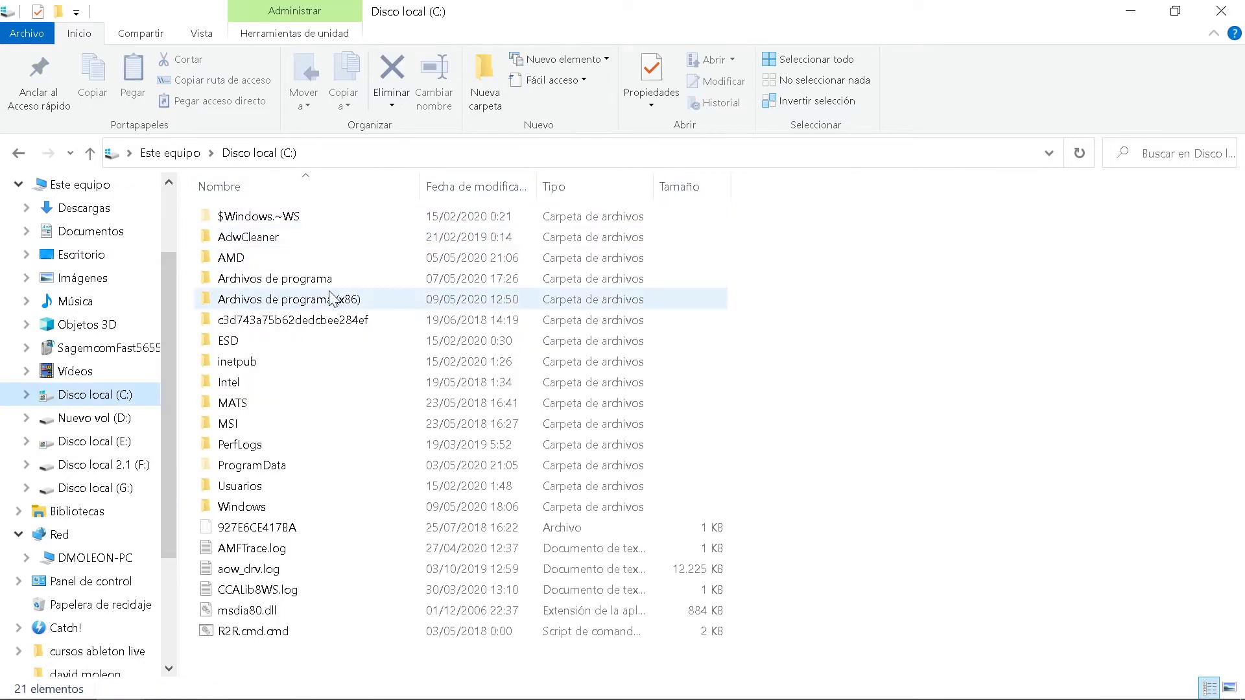
click(251, 285)
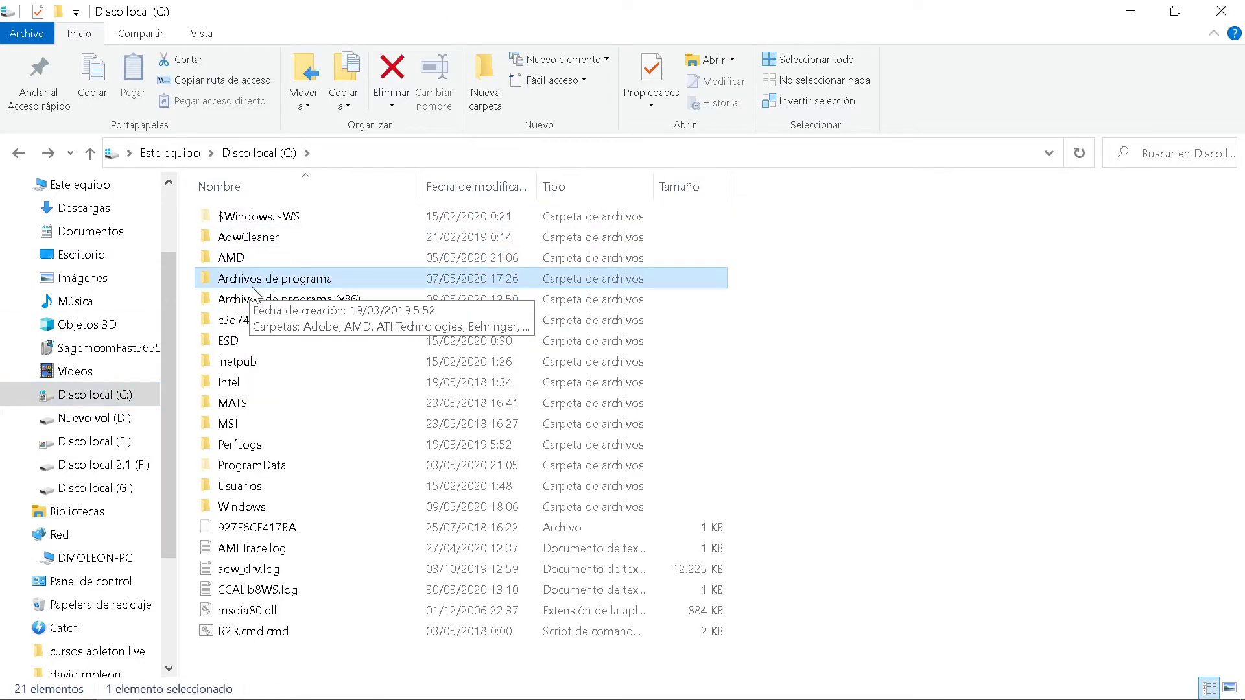
double_click(295, 279)
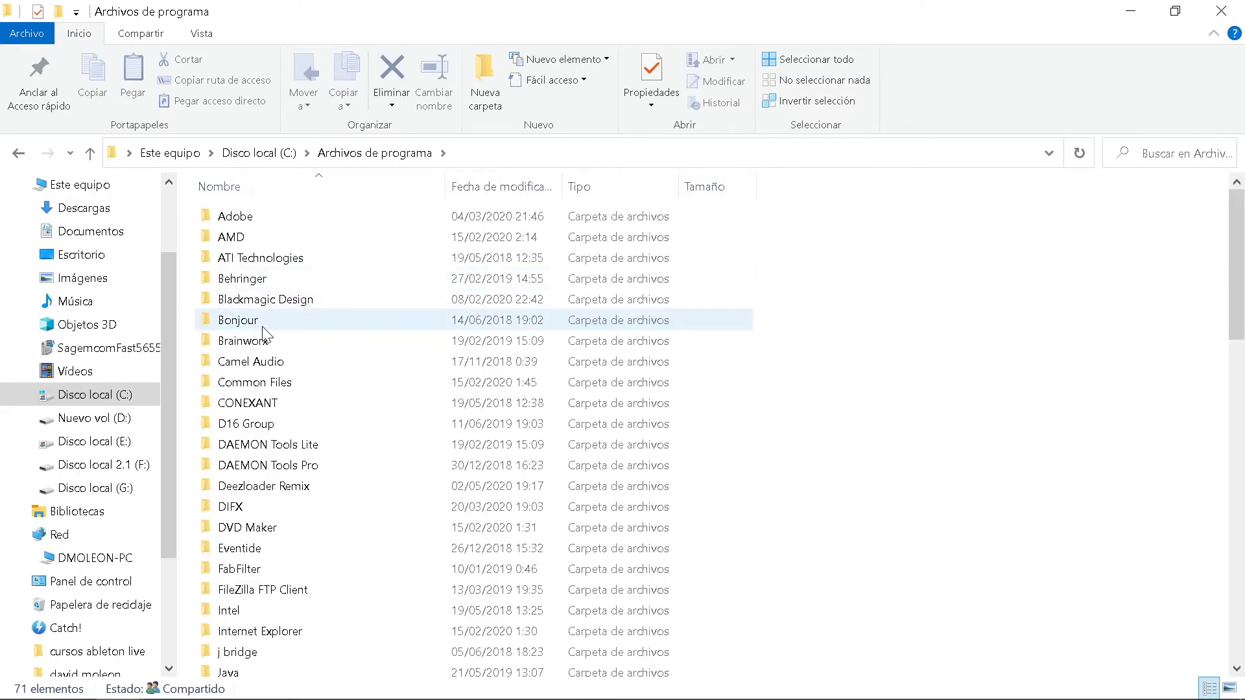
mouse_move(264, 333)
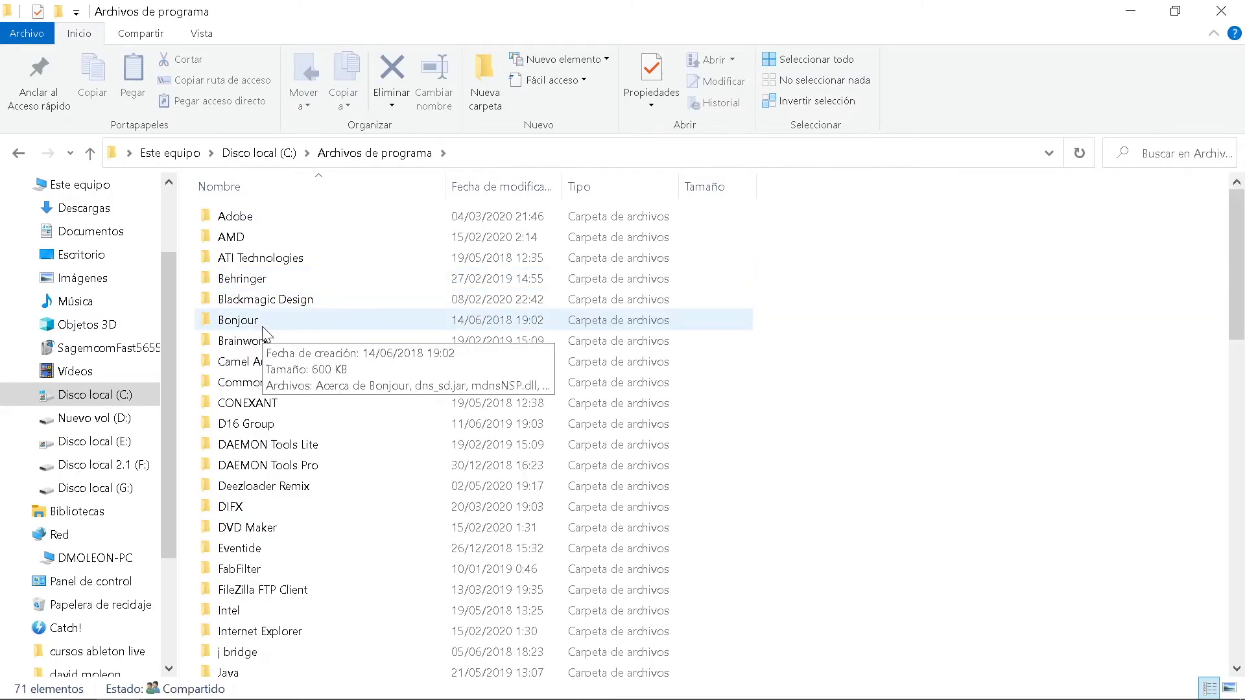
key(s)
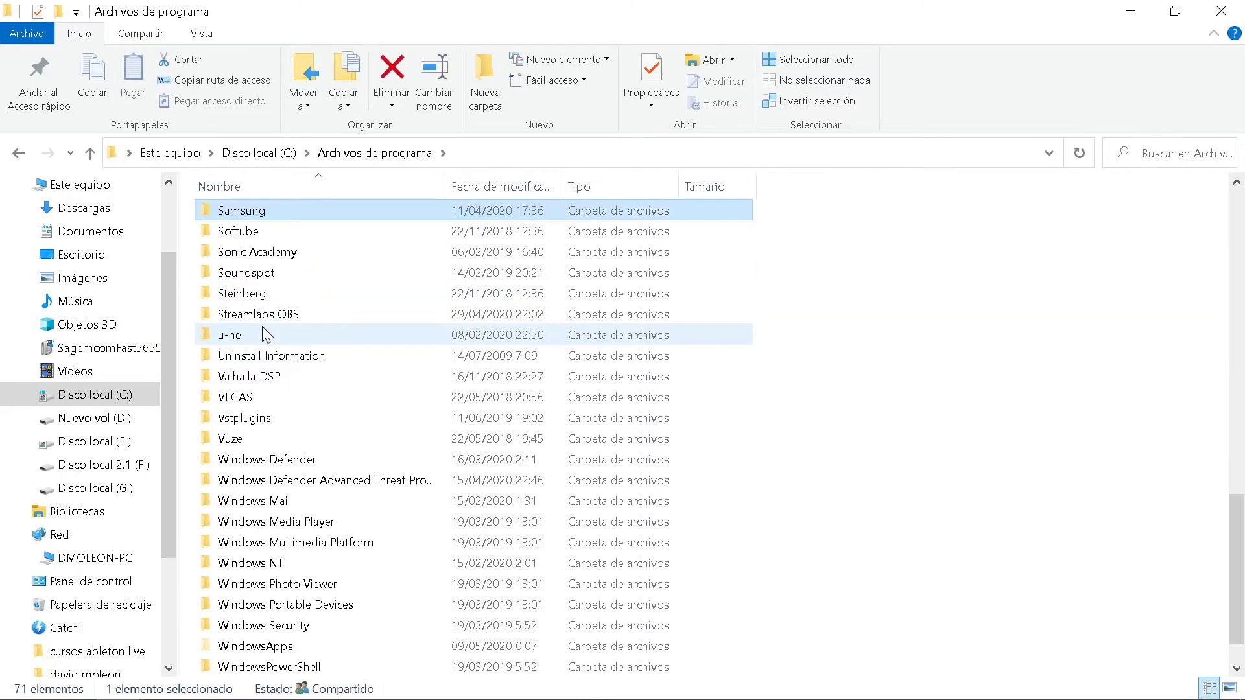
double_click(251, 295)
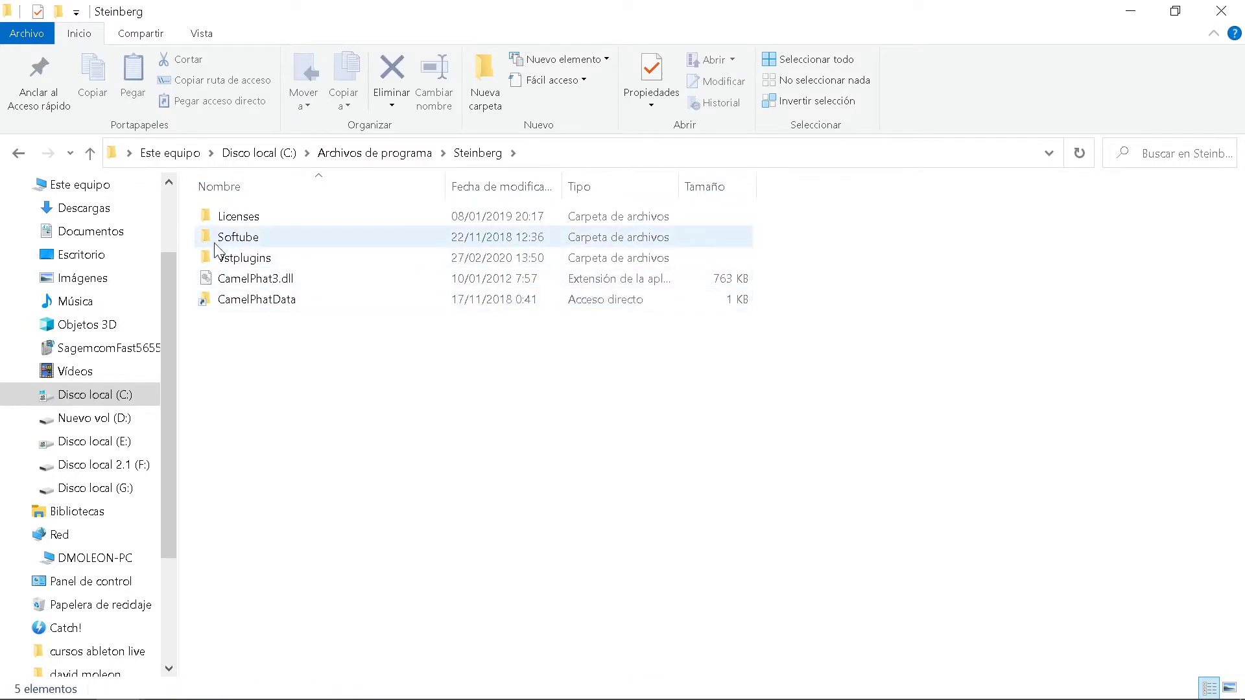
double_click(250, 261)
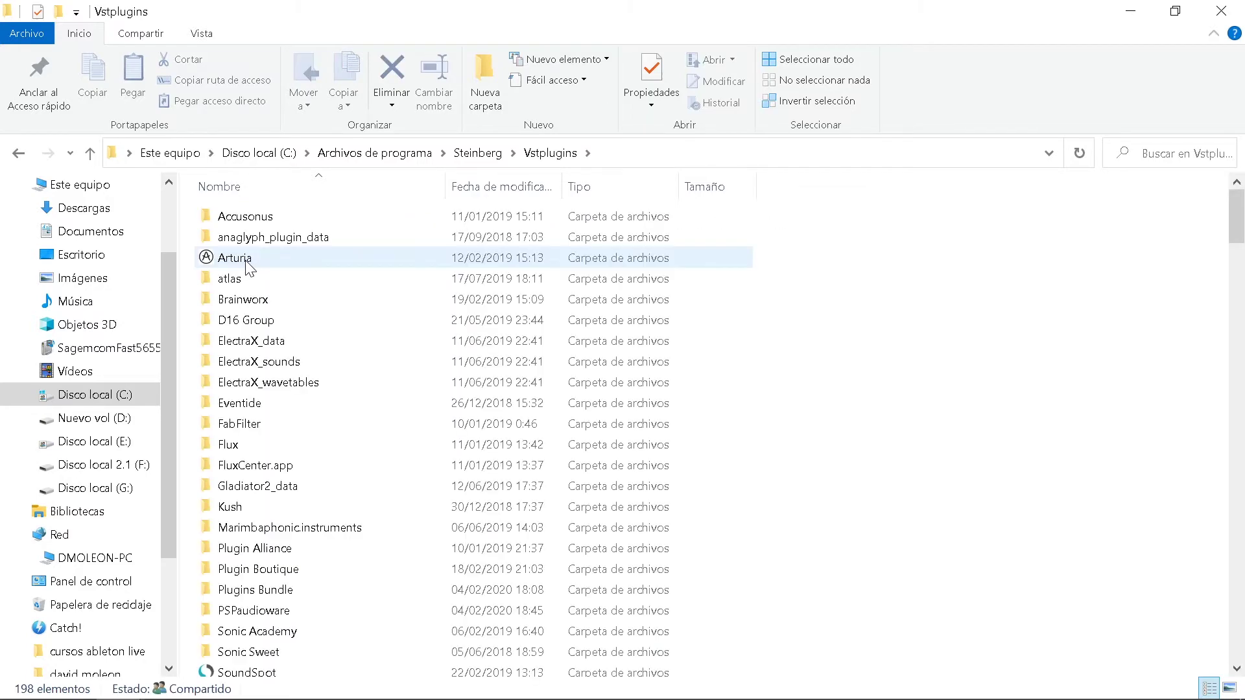
scroll(288, 311, down, 15)
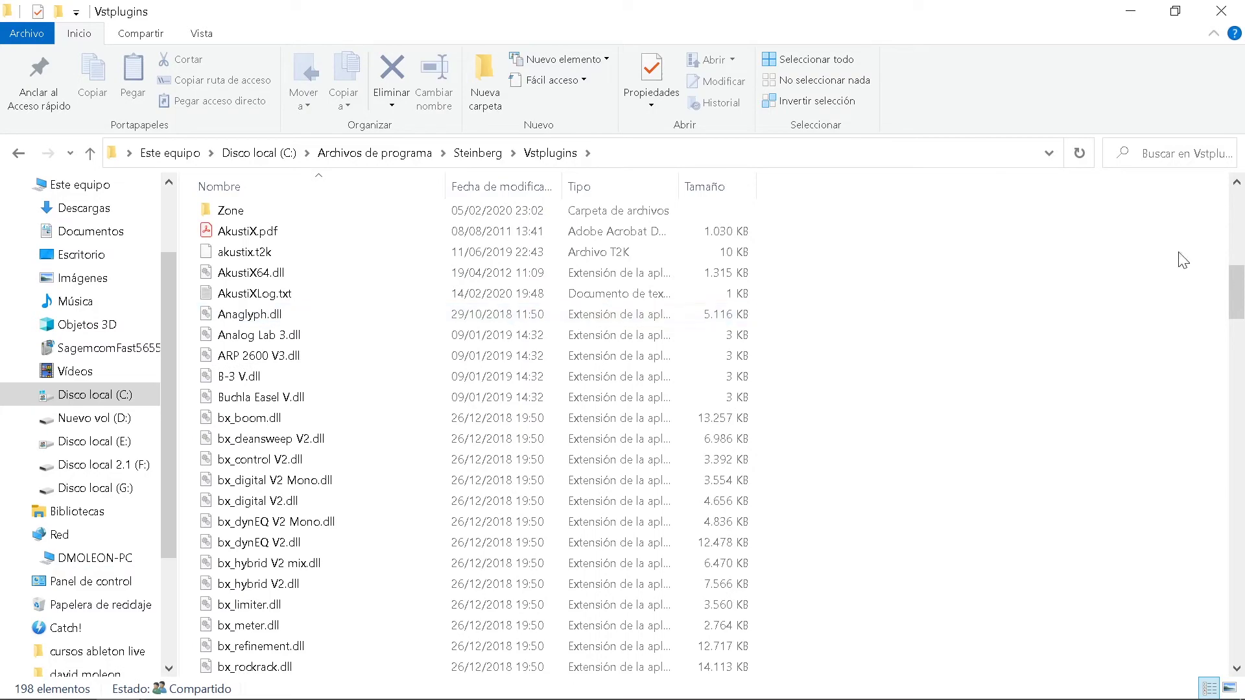
drag(1236, 285, 1224, 188)
scroll(992, 356, down, 2)
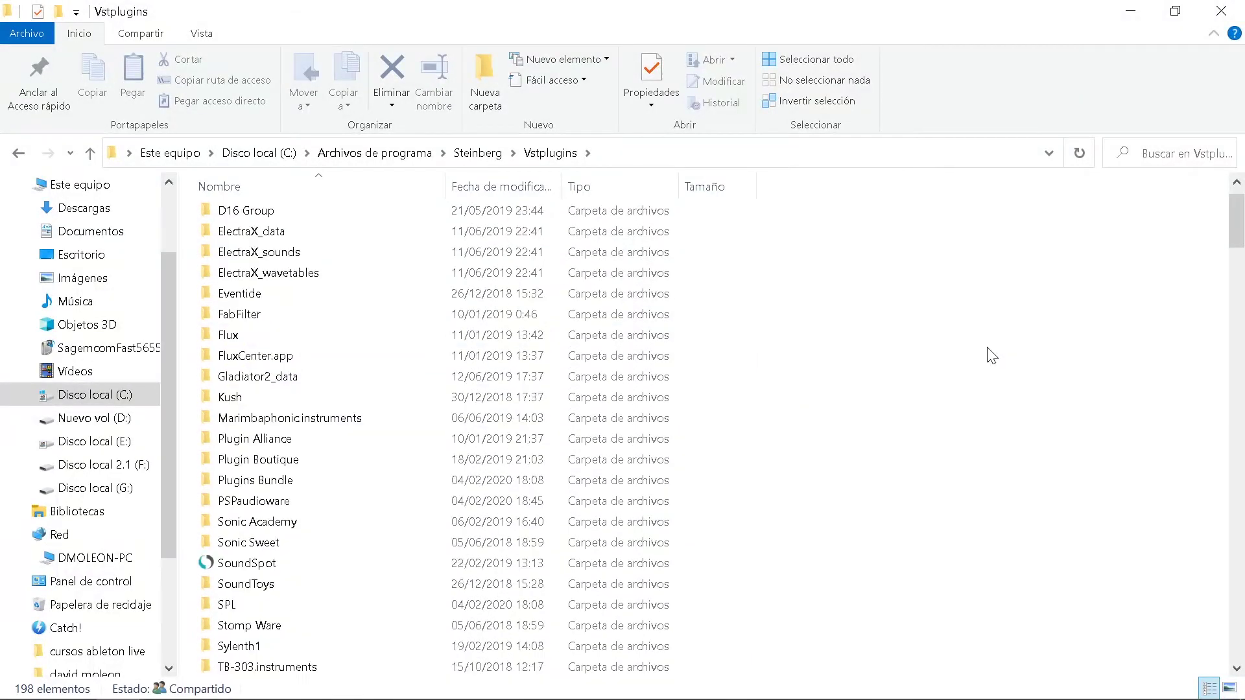
scroll(991, 355, down, 12)
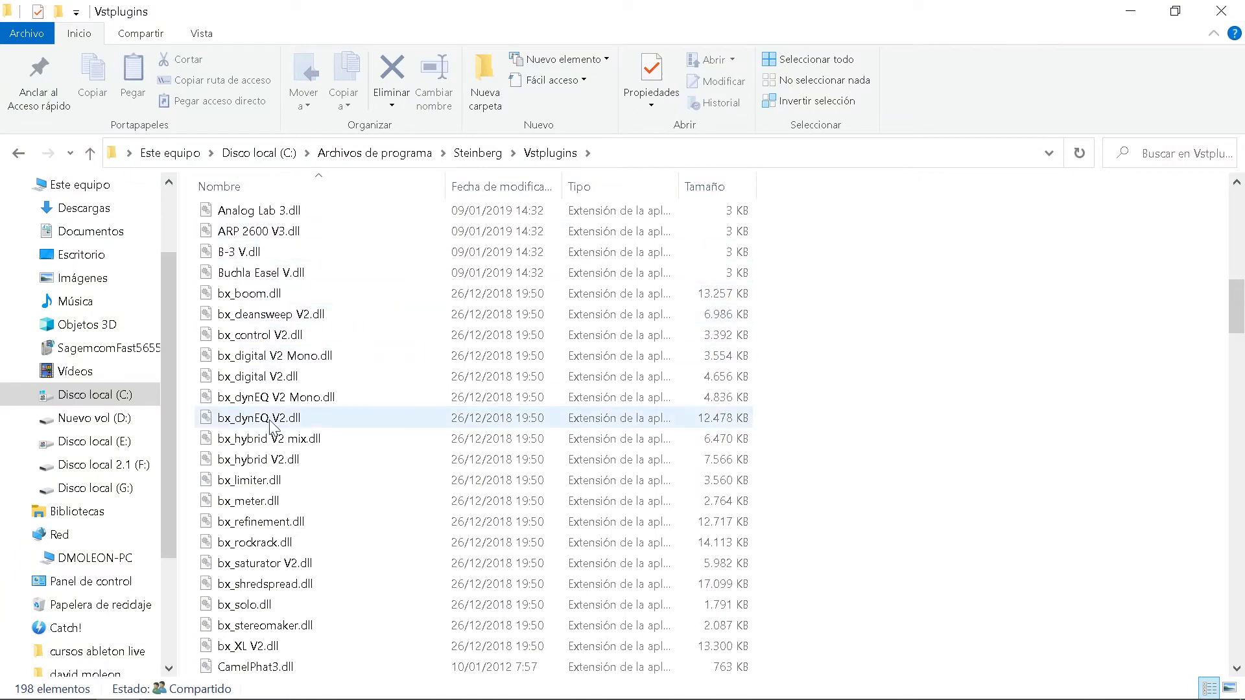
Step: Copy NightShine.dll from the "vst y presets" folder into the Steinberg Vstplugins folder
mouse_move(172, 687)
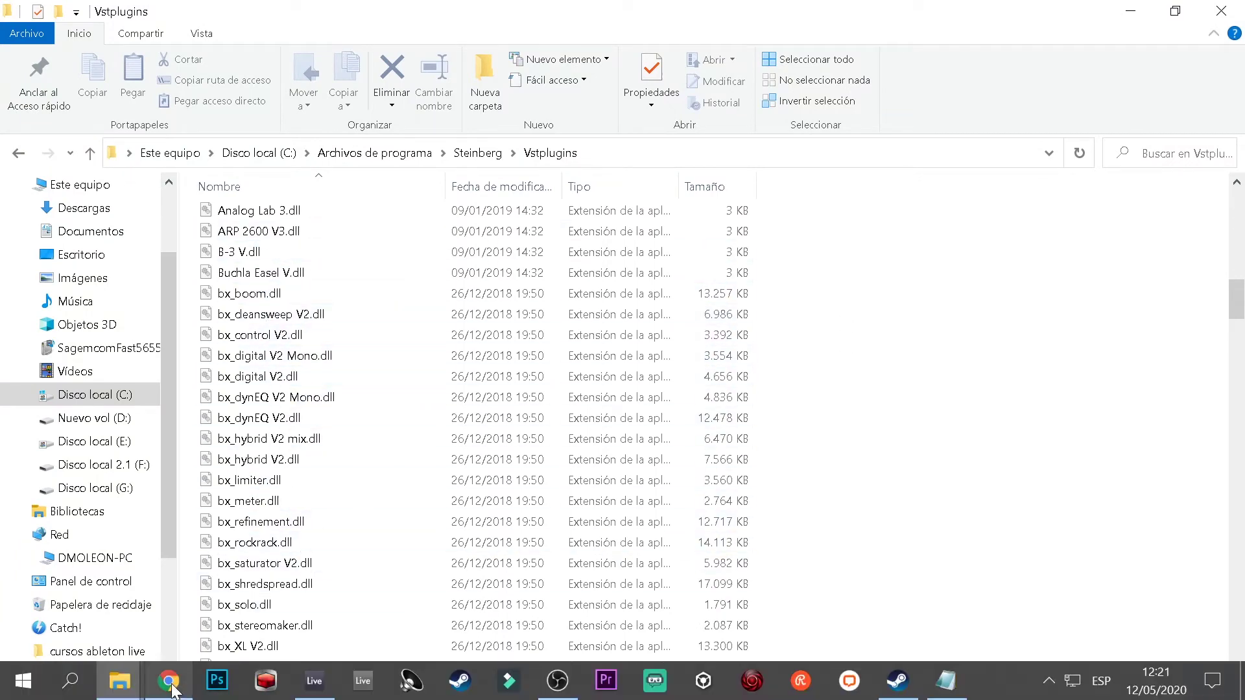
mouse_move(126, 678)
click(97, 590)
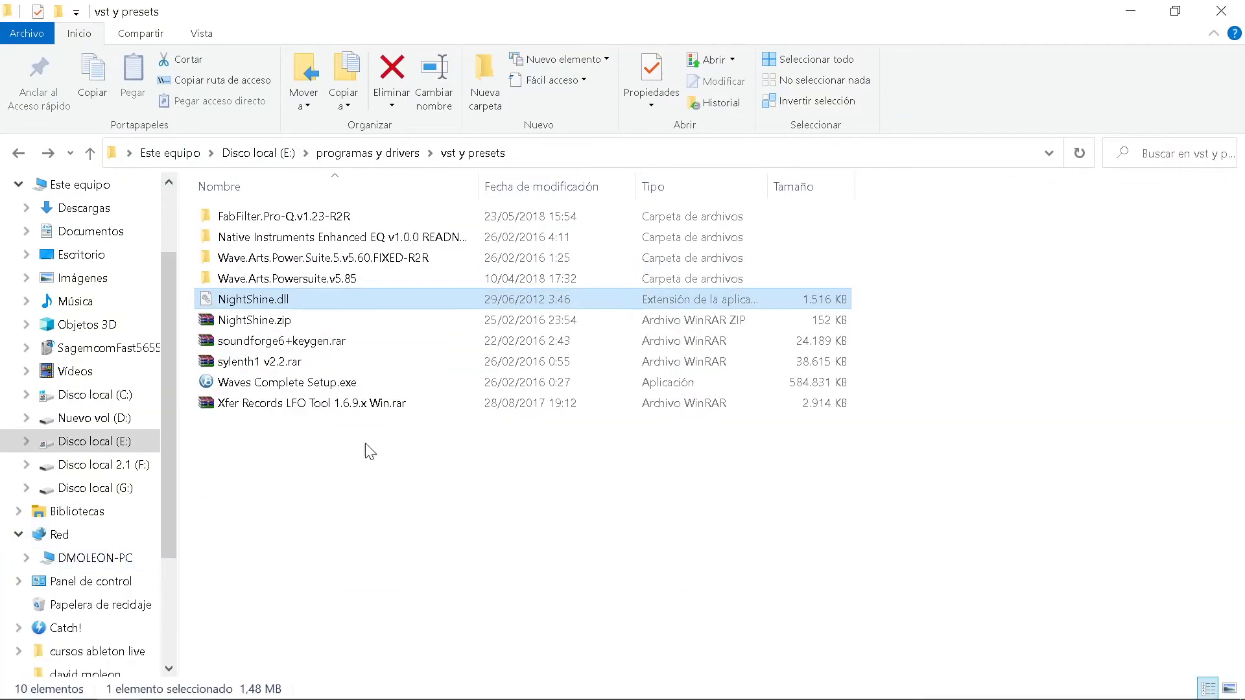
right_click(262, 300)
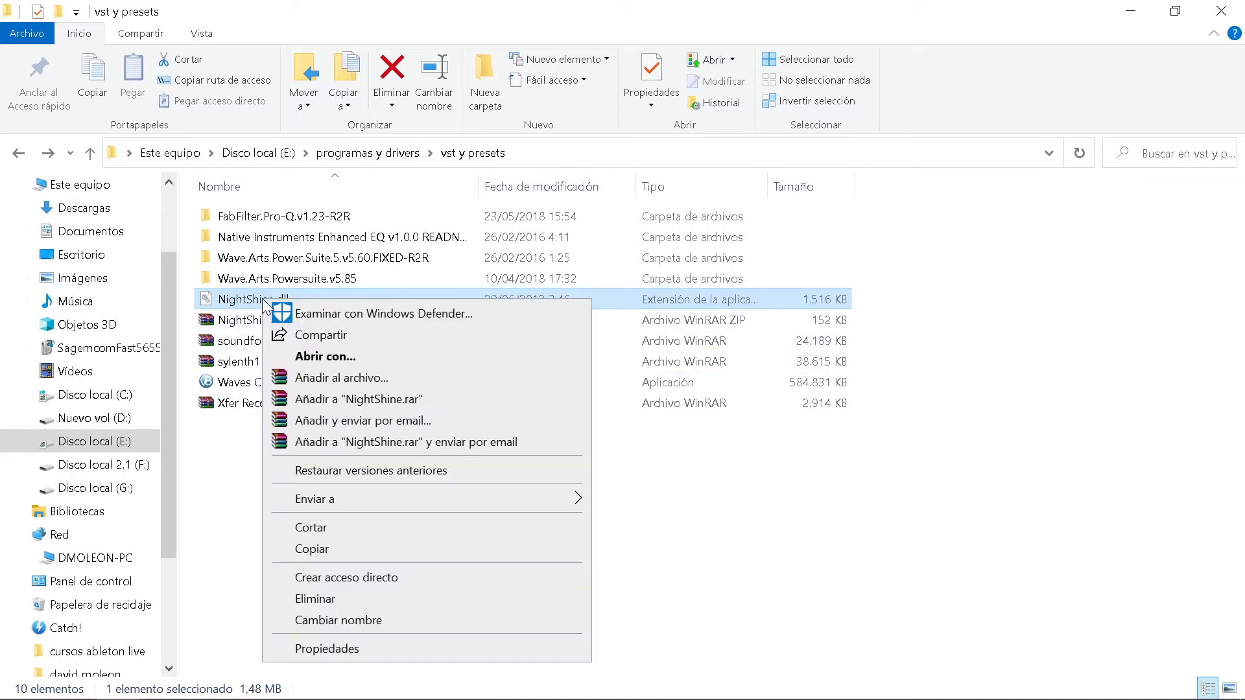
click(312, 551)
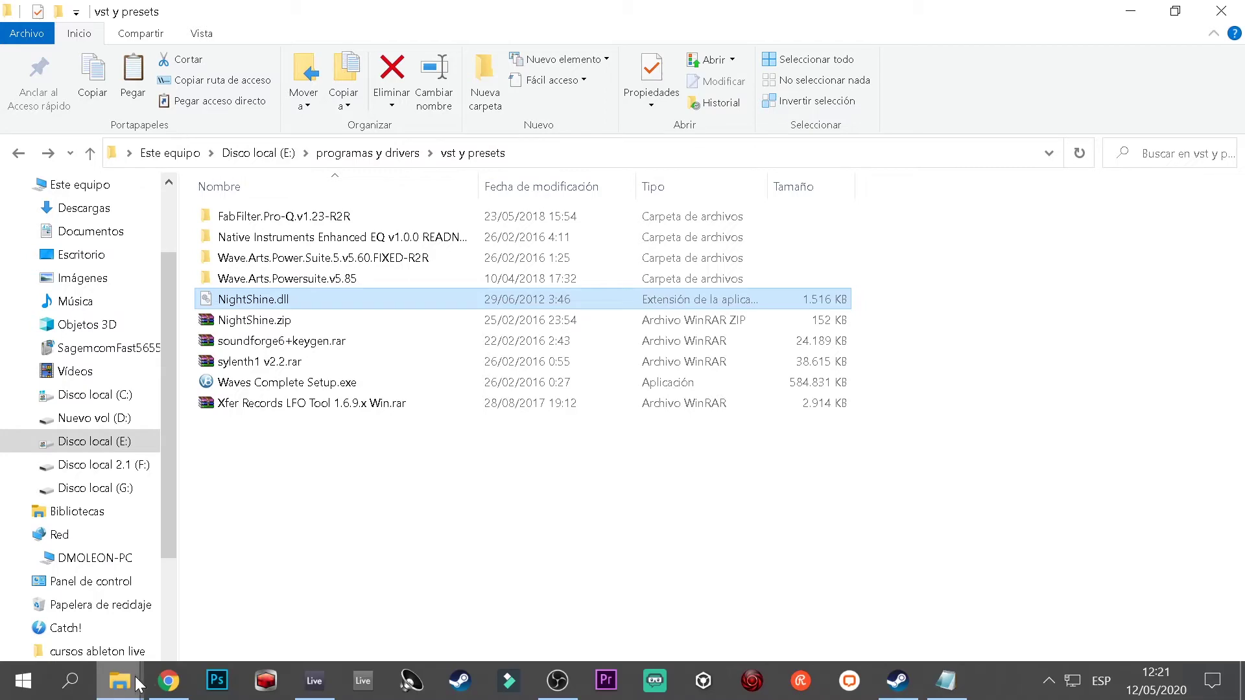
mouse_move(119, 680)
click(298, 567)
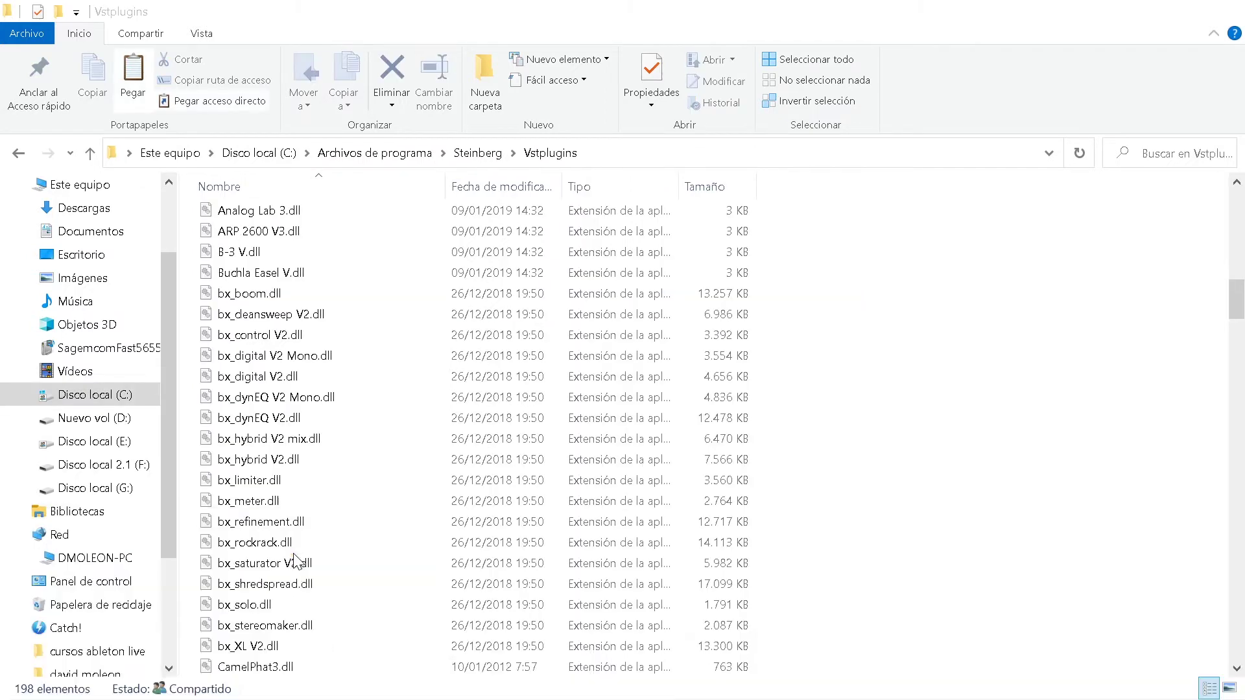
right_click(872, 406)
click(929, 572)
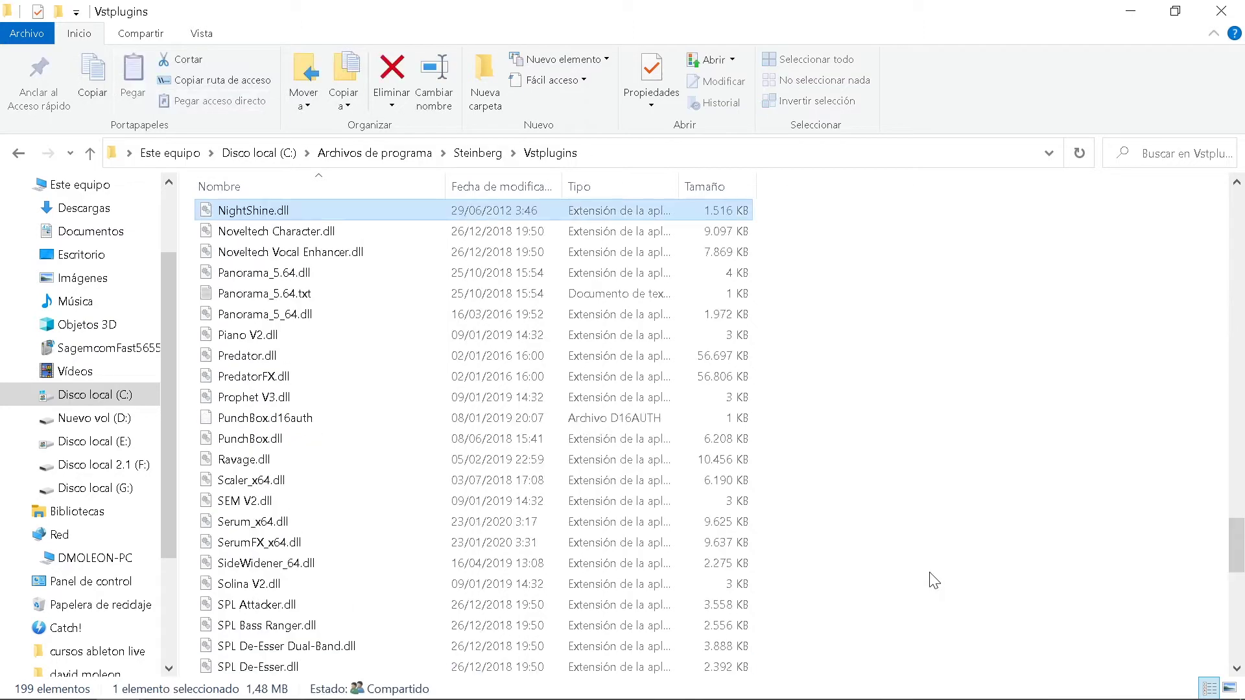
Step: Open the Wave.Arts.Powersuite.v5.85 folder inside "vst y presets" and launch the Windows installer PowerSuite585.exe
mouse_move(137, 664)
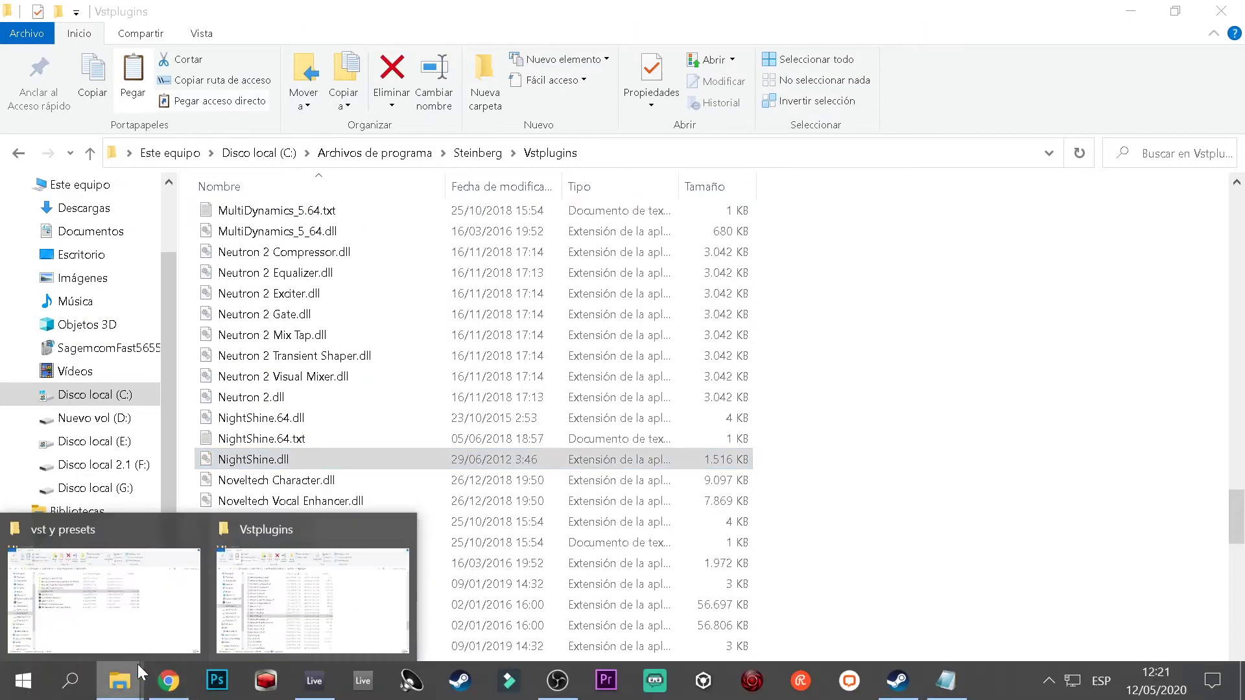
click(193, 579)
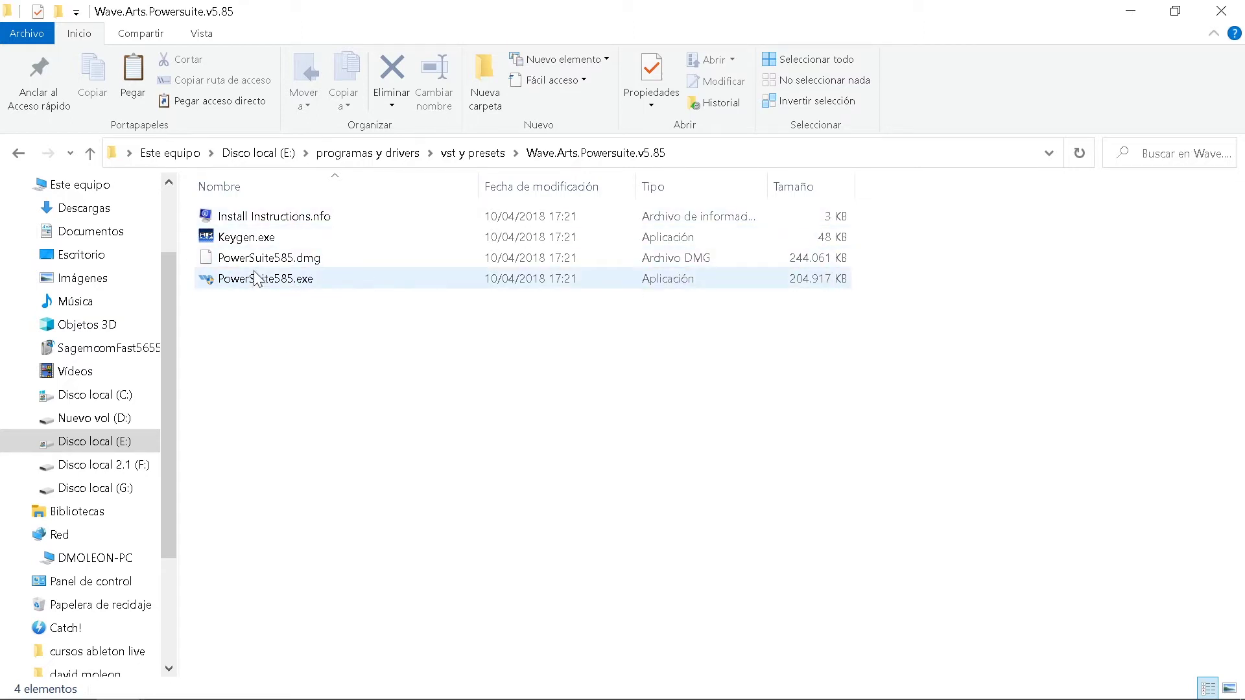
click(300, 264)
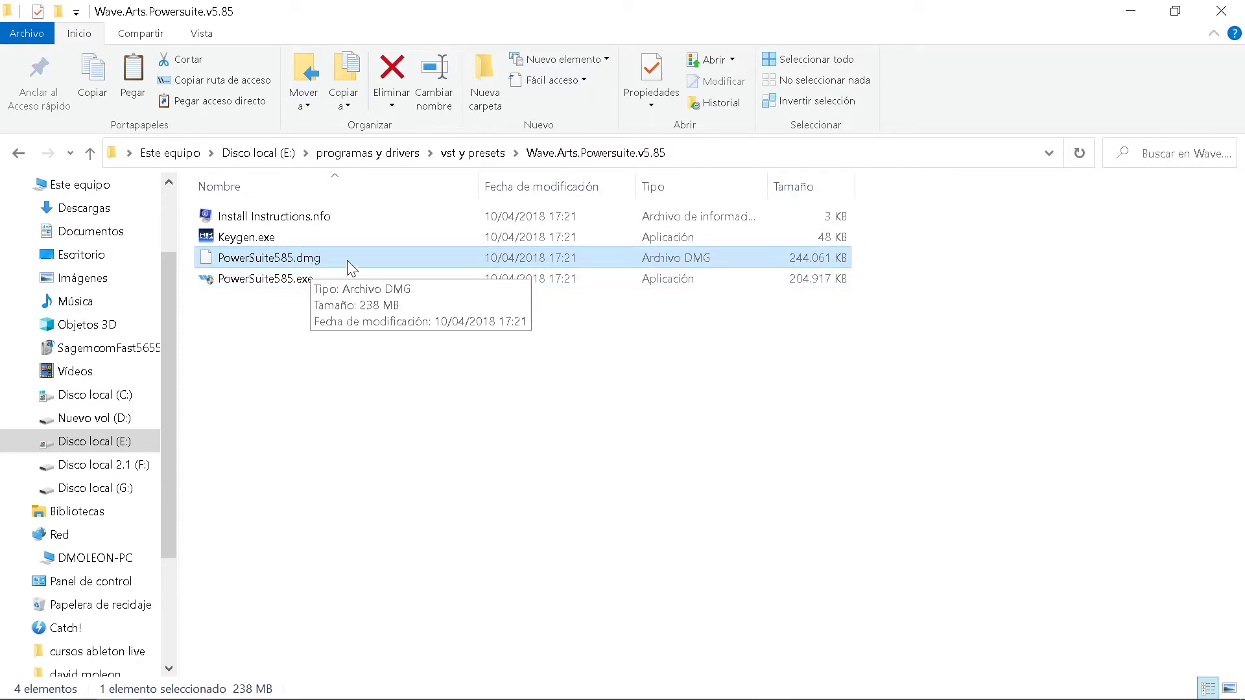
click(287, 282)
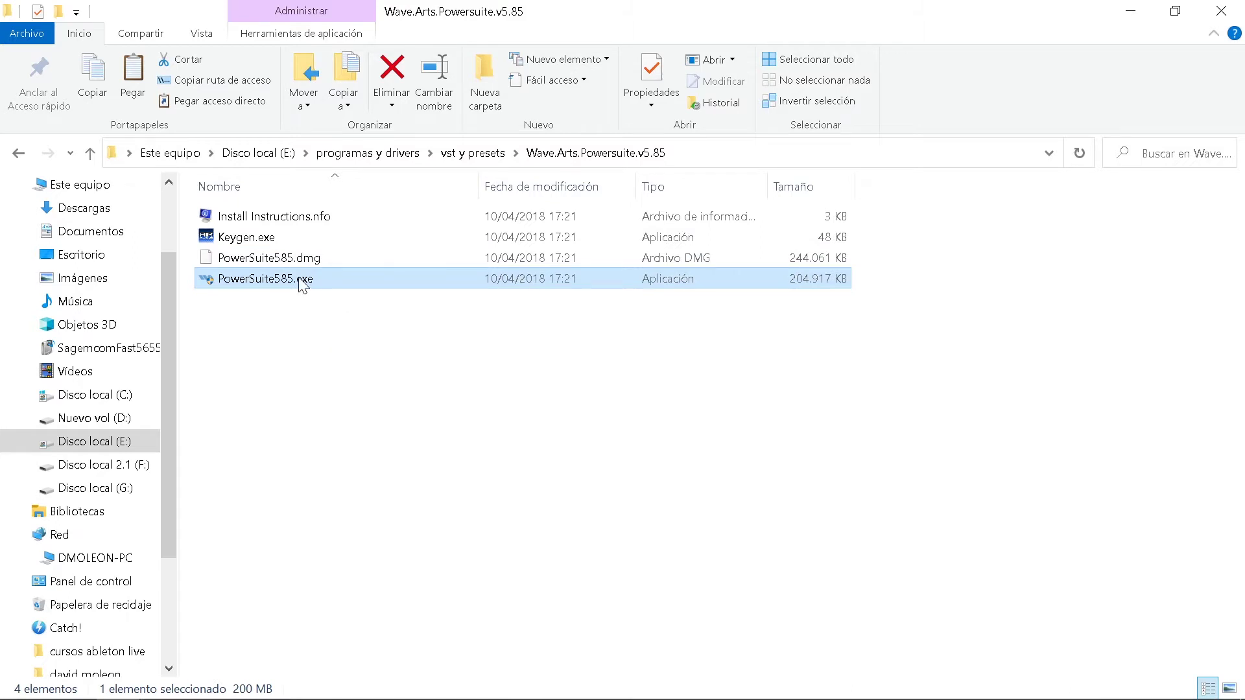
double_click(280, 284)
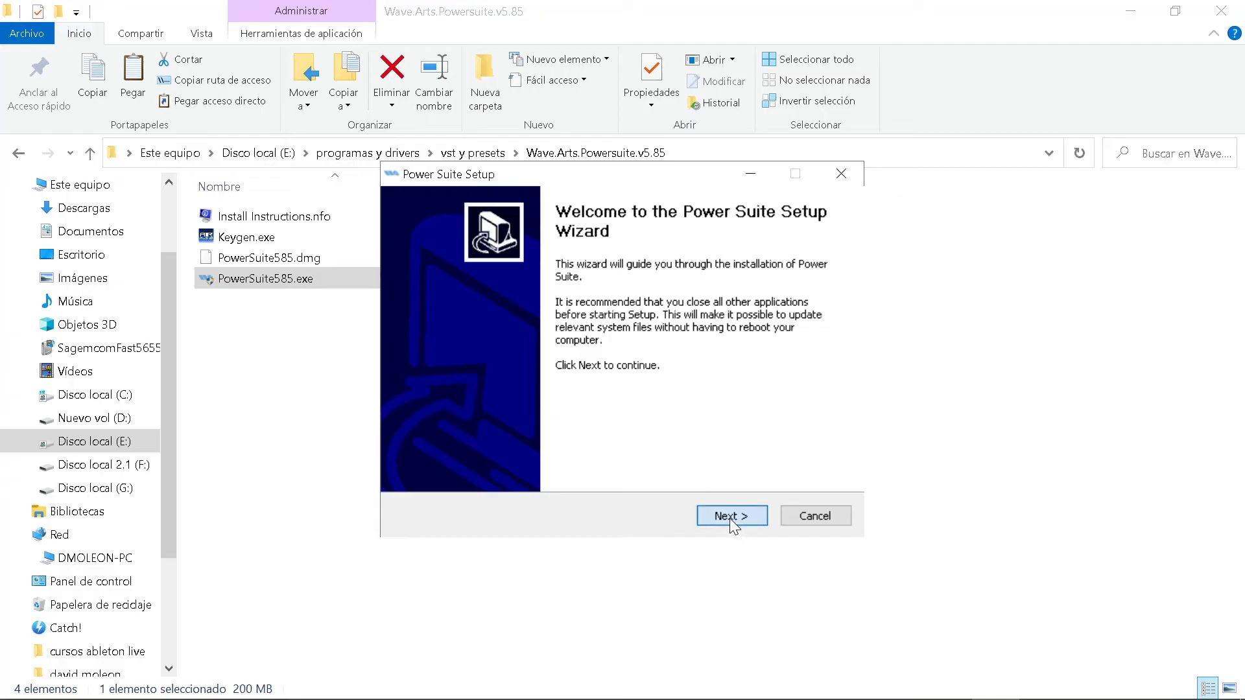
Step: Accept the Power Suite license agreement and advance past the Read Me to the component selection
click(729, 519)
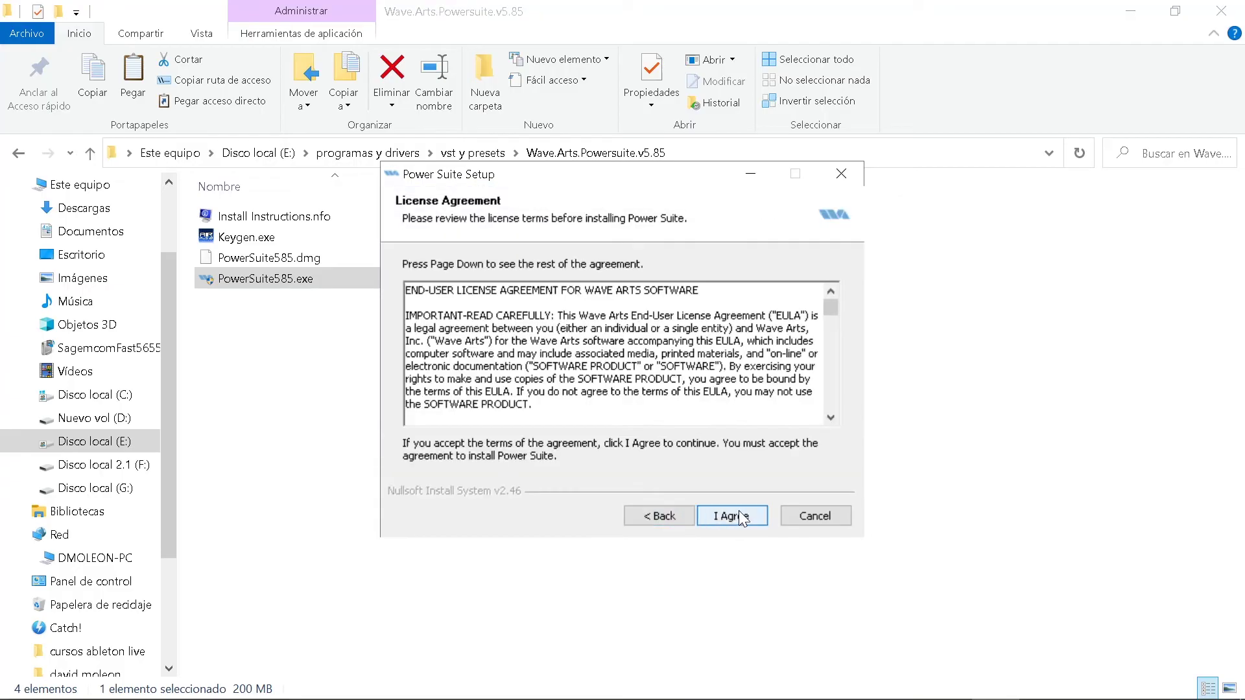
click(723, 515)
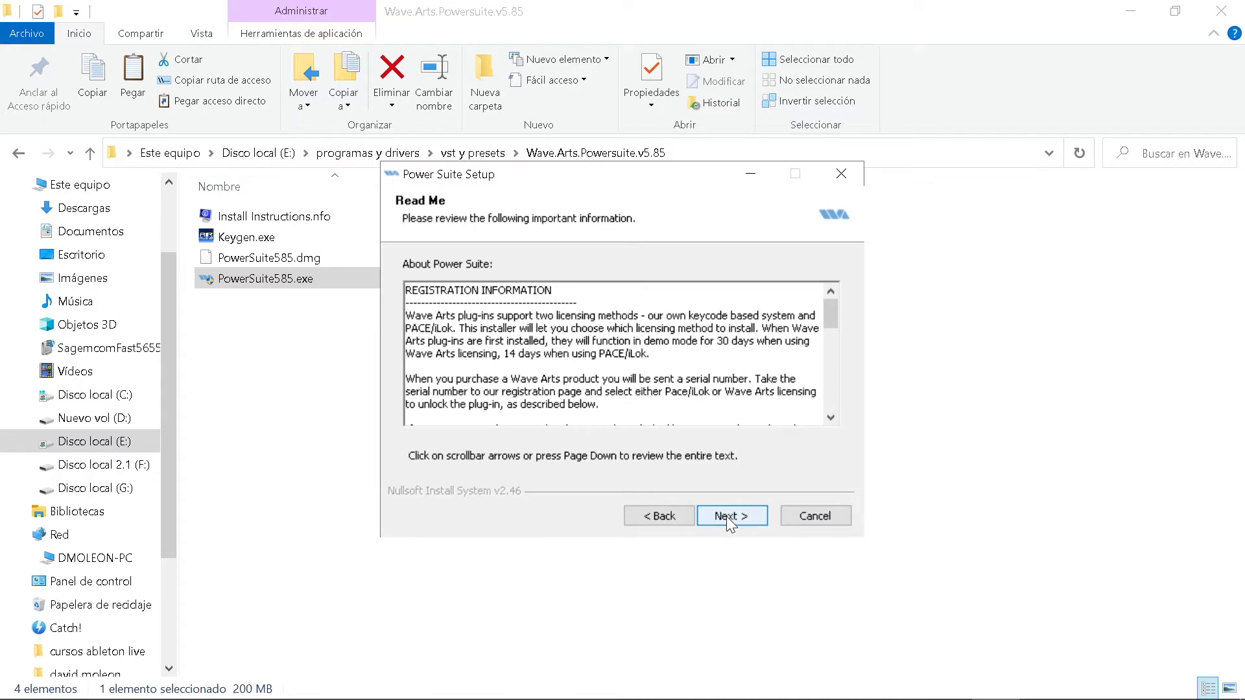
click(727, 517)
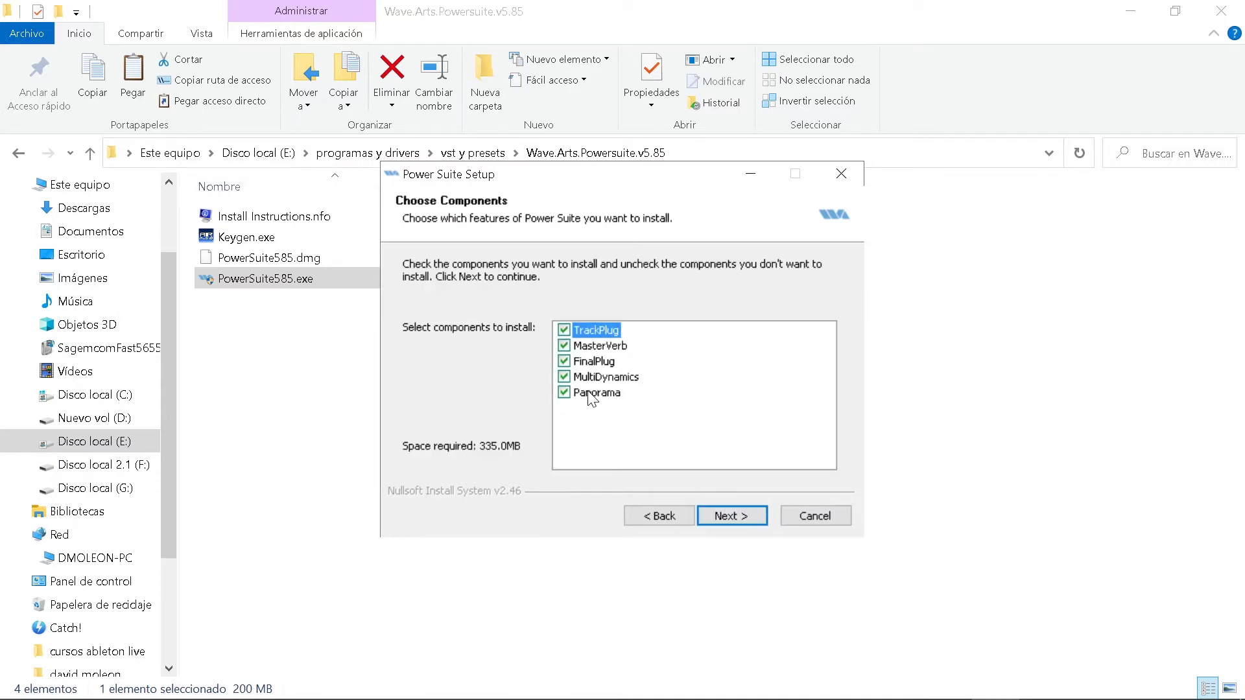
Step: Deselect and reselect the Panorama and MultiDynamics components, and continue the setup with all five components selected
click(563, 393)
click(567, 376)
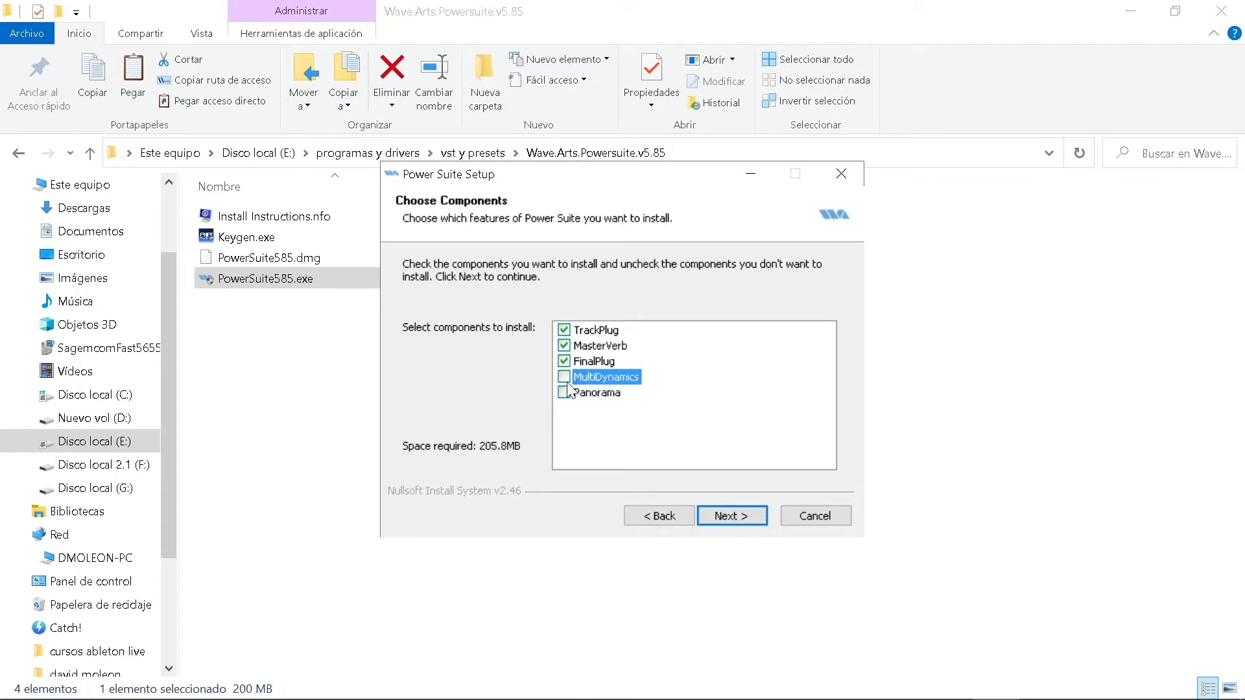
click(562, 390)
click(562, 377)
click(745, 515)
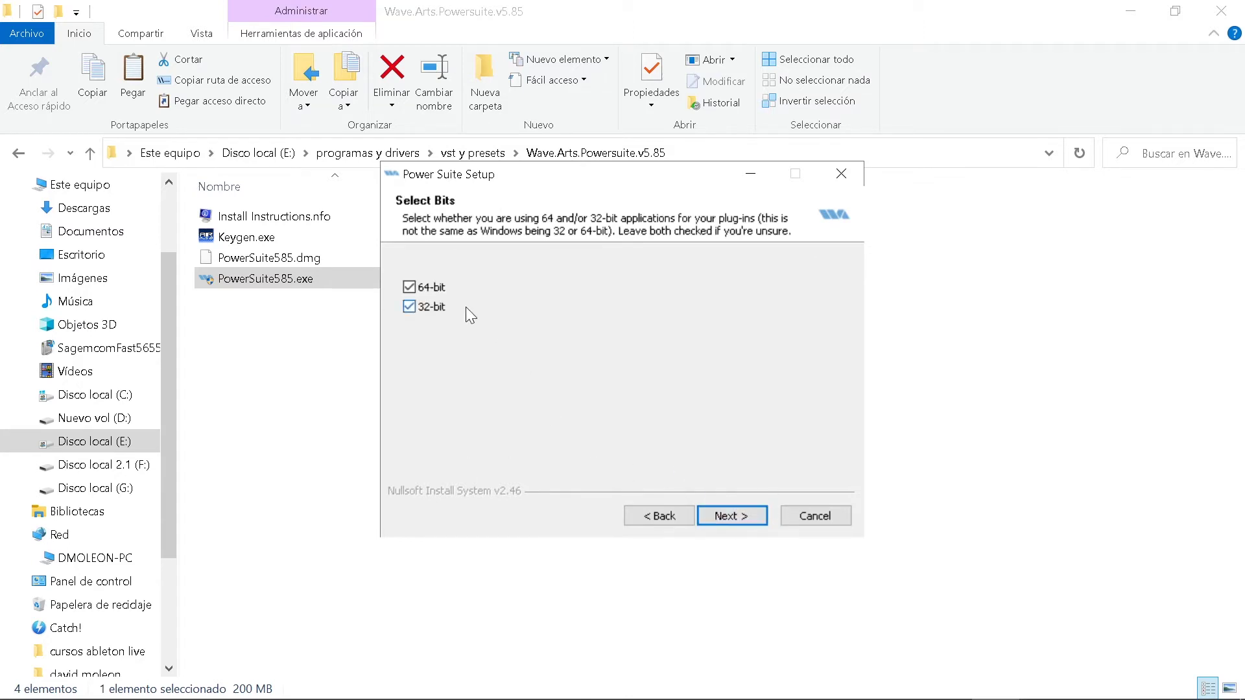
Step: Exclude the 32-bit version from the Power Suite setup, keeping 64-bit, the VST format and the Wave Arts license method
click(409, 307)
click(730, 516)
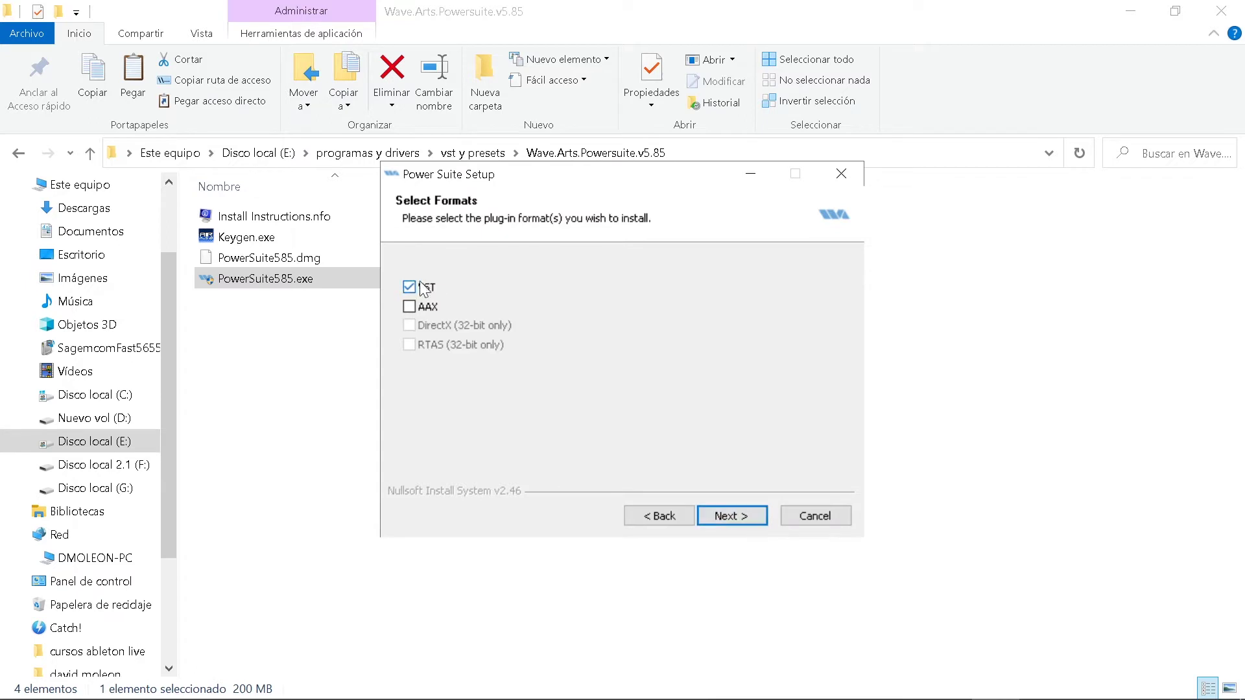
click(749, 512)
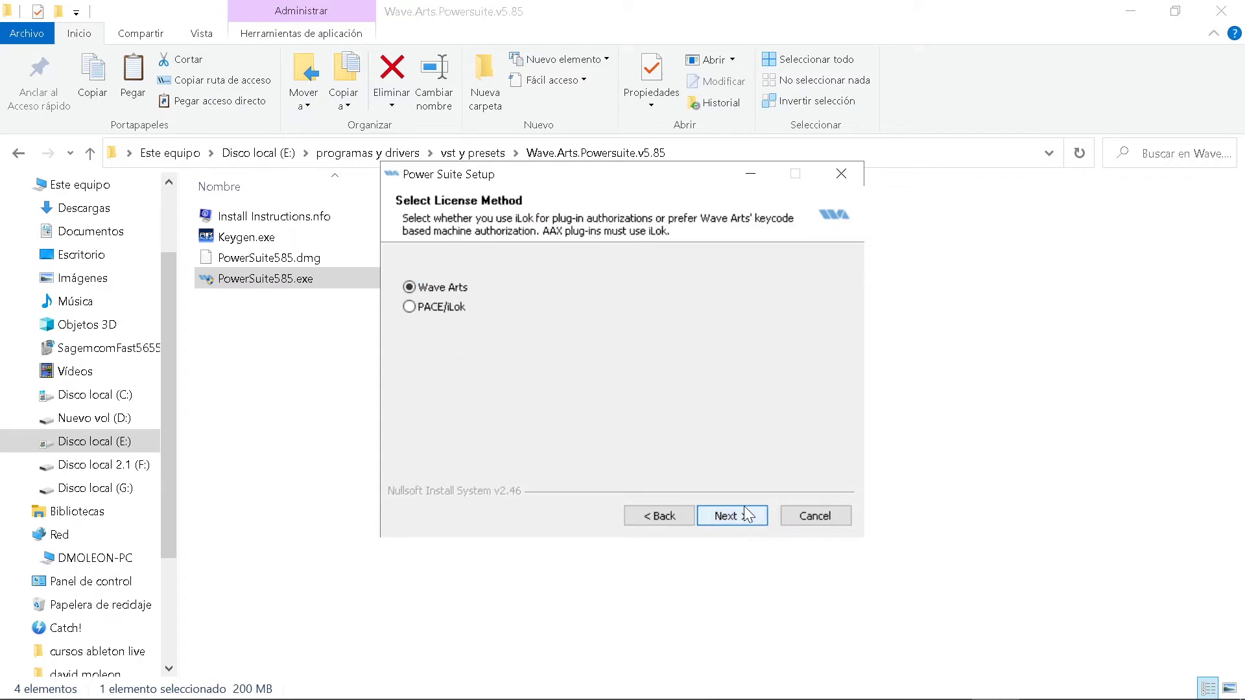
click(734, 518)
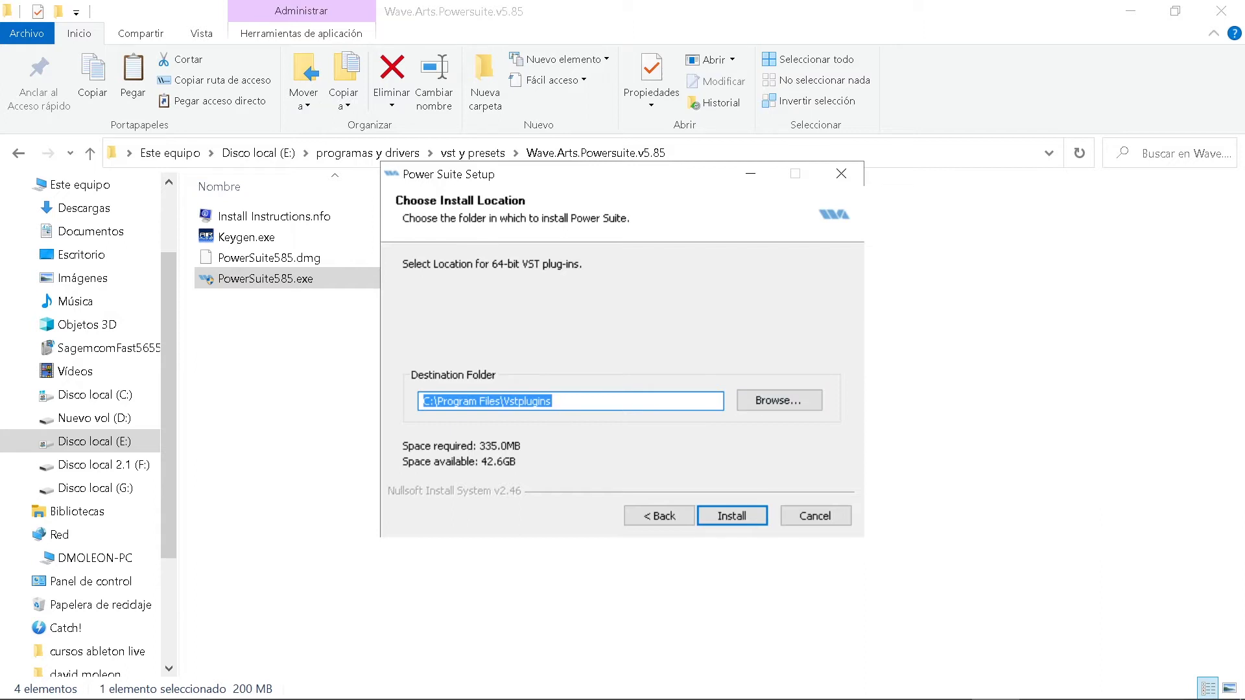
Step: Set the Power Suite destination folder for 64-bit VST plug-ins to C:\Program Files\Steinberg\Vstplugins\
click(775, 401)
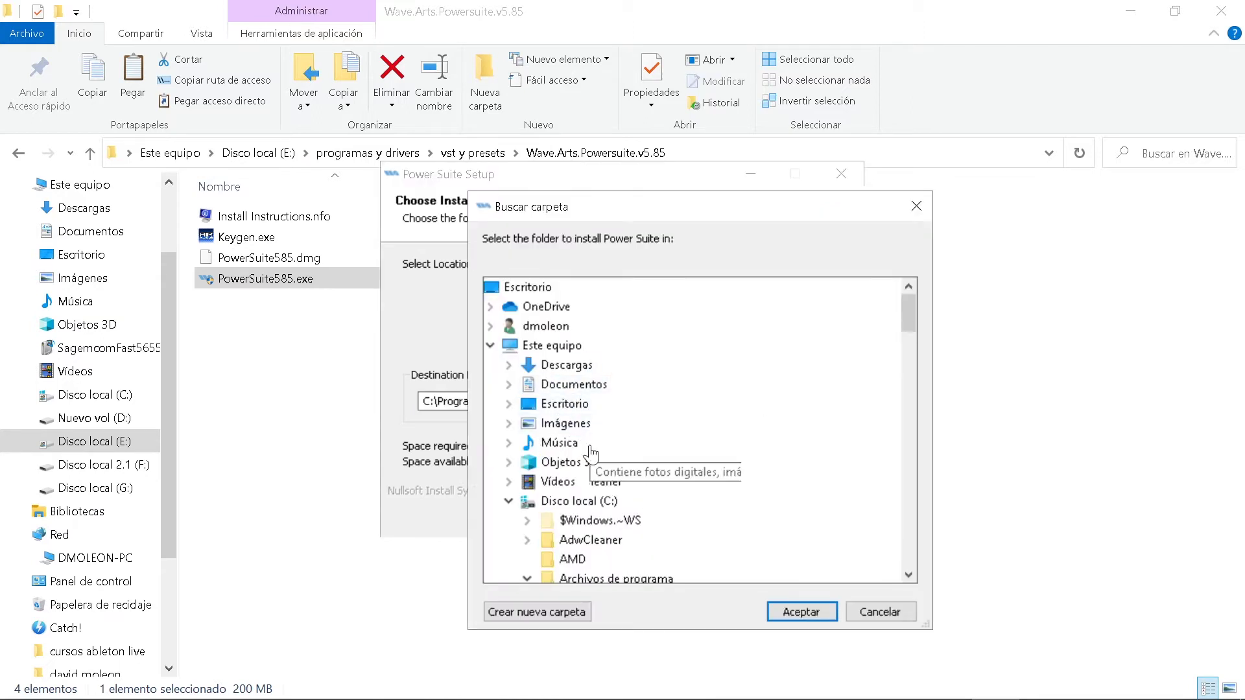
scroll(593, 409, down, 2)
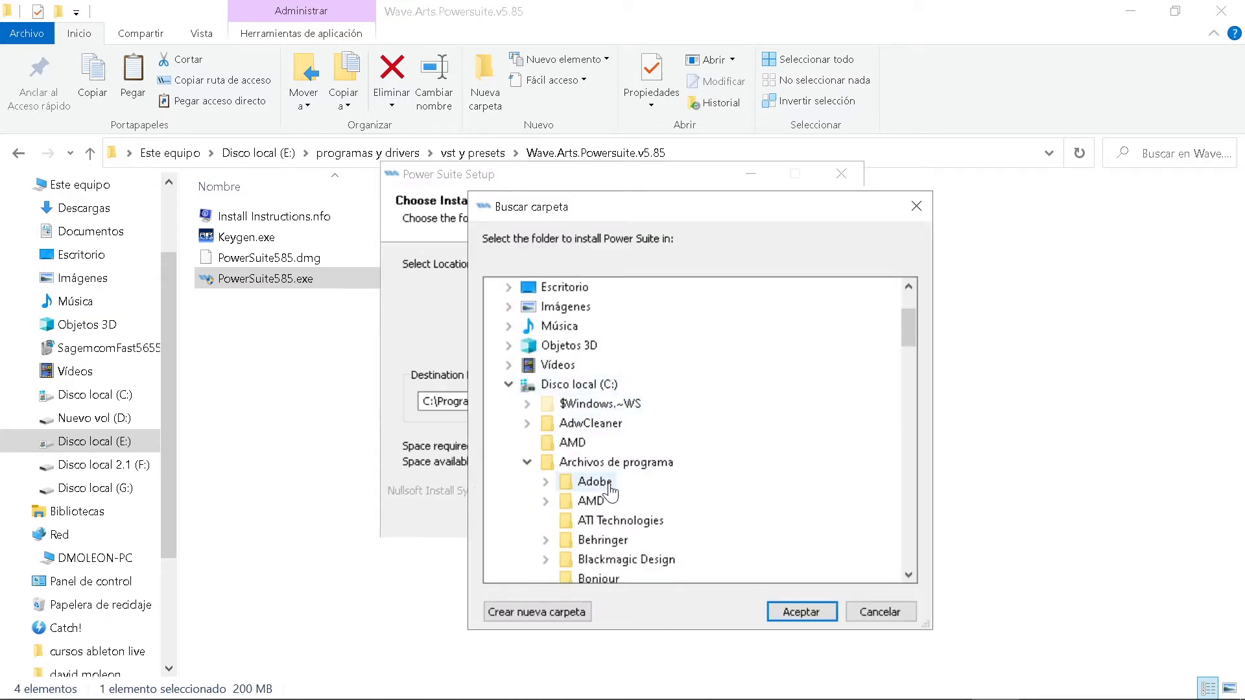
scroll(603, 401, down, 2)
scroll(623, 425, down, 6)
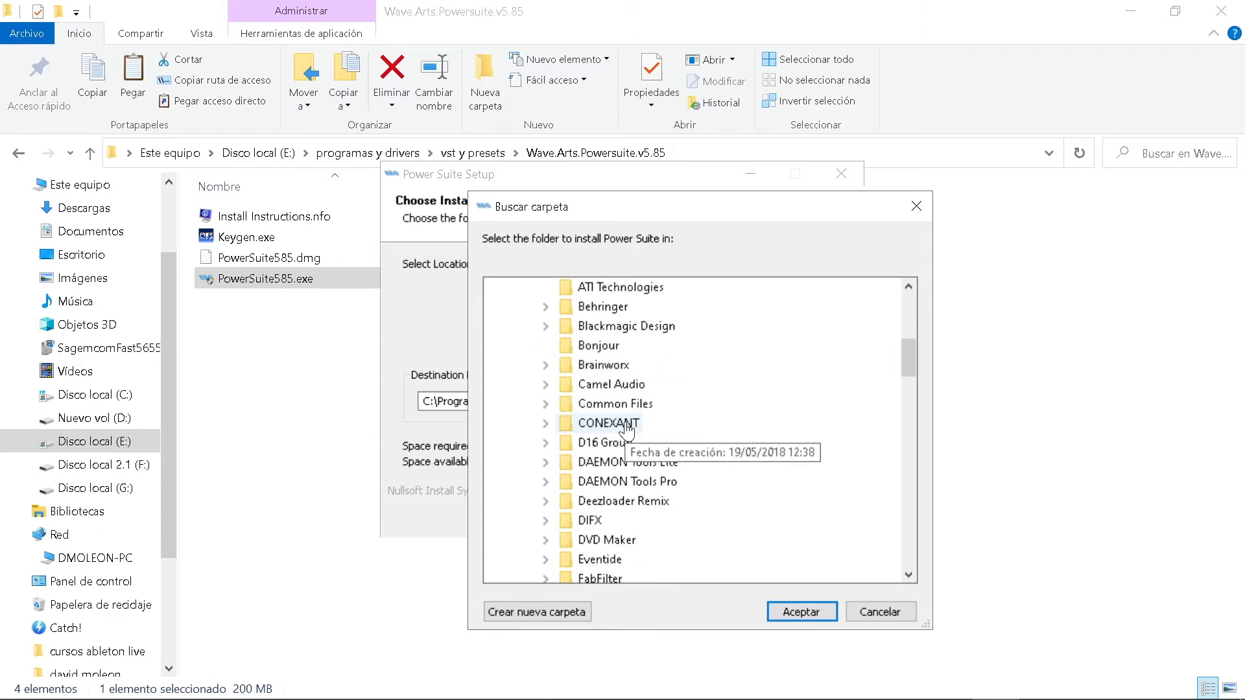
scroll(623, 425, down, 6)
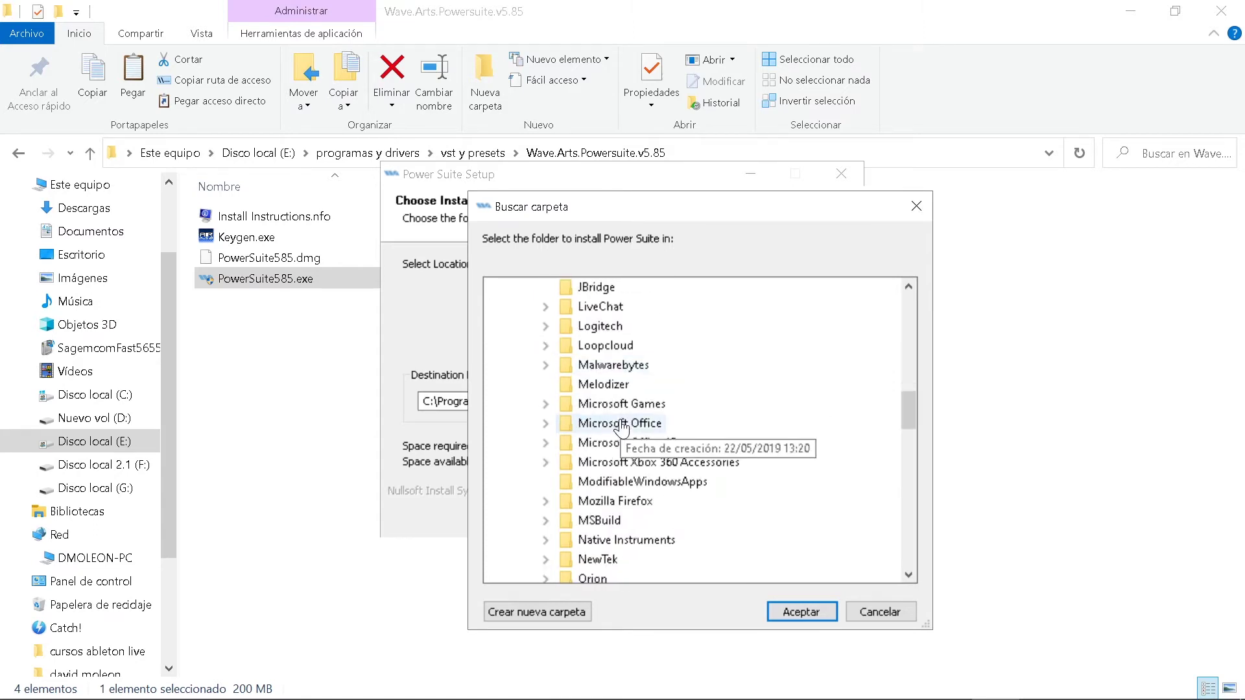
scroll(621, 415, down, 4)
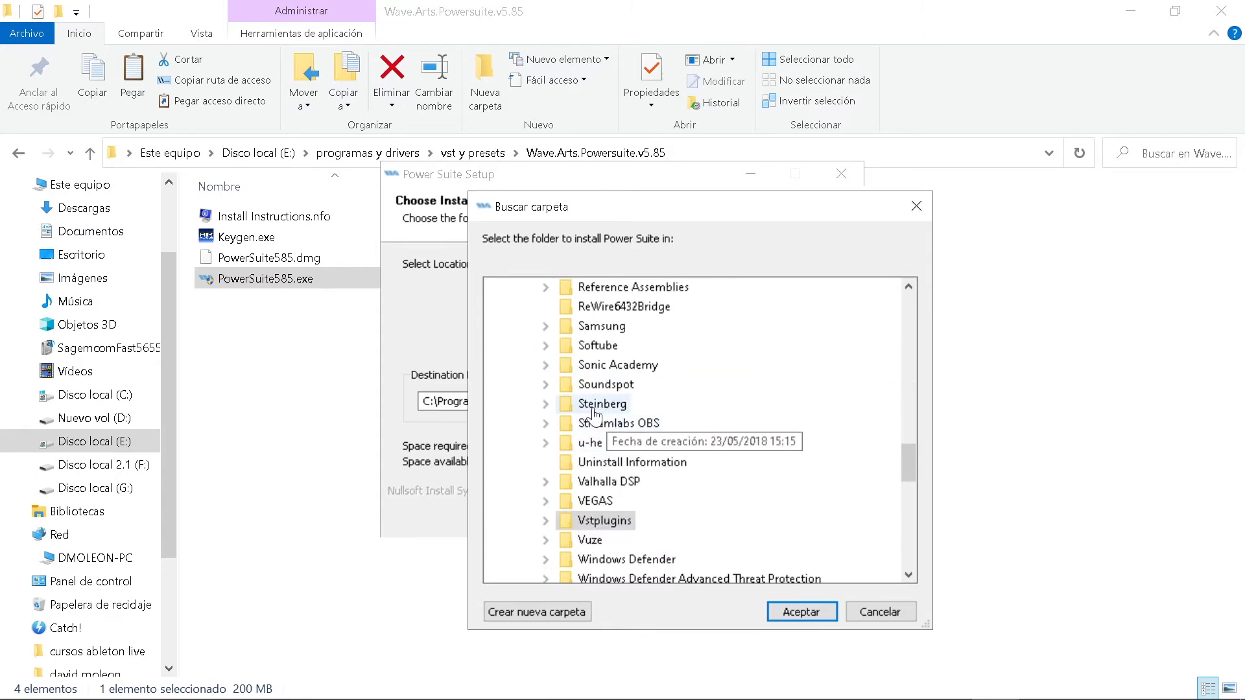
click(550, 405)
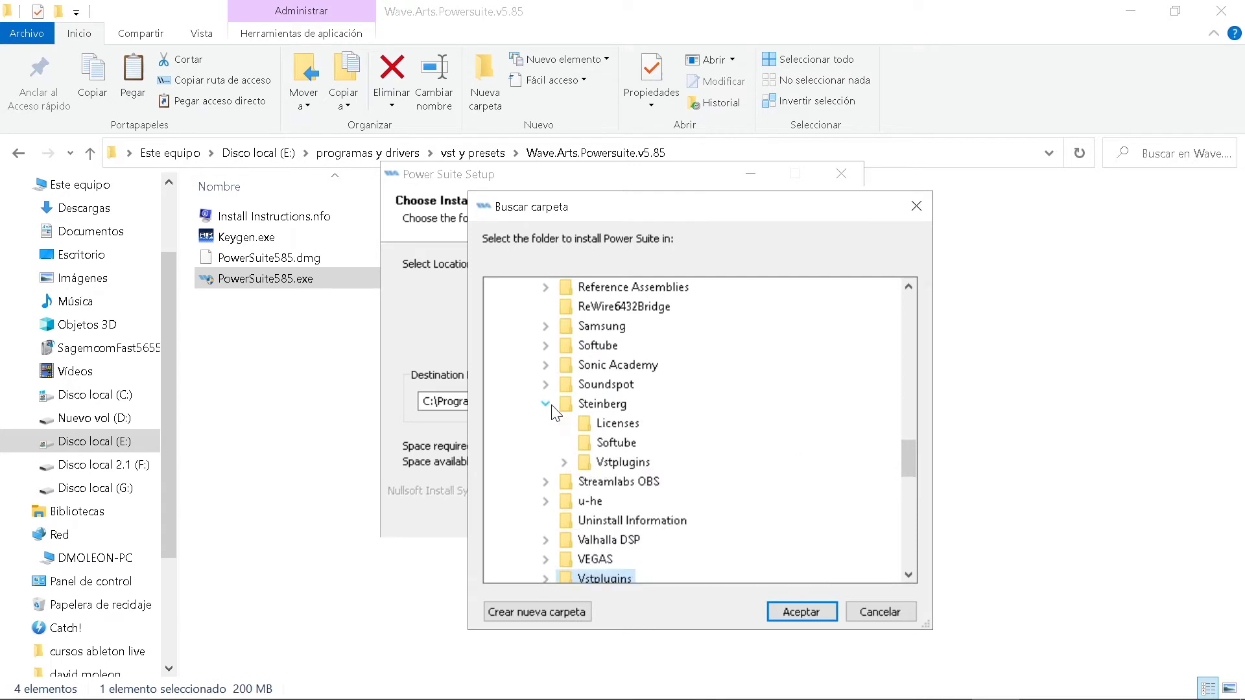
double_click(625, 461)
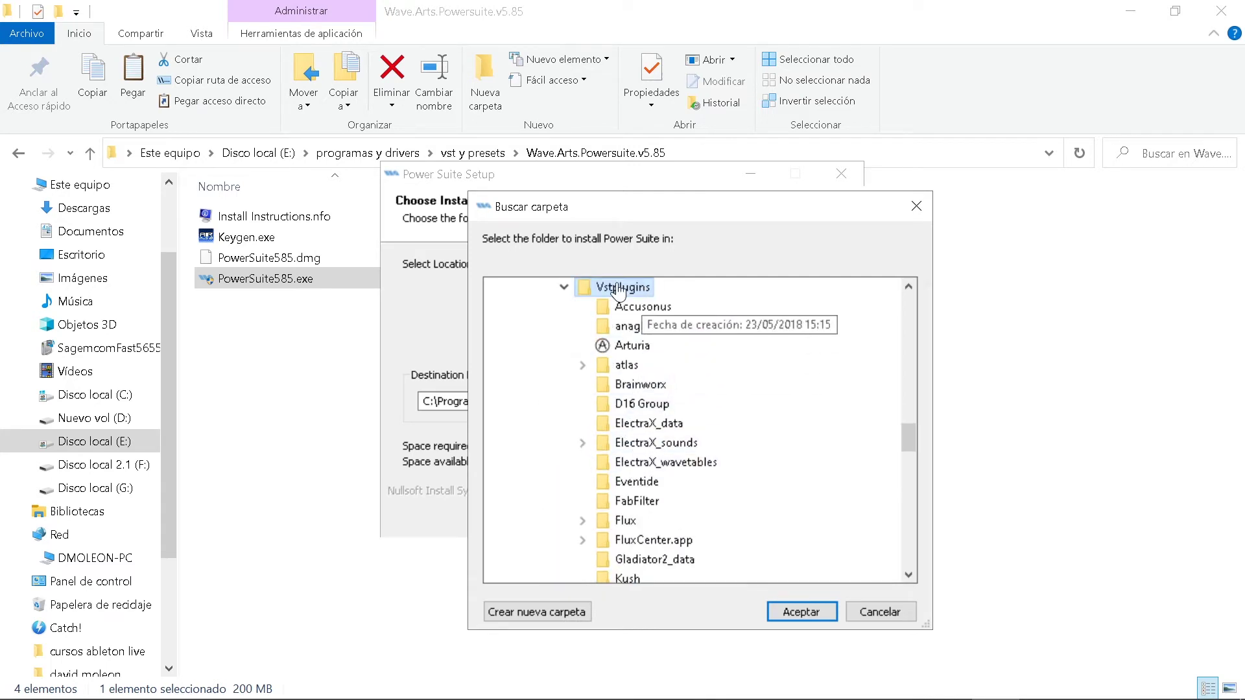
click(801, 612)
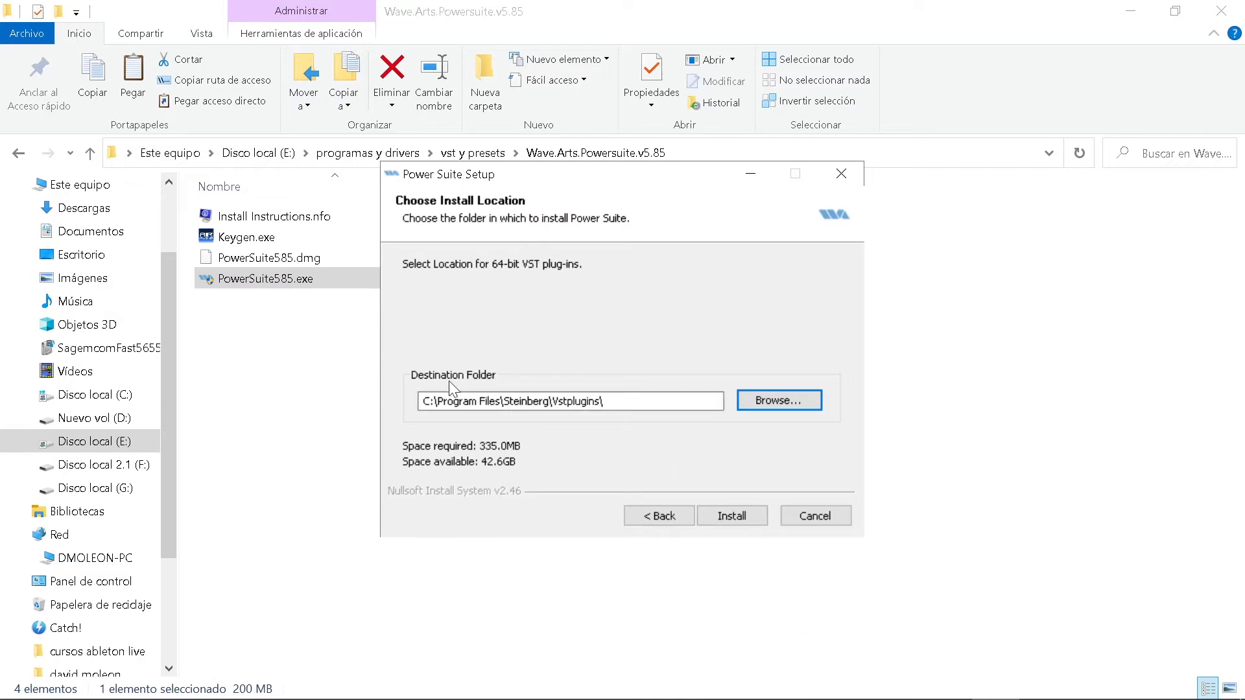
Step: Install Power Suite in the chosen destination folder and close the finished setup
key(shift+Tab)
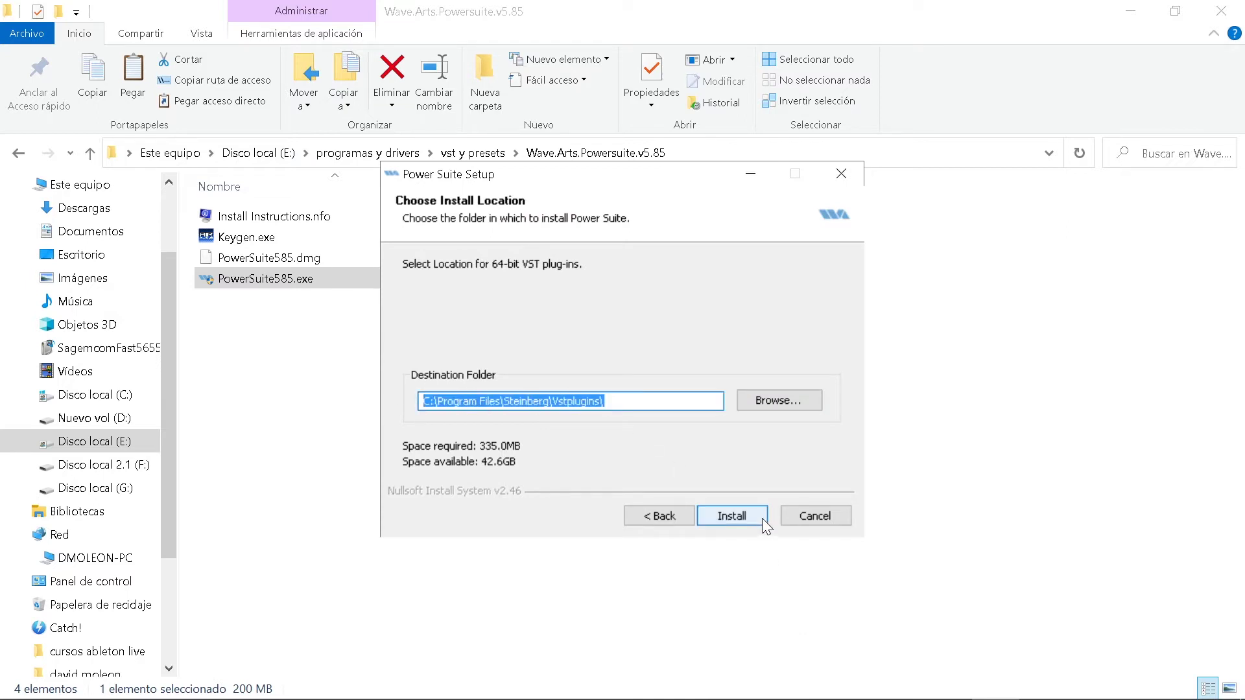
click(739, 517)
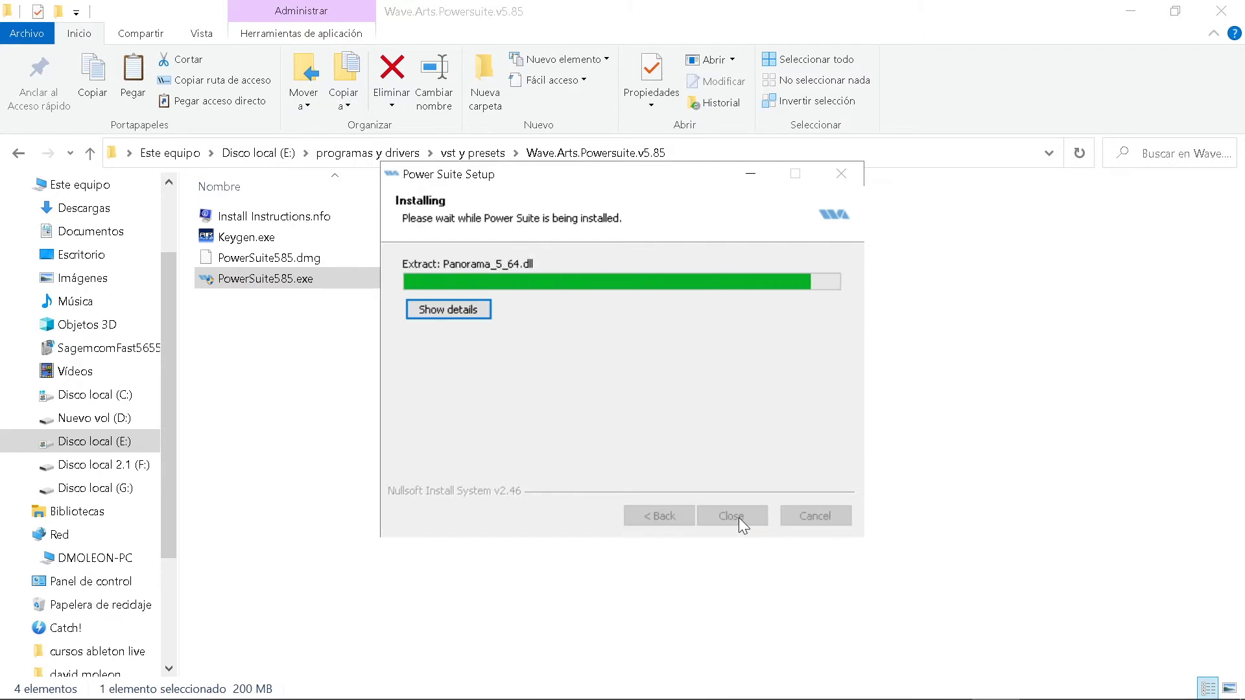
click(730, 516)
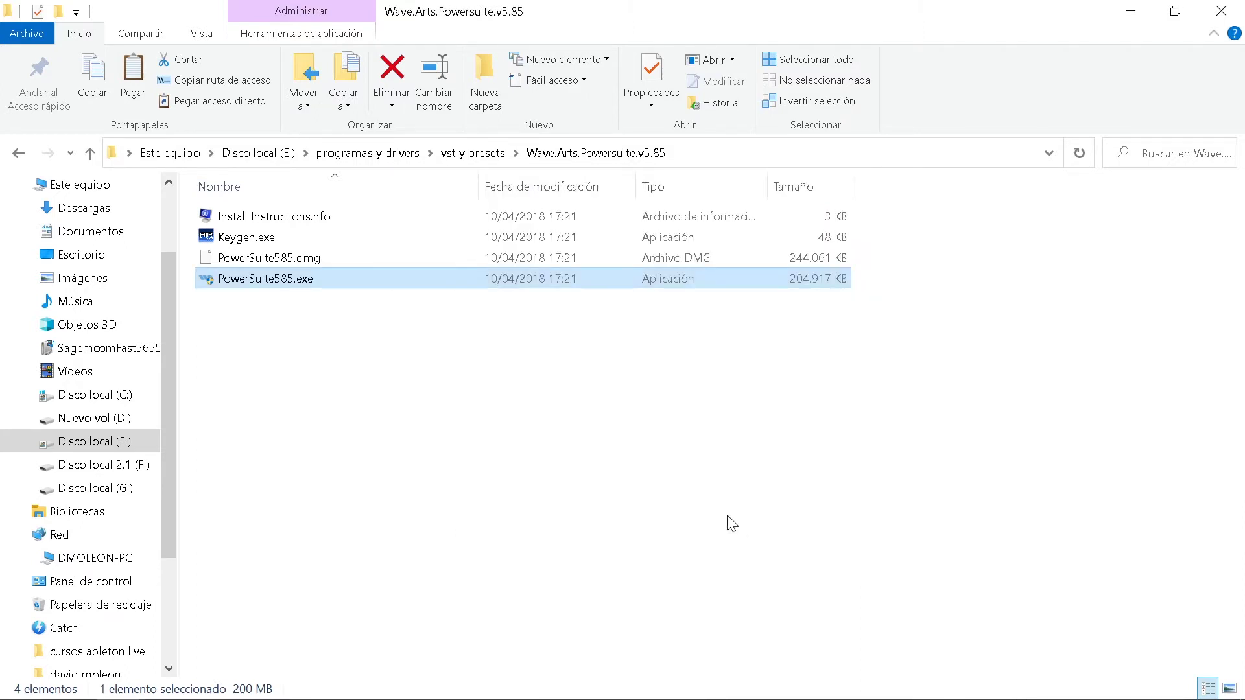
Step: Open the archive Xfer Records LFO Tool 1.6.9.x Win.rar from "vst y presets" and launch Install_Xfer_LFOTool_1_6_9_2.exe from its subfolder
click(313, 262)
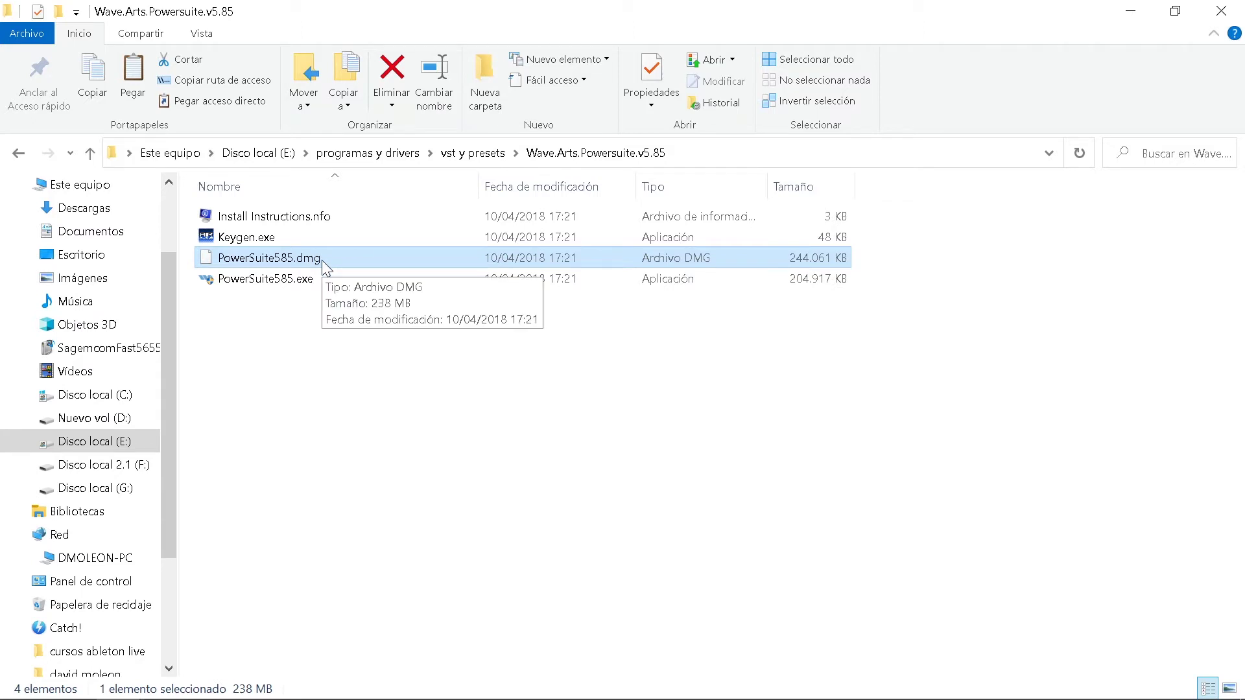
key(BackSpace)
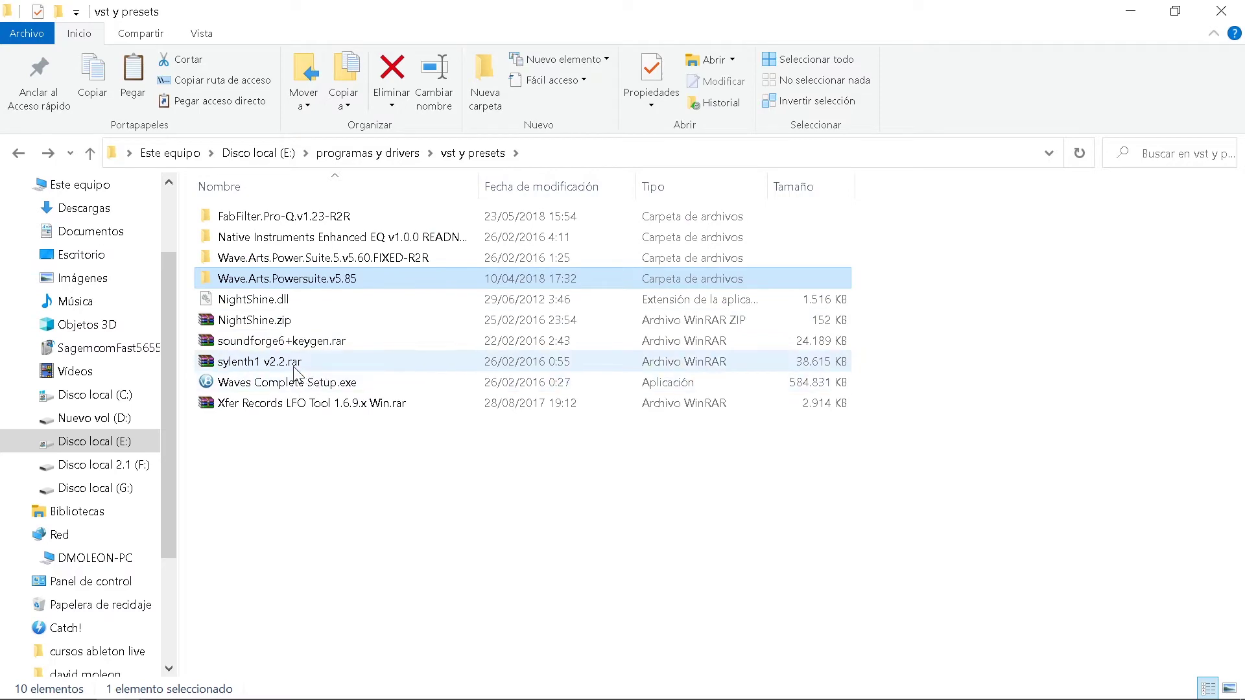
double_click(334, 402)
click(681, 386)
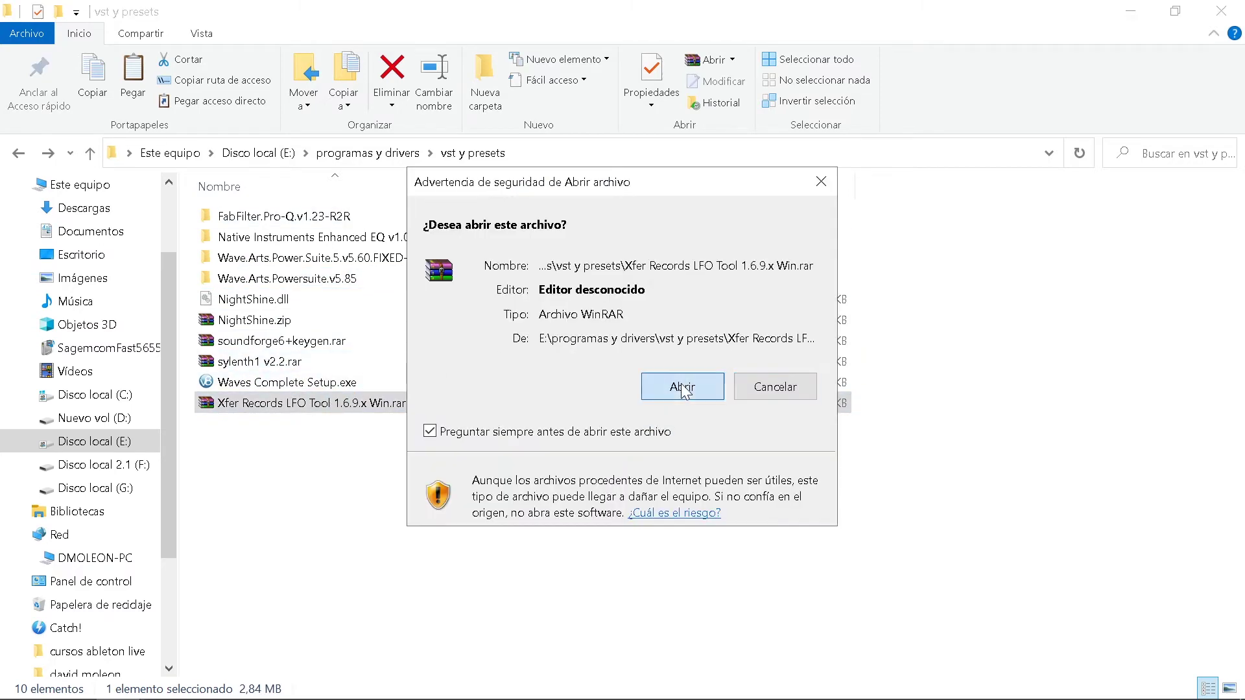
double_click(655, 327)
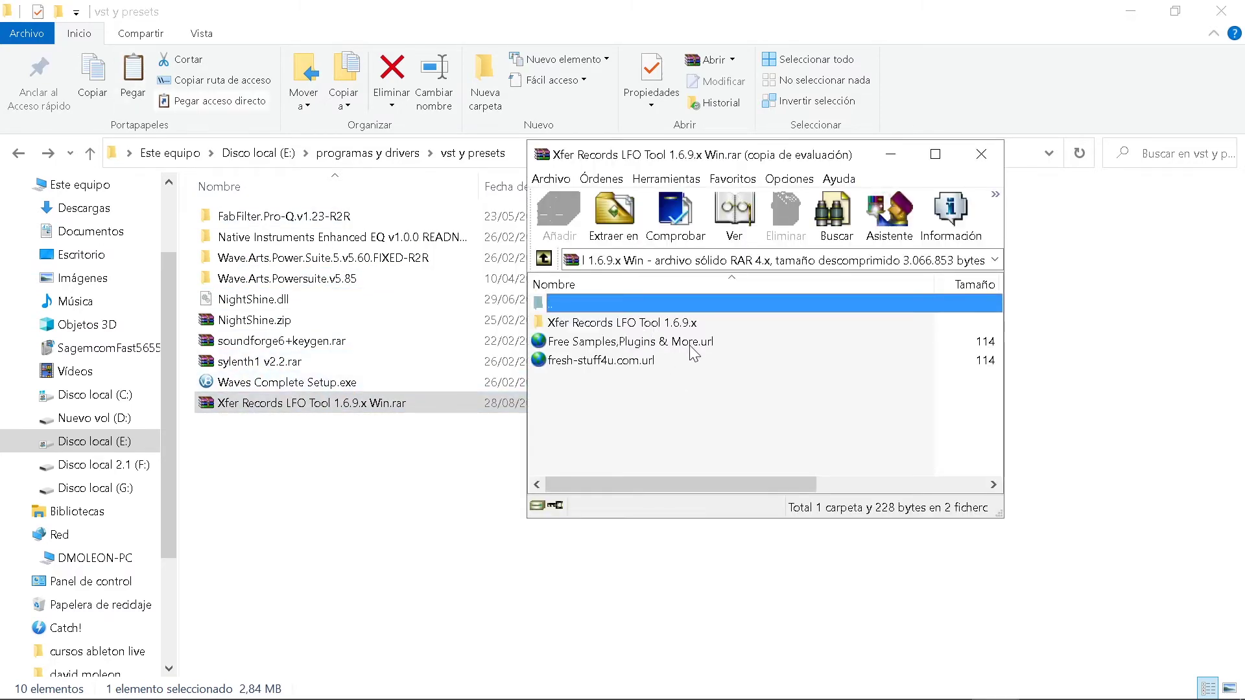
click(873, 323)
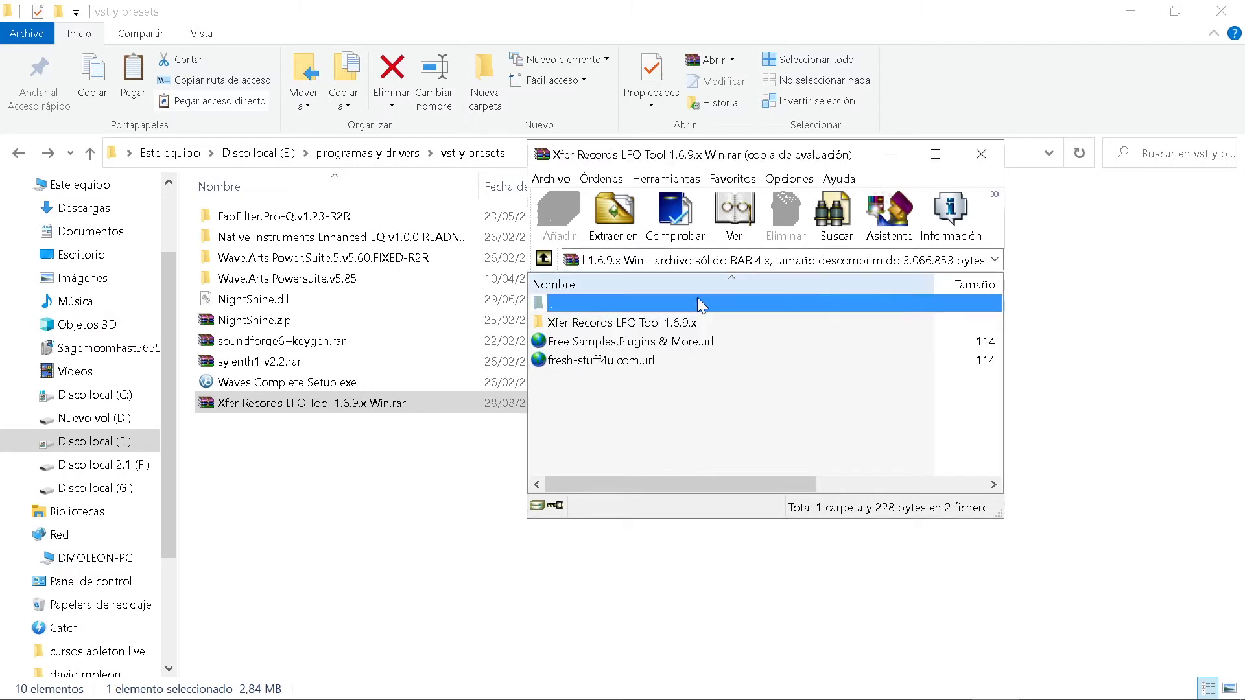
double_click(674, 323)
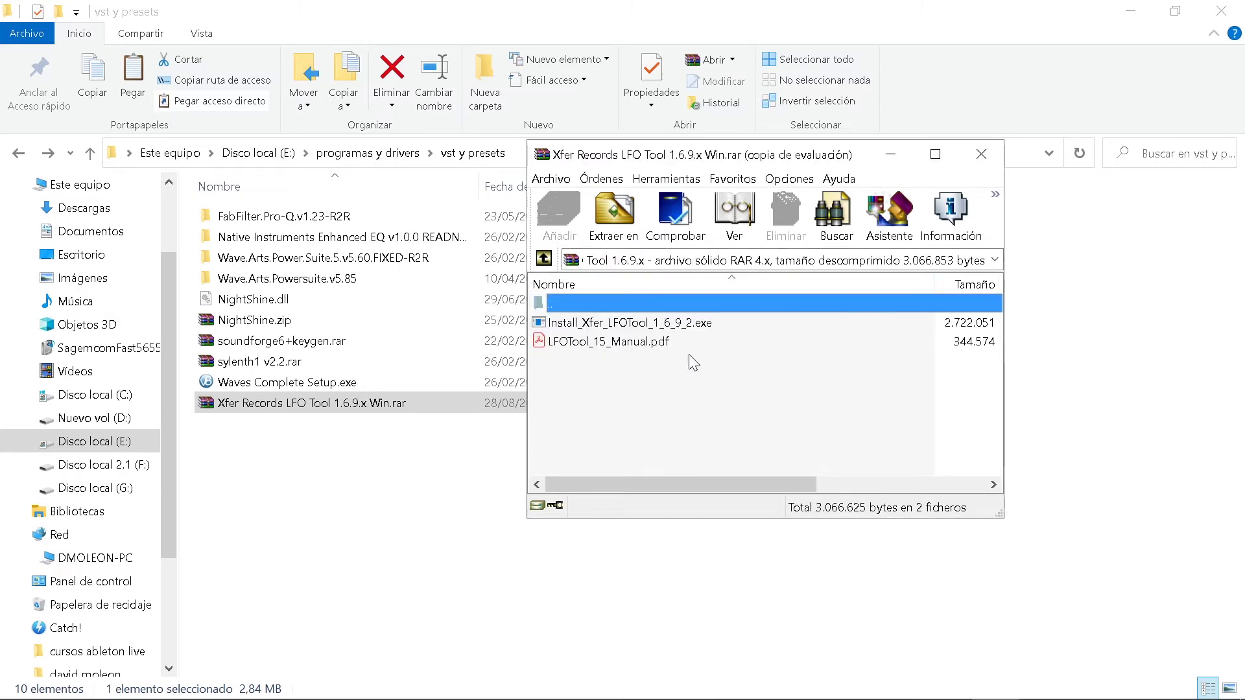
click(701, 322)
double_click(694, 324)
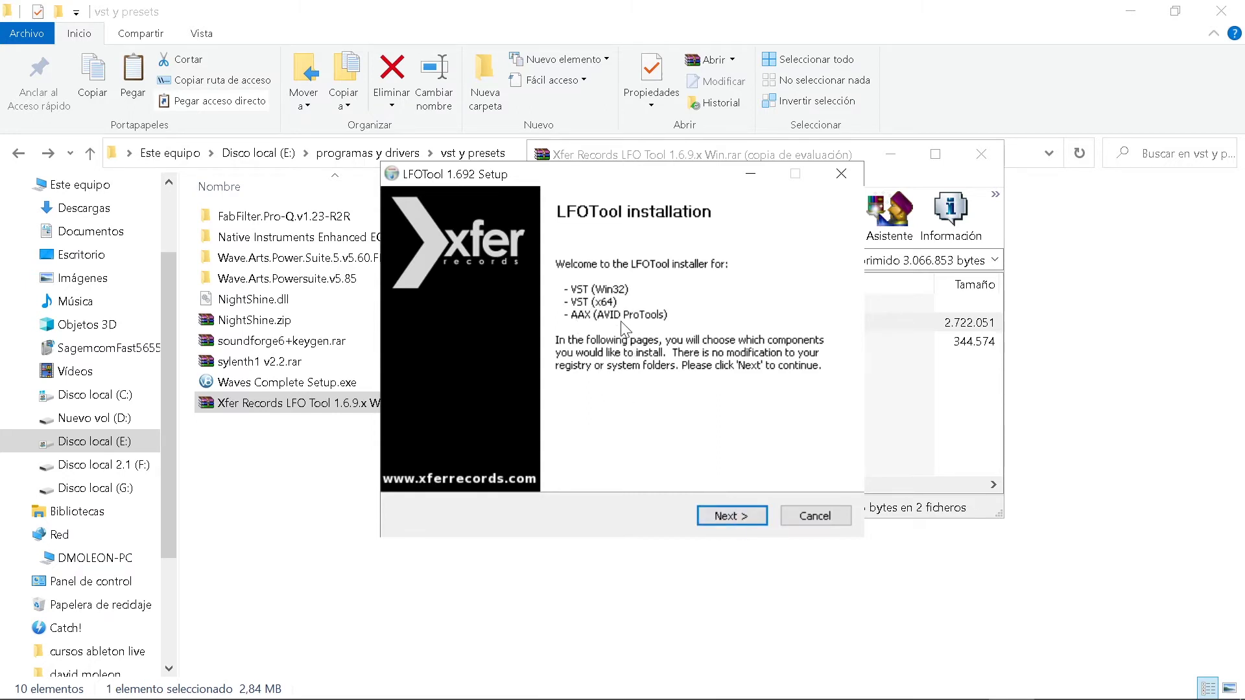
Step: Accept the LFOTool license agreement and continue with only the VST (x64) and LFOTool Presets components selected
click(730, 516)
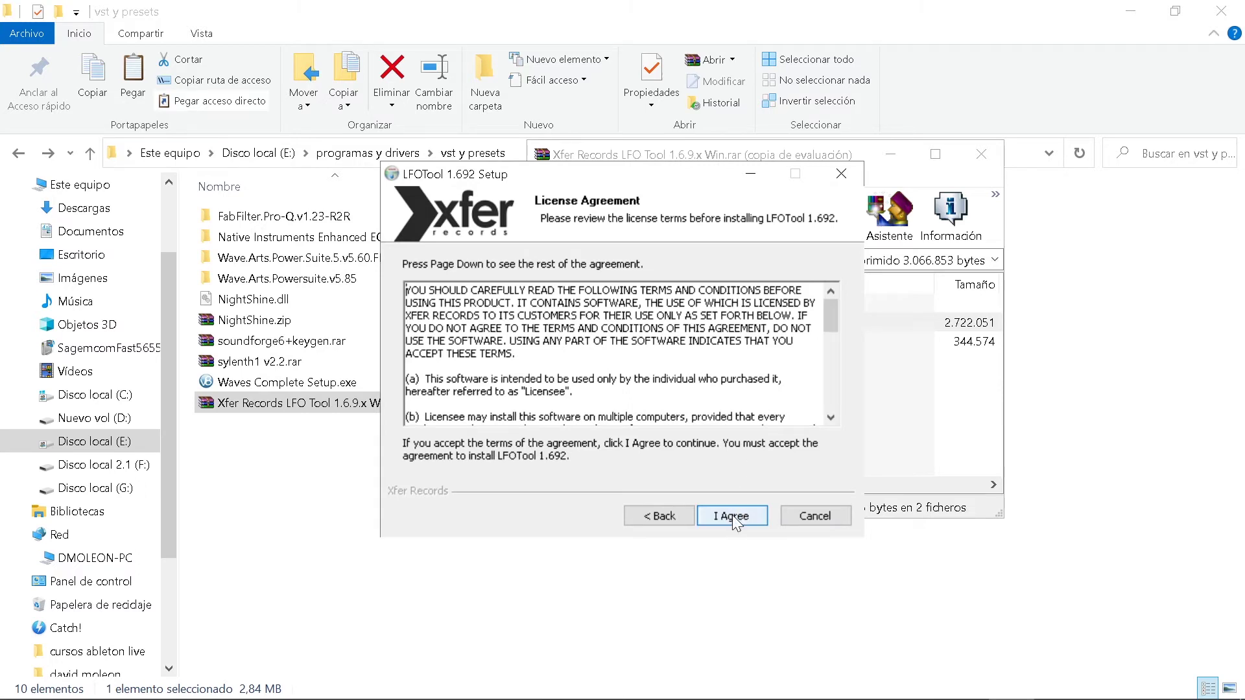
click(736, 515)
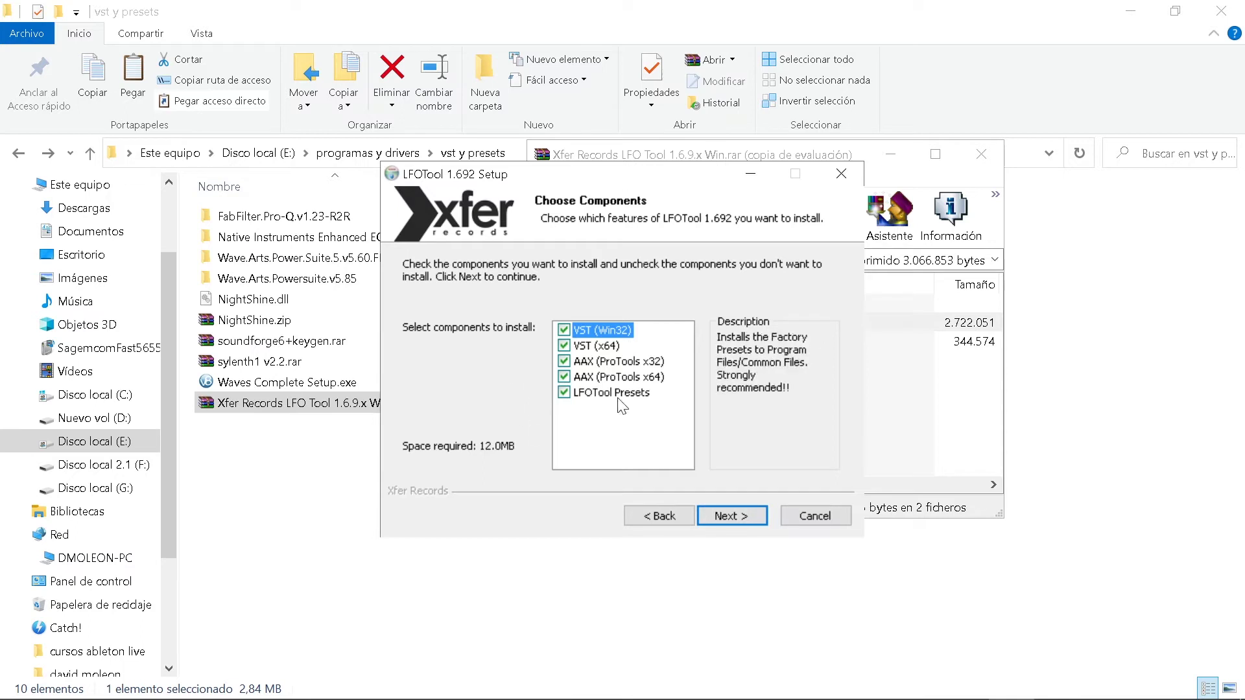
click(564, 329)
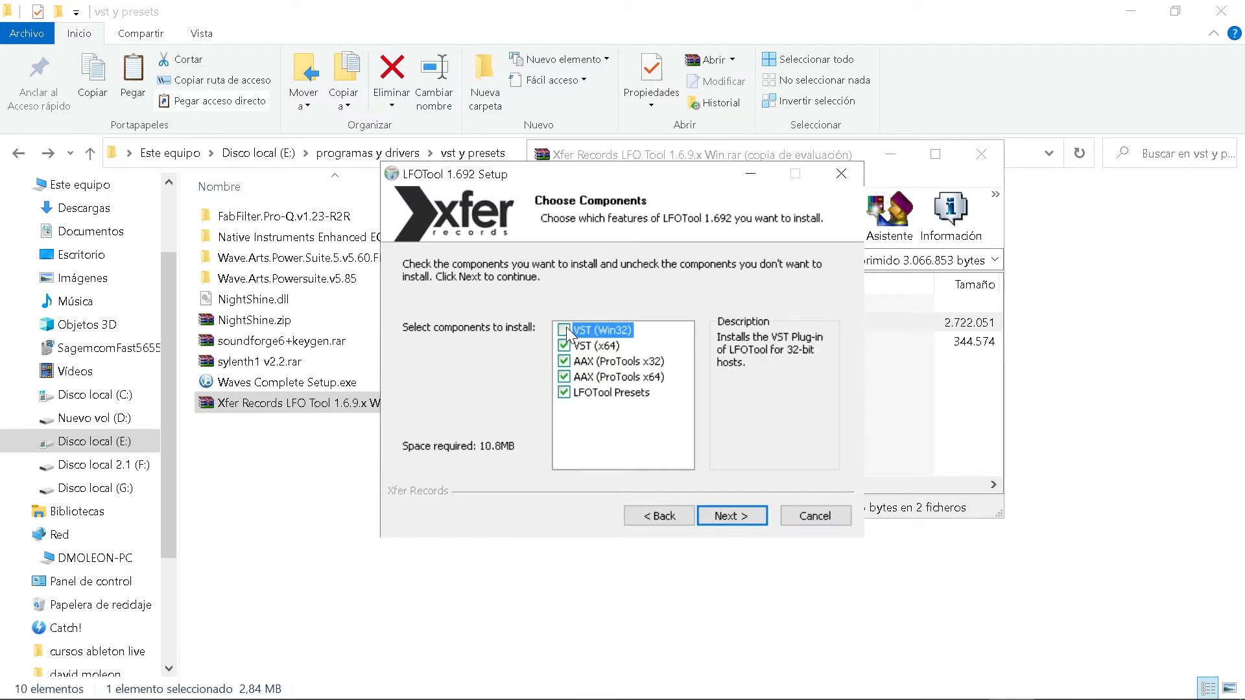
click(564, 361)
click(568, 376)
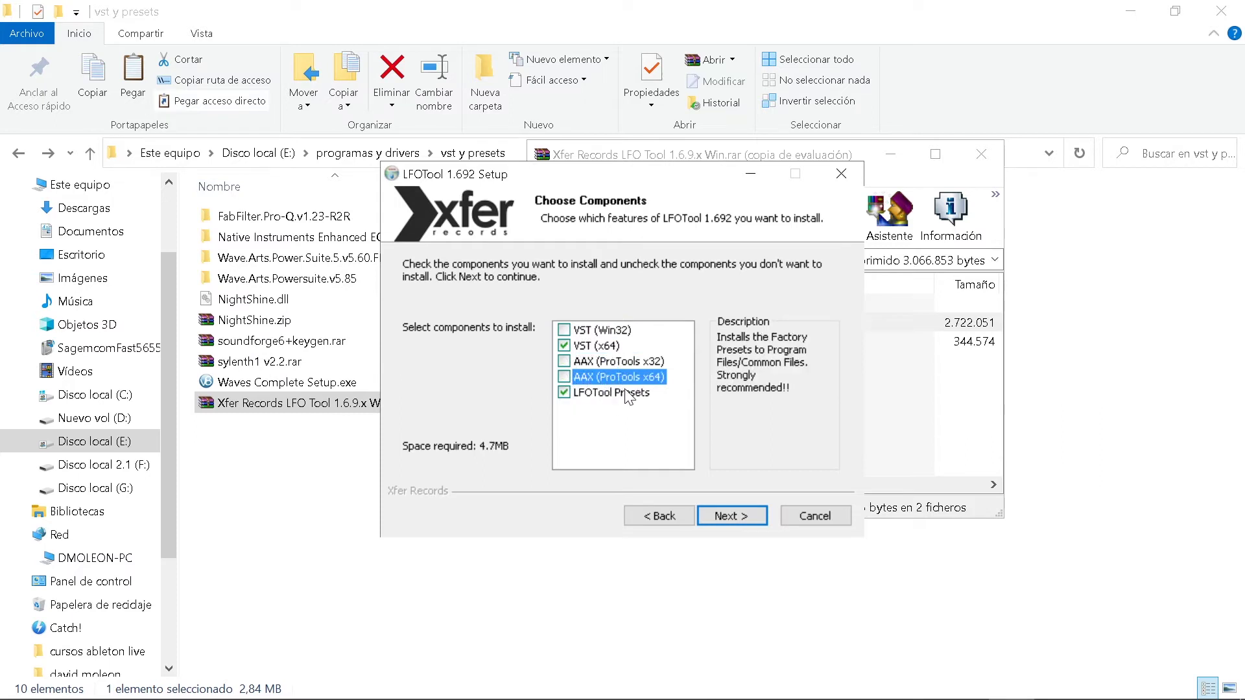
click(743, 510)
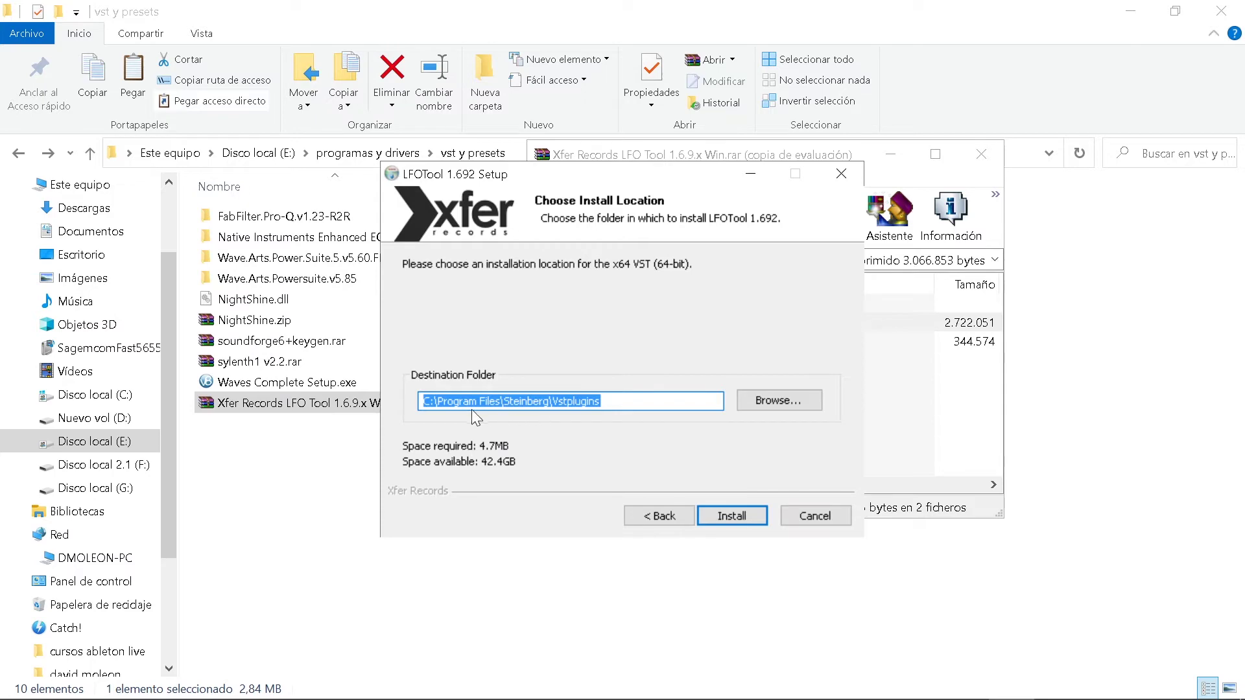
Step: Install LFOTool in C:\Program Files\Steinberg\Vstplugins and close the finished setup wizard
click(731, 512)
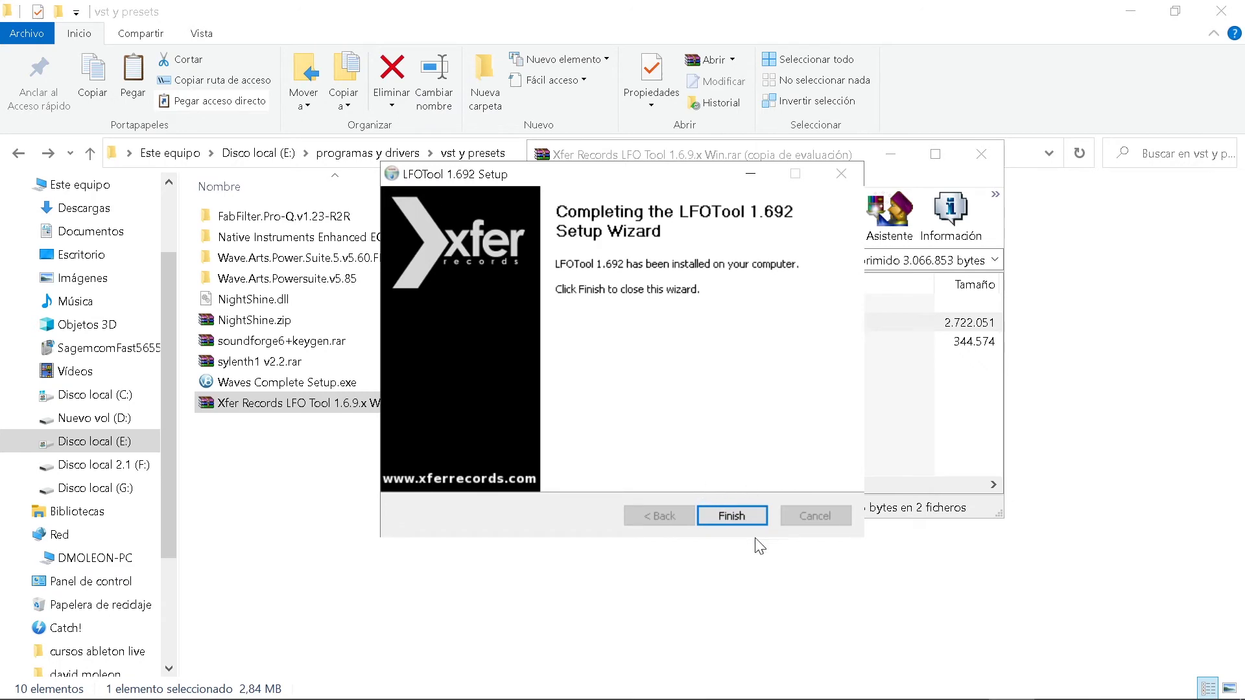
click(730, 516)
key(Escape)
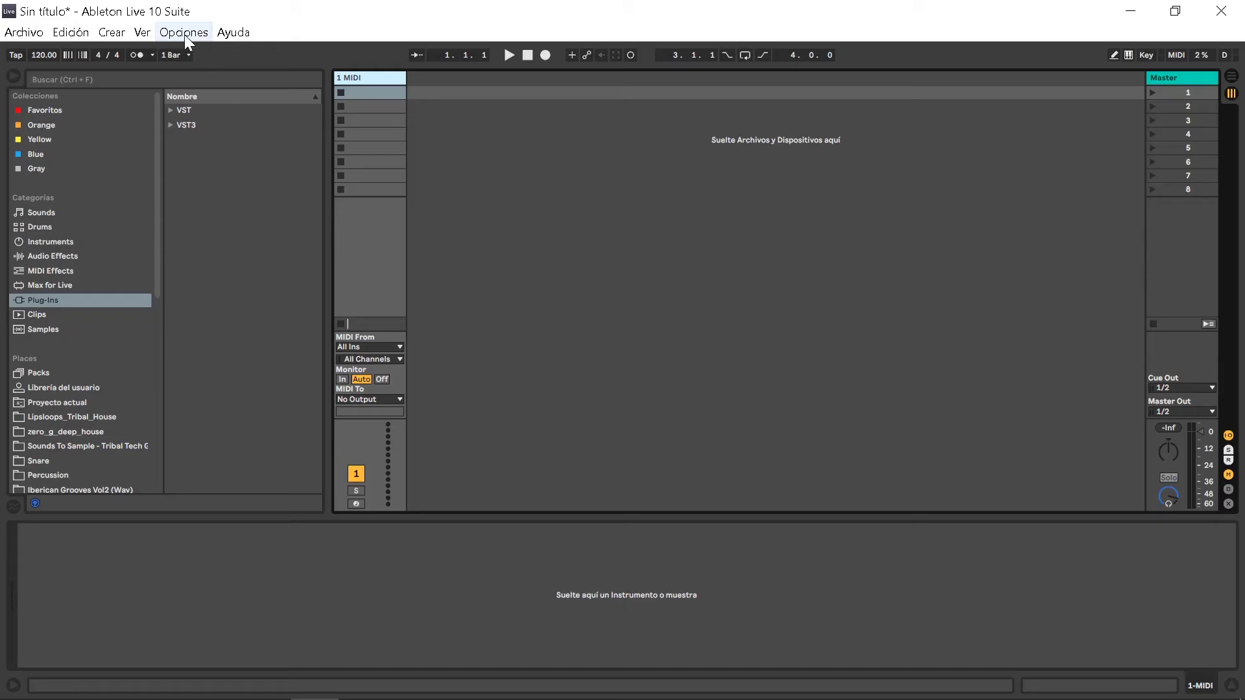
Step: In Ableton Live's plug-in preferences, set the custom VST2 plug-in folder to C:\Program Files\Steinberg\Vstplugins
click(184, 32)
click(236, 512)
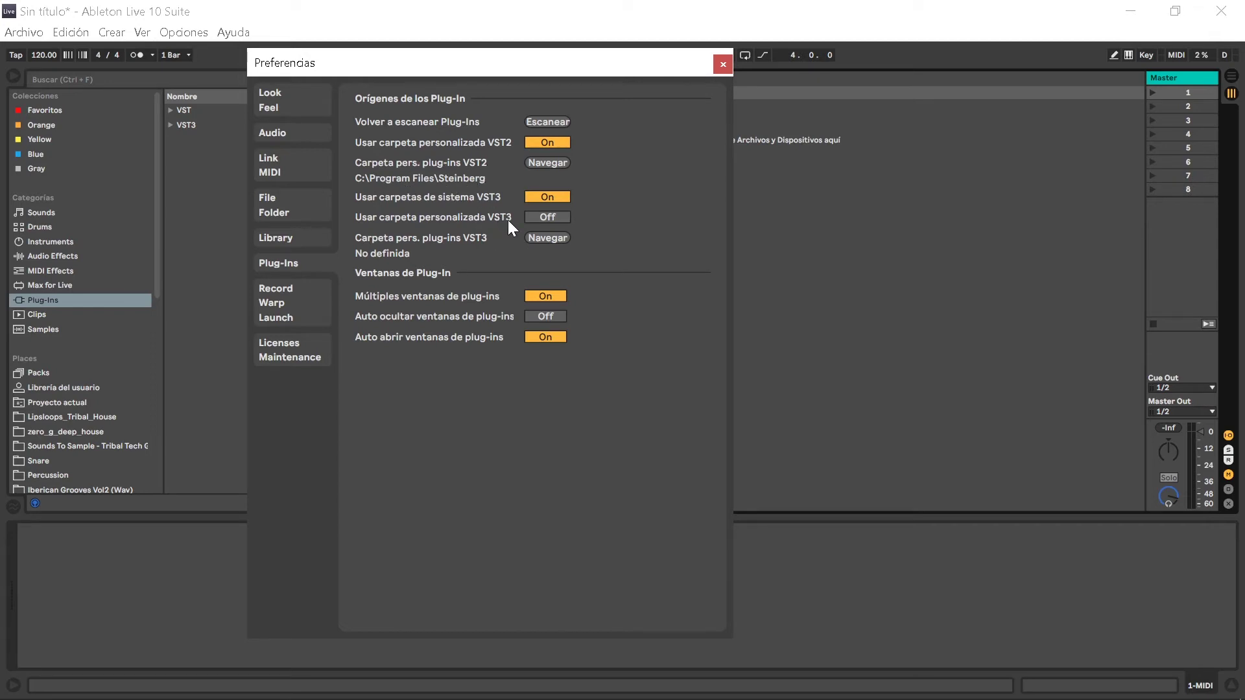
click(543, 165)
click(609, 322)
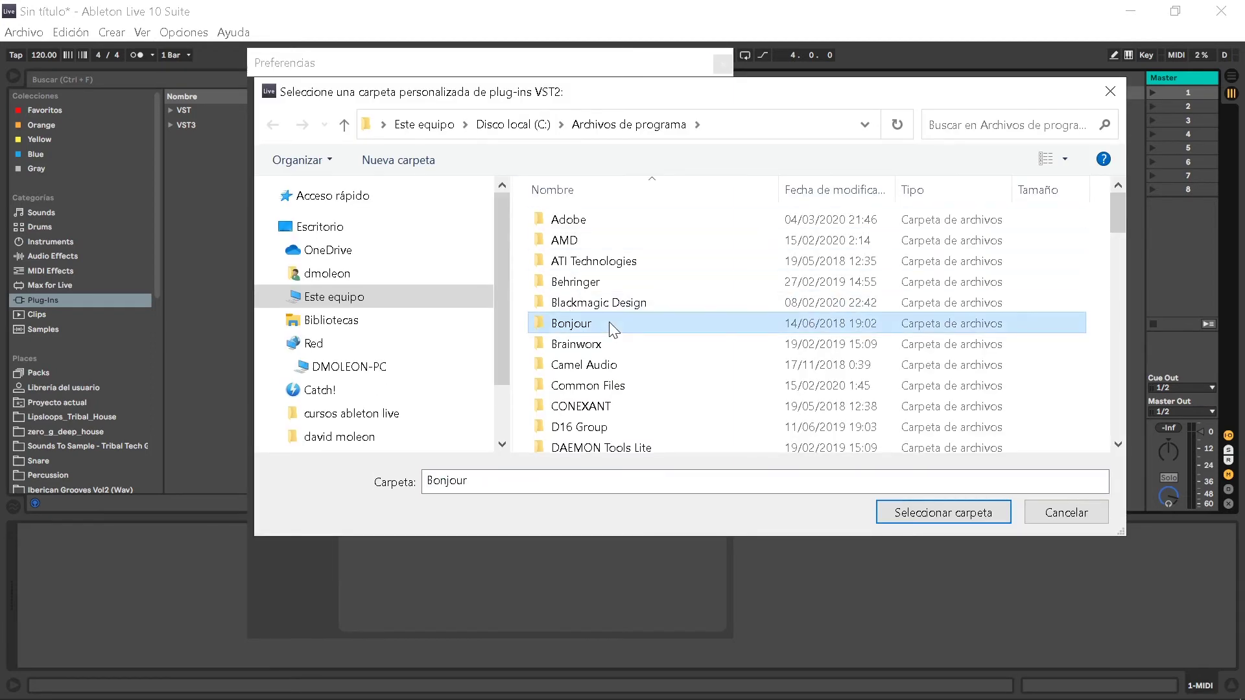
key(s)
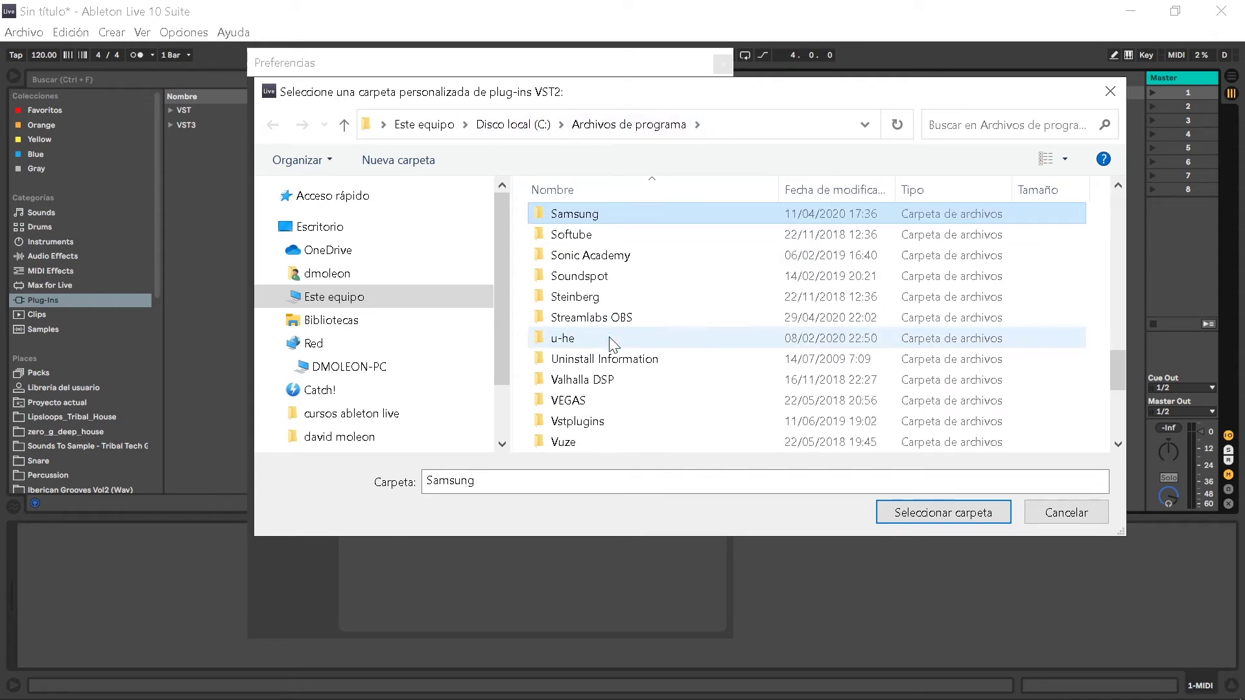
double_click(595, 299)
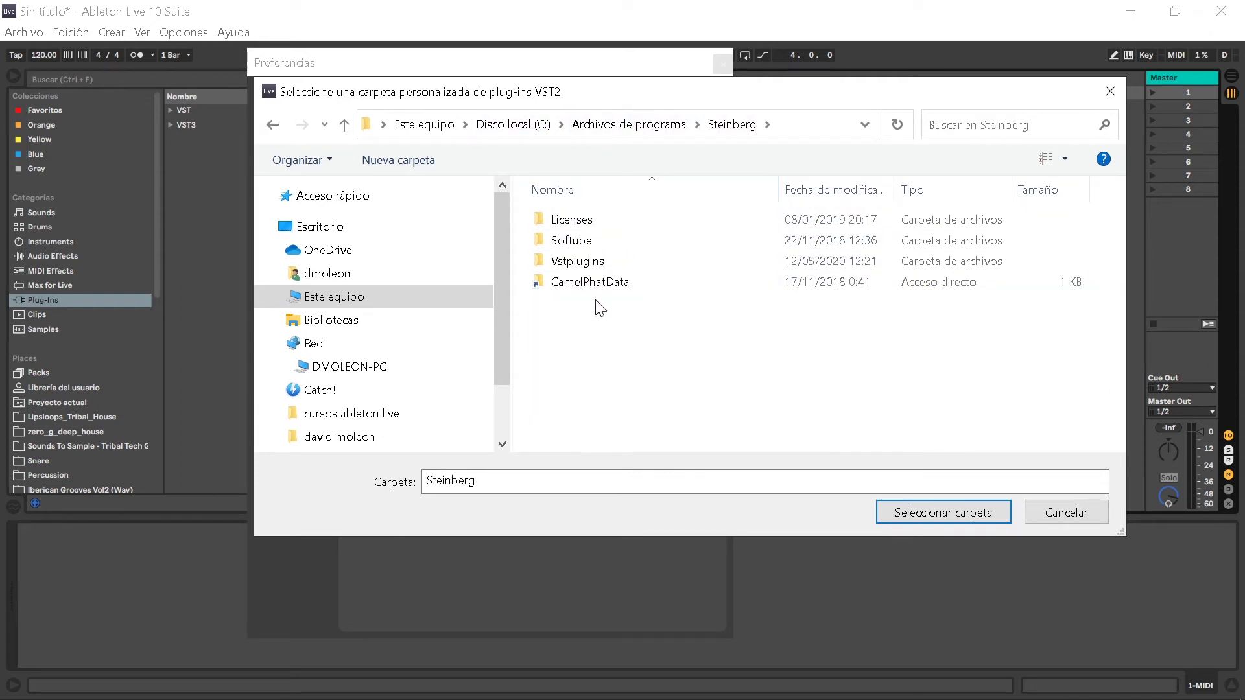
double_click(632, 262)
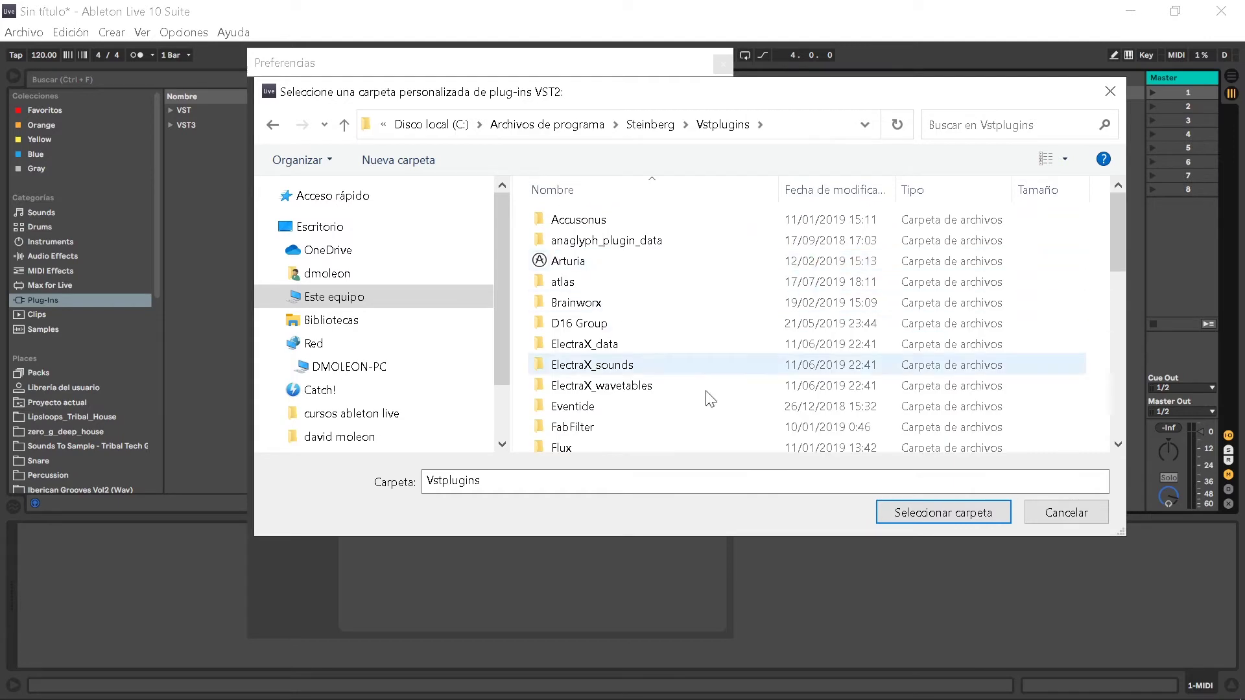
click(908, 510)
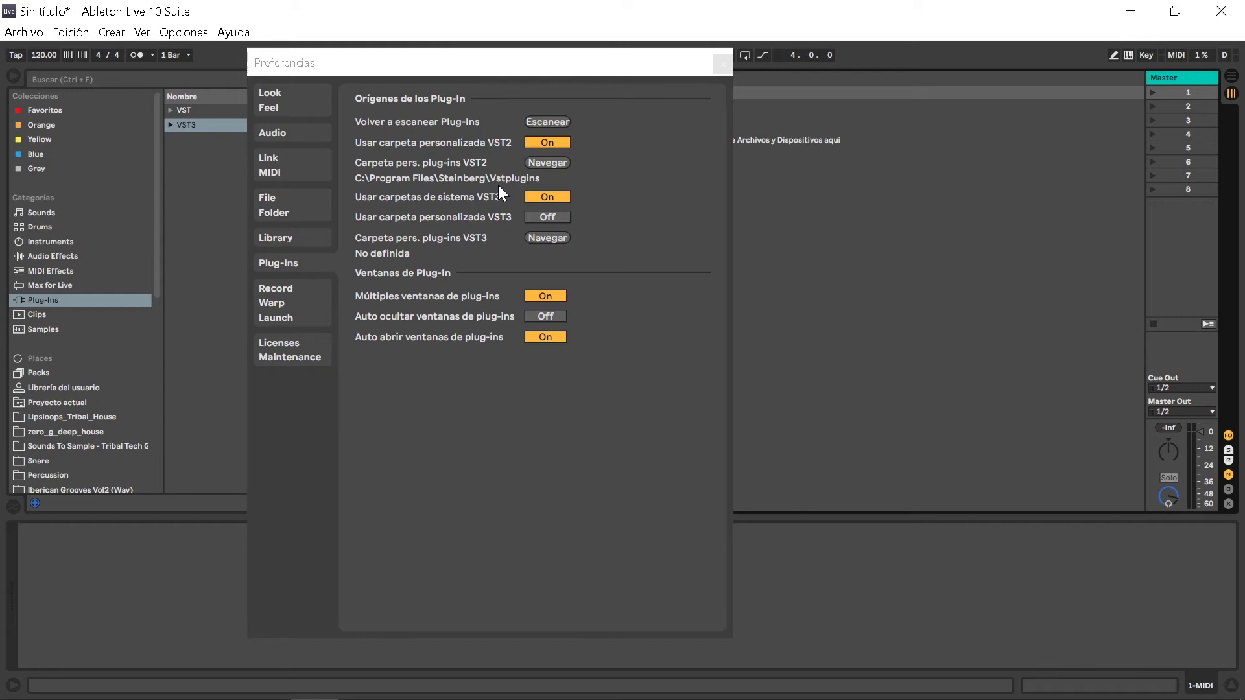
Step: Enable the custom VST3 plug-in folder, set it to C:\Program Files\Steinberg\Vstplugins, and close the preferences
click(549, 216)
click(640, 125)
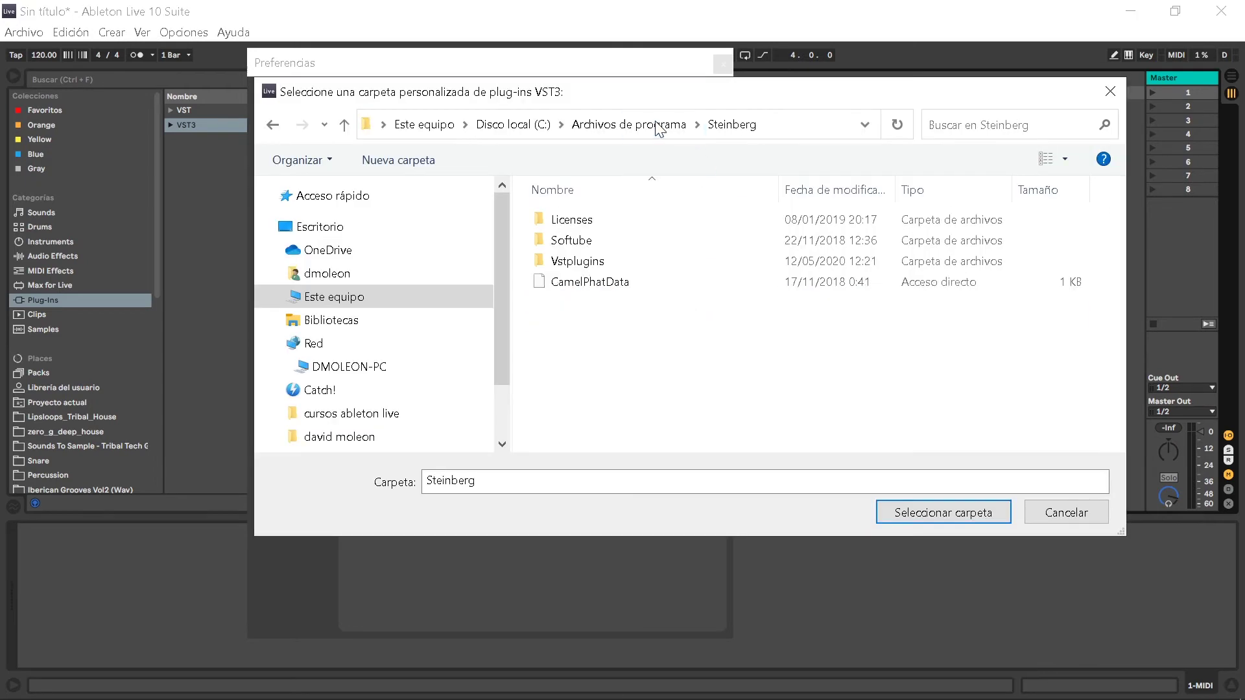
click(591, 262)
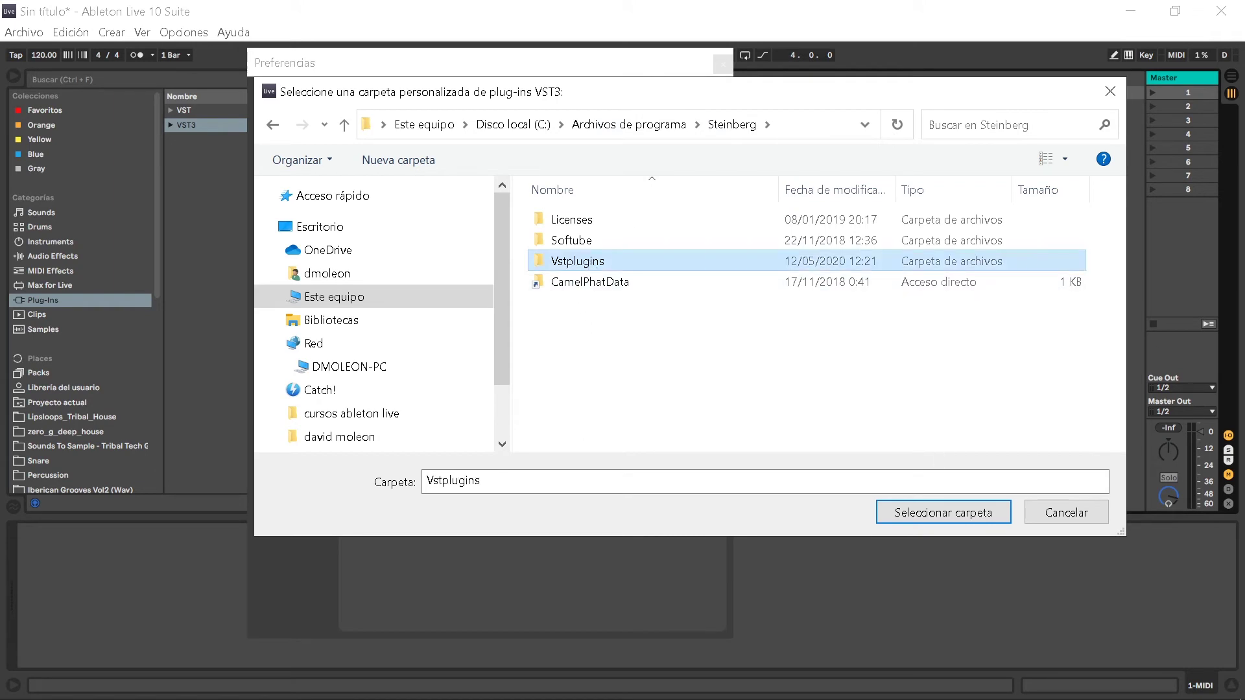
click(928, 511)
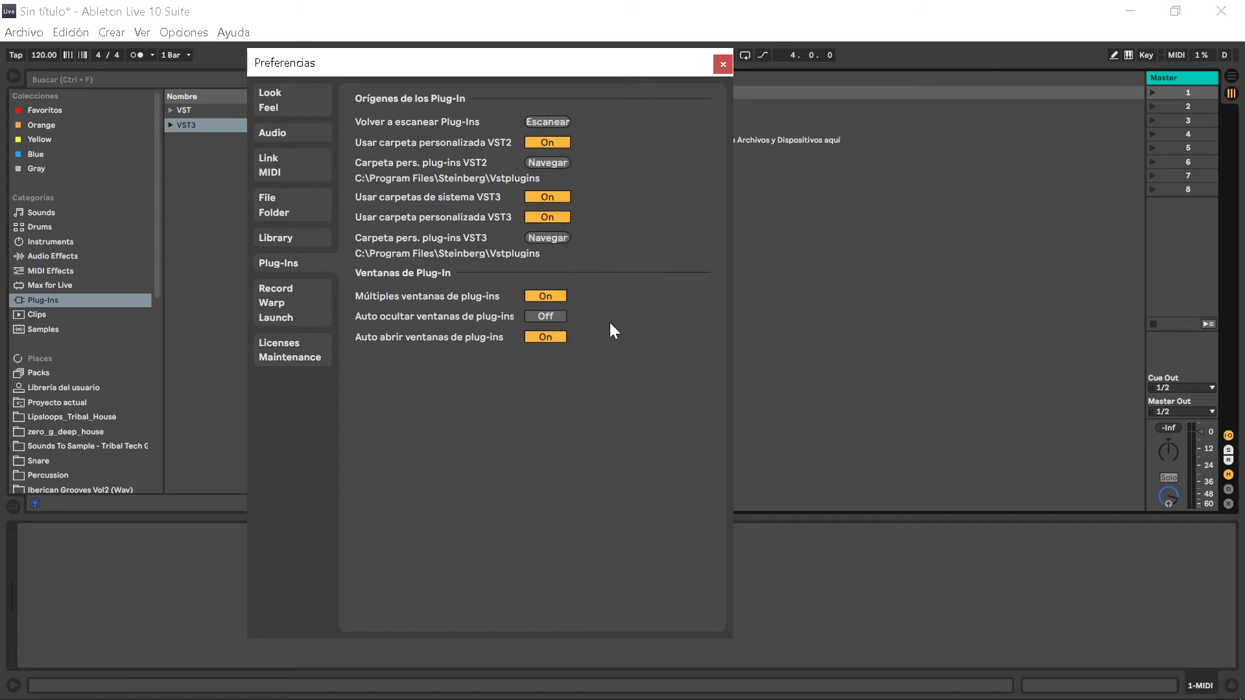
click(723, 63)
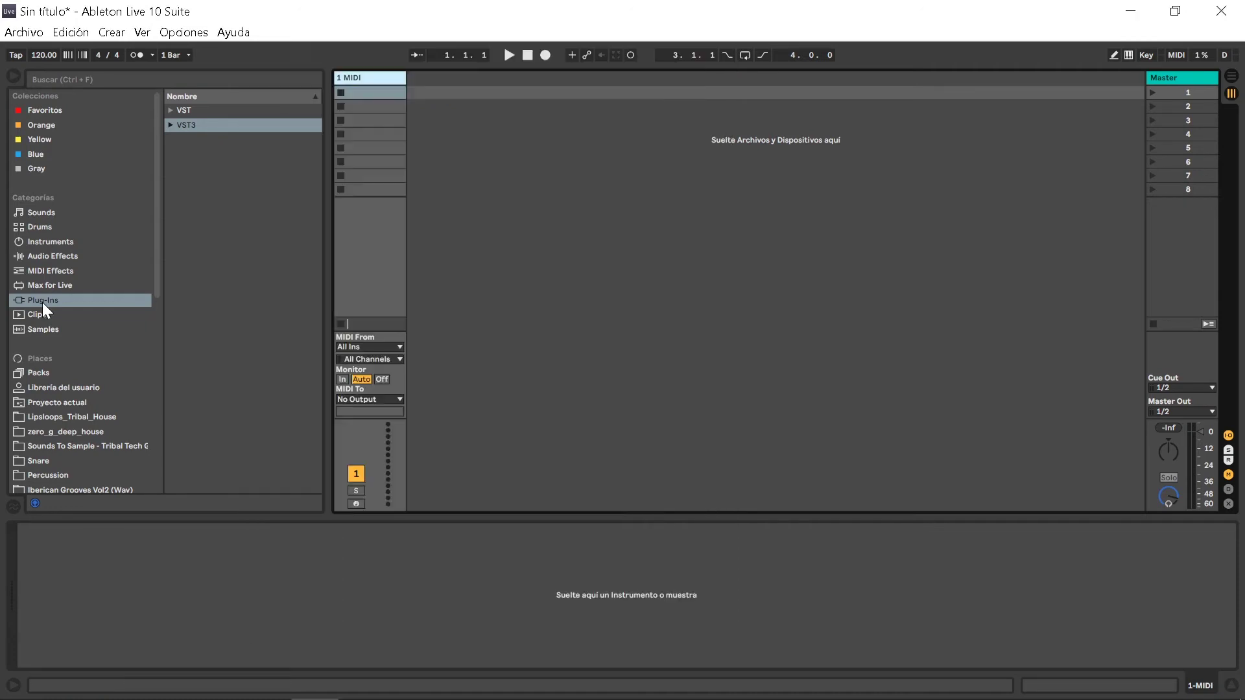
Step: Look through the VST3 and VST plug-in lists in the browser and find Sylenth1 under VST
click(172, 110)
click(171, 110)
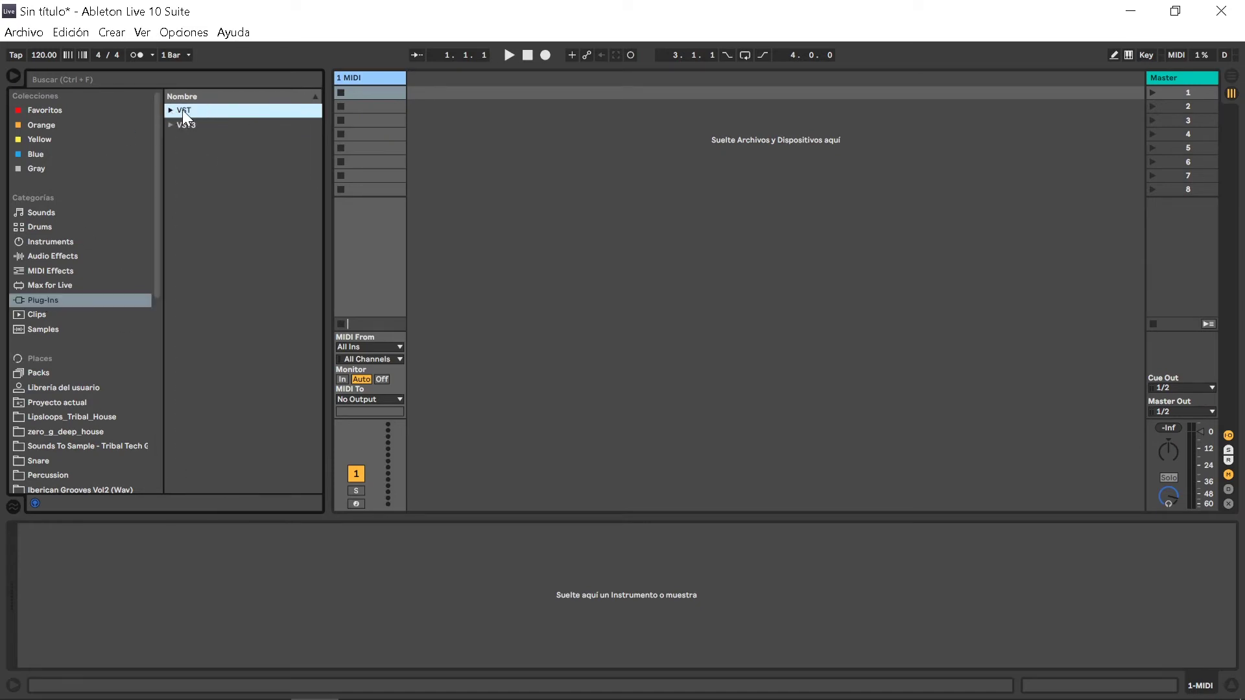
click(170, 125)
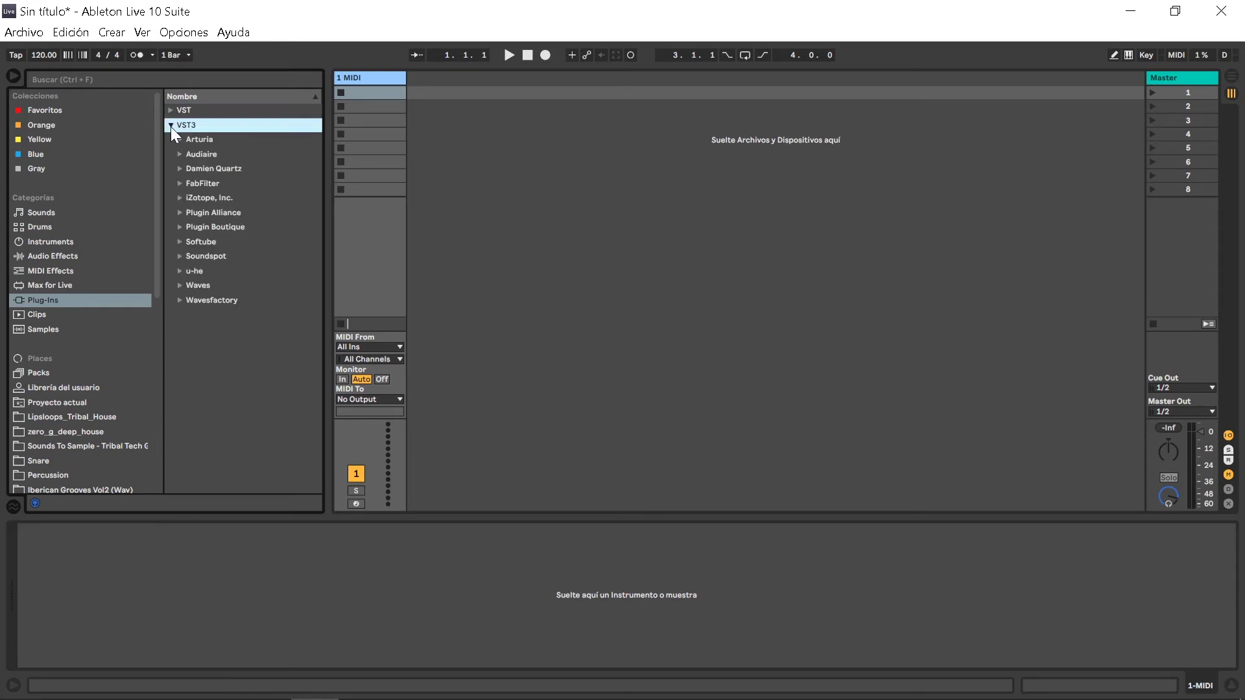
key(Up)
key(Right)
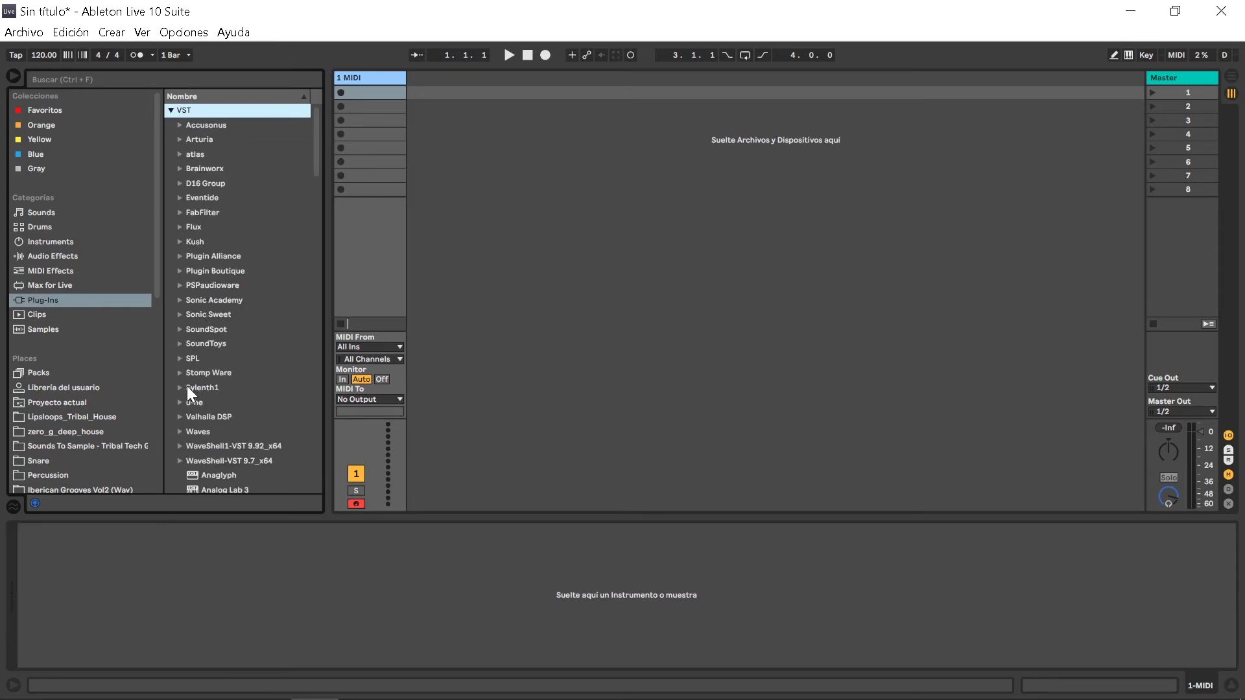
click(188, 386)
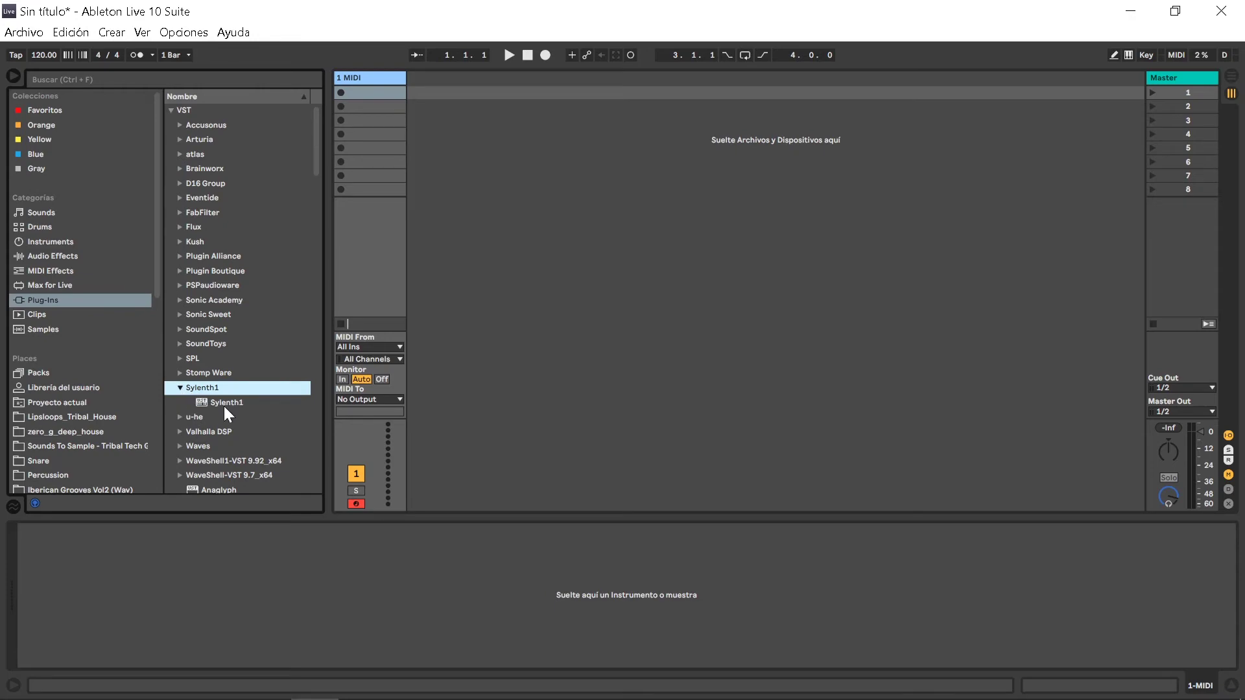
click(223, 402)
drag(341, 79, 375, 72)
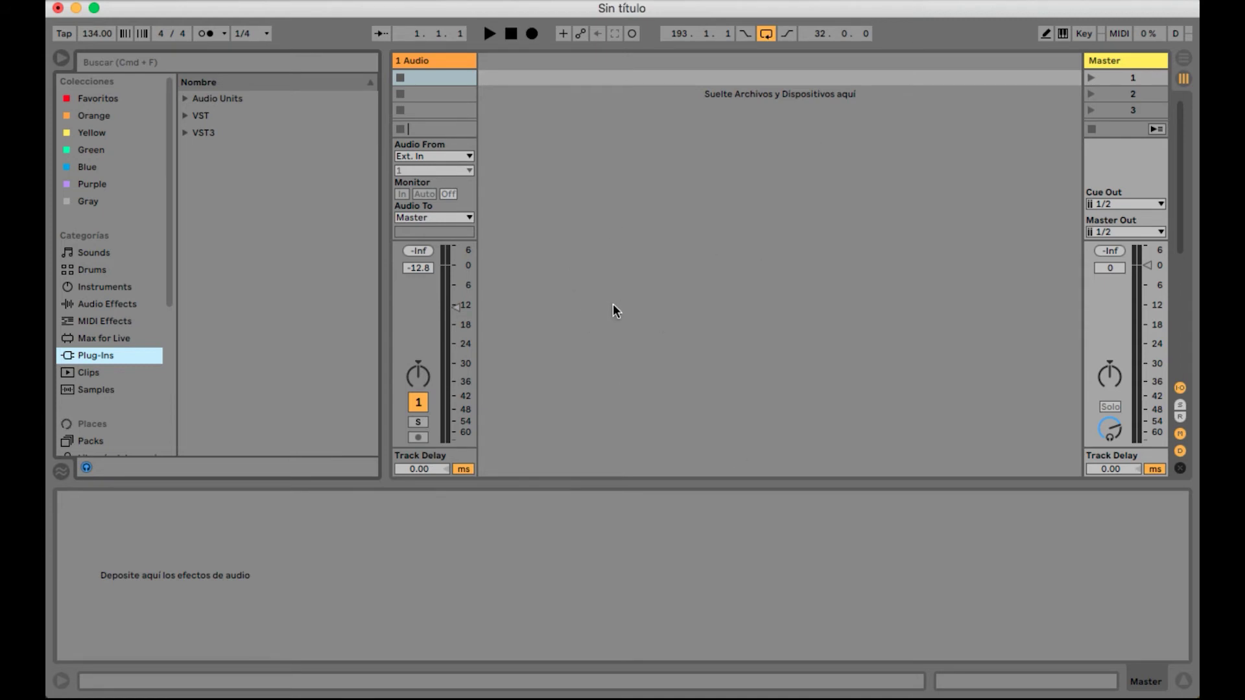
Step: In the Mac version's plug-in preferences, browse for the custom VST2 folder as far as Biblioteca > Audio > Plug-Ins
click(124, 36)
click(435, 270)
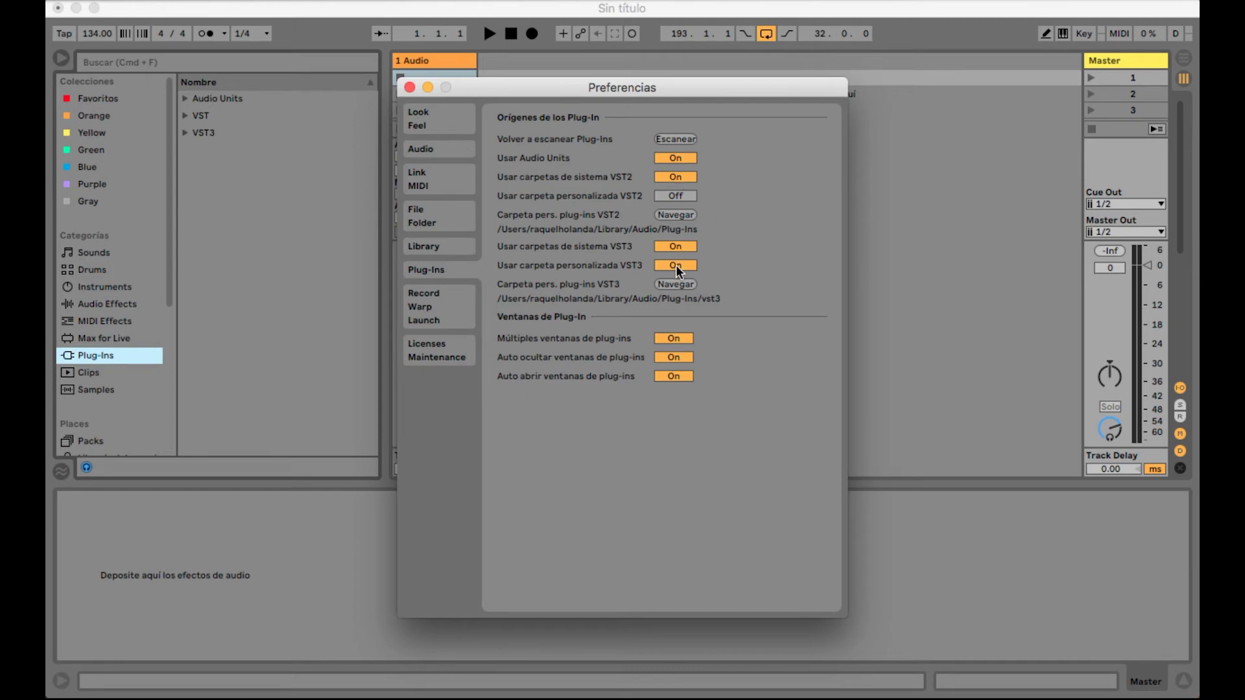
click(677, 212)
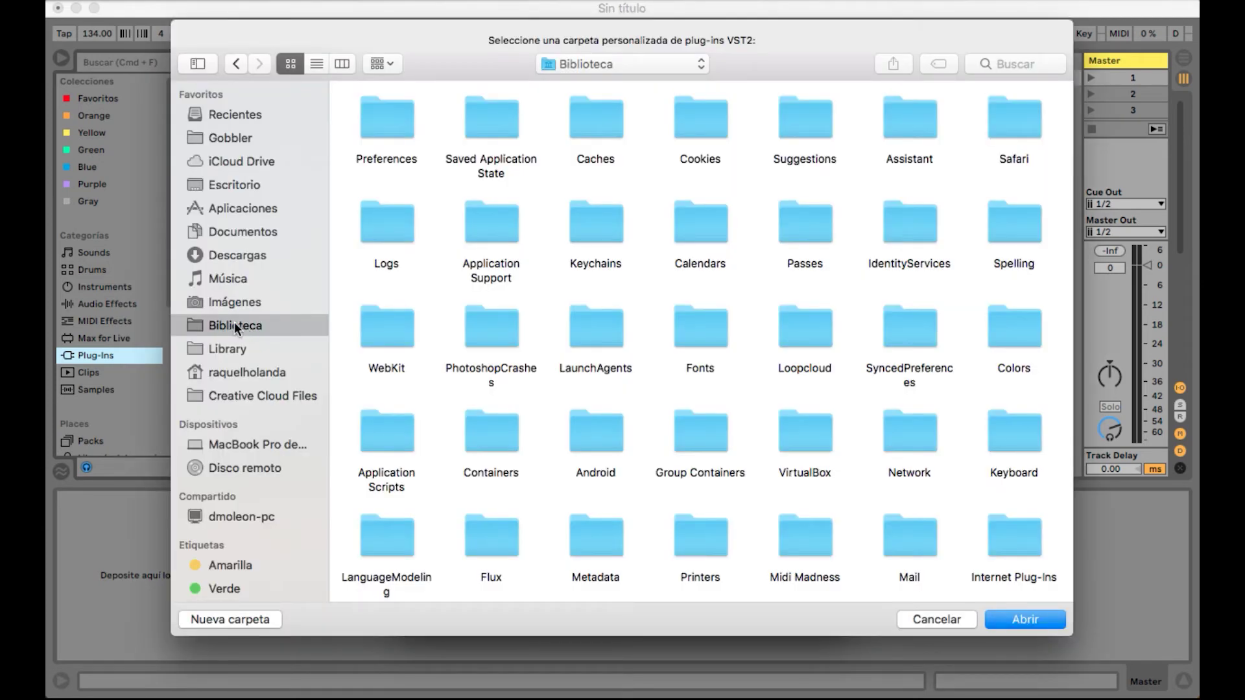
scroll(398, 353, down, 5)
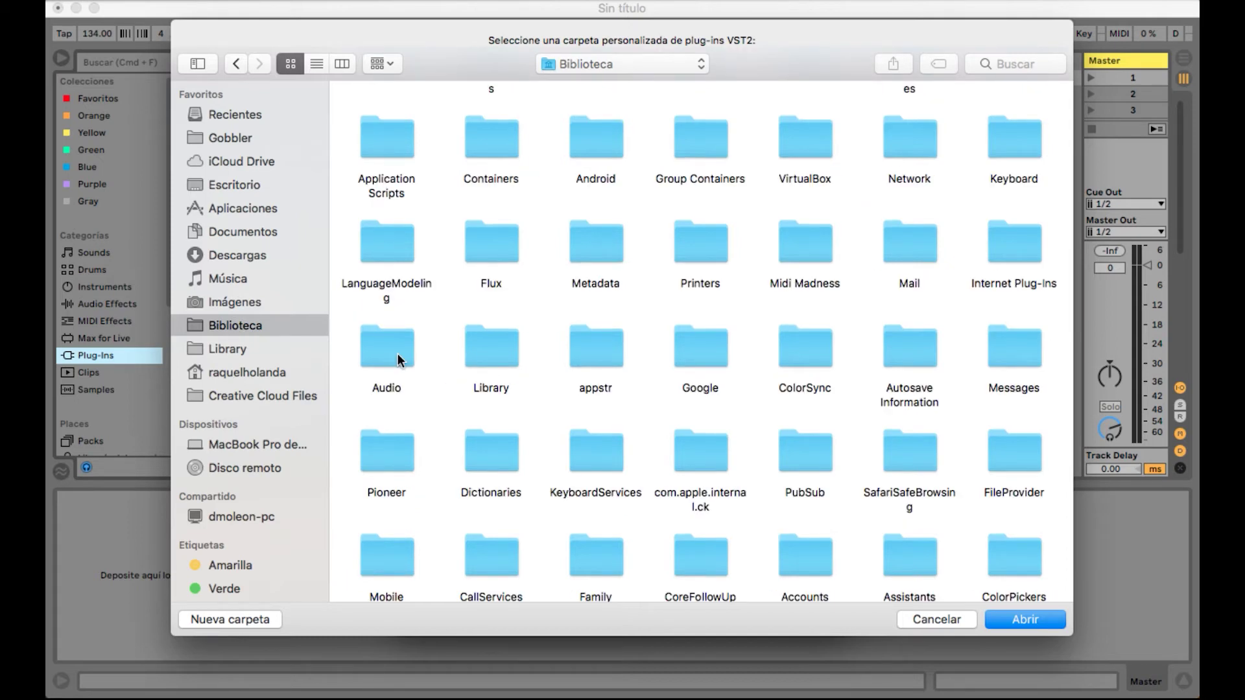
double_click(376, 350)
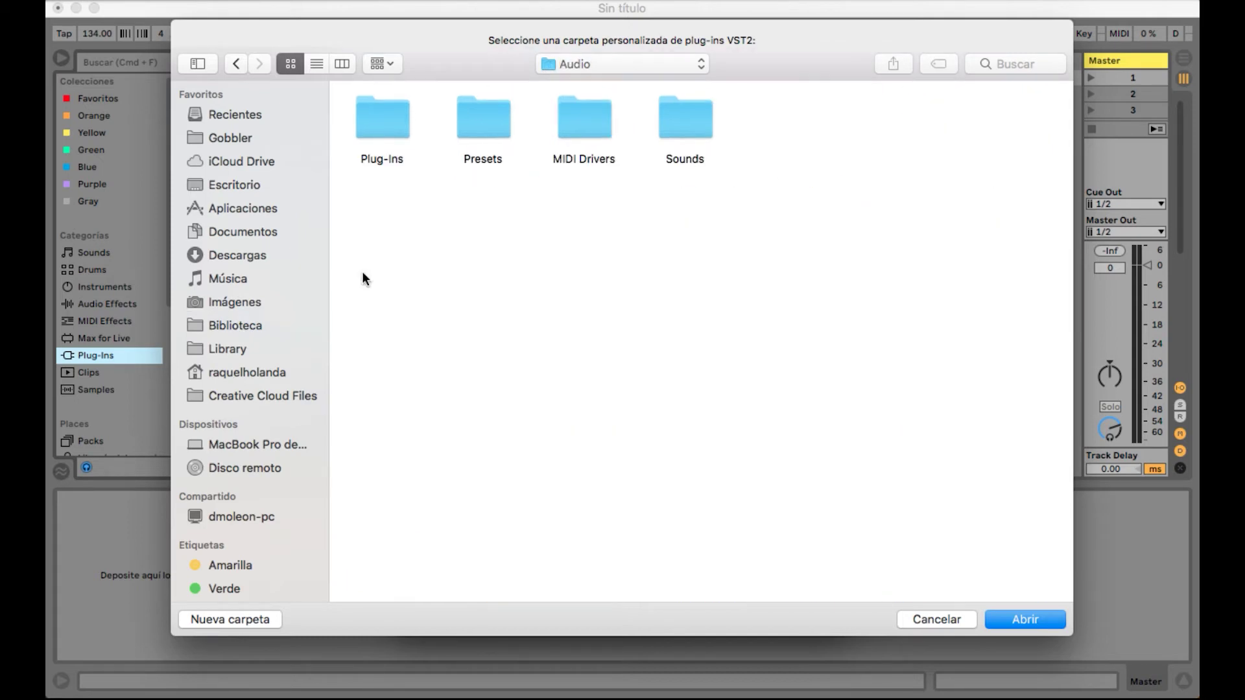
double_click(387, 119)
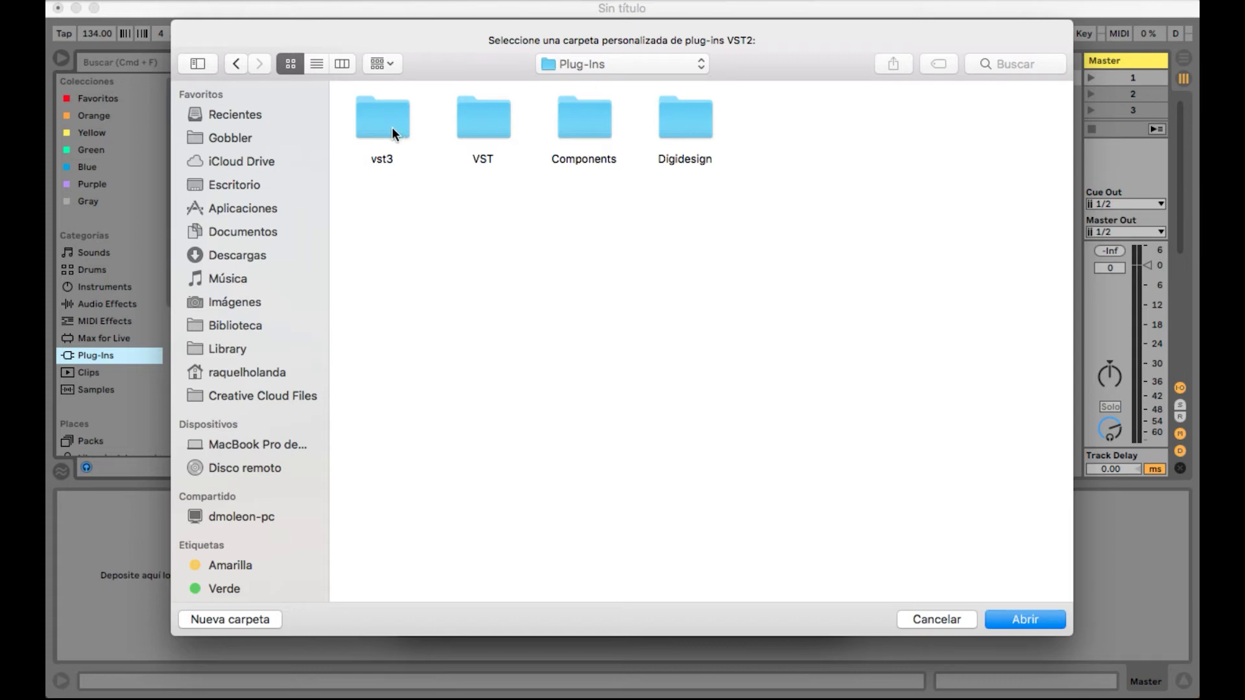
Step: Examine the contents of the VST and vst3 subfolders inside Plug-Ins
click(472, 127)
double_click(474, 127)
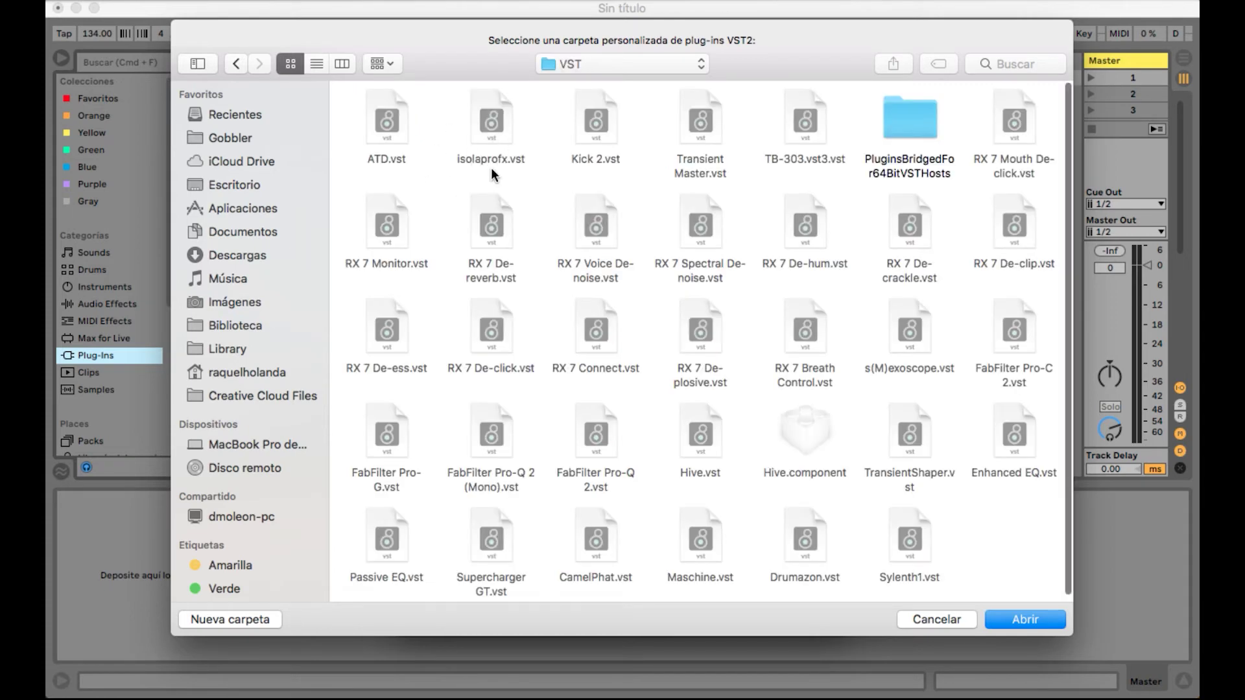
click(236, 62)
double_click(384, 122)
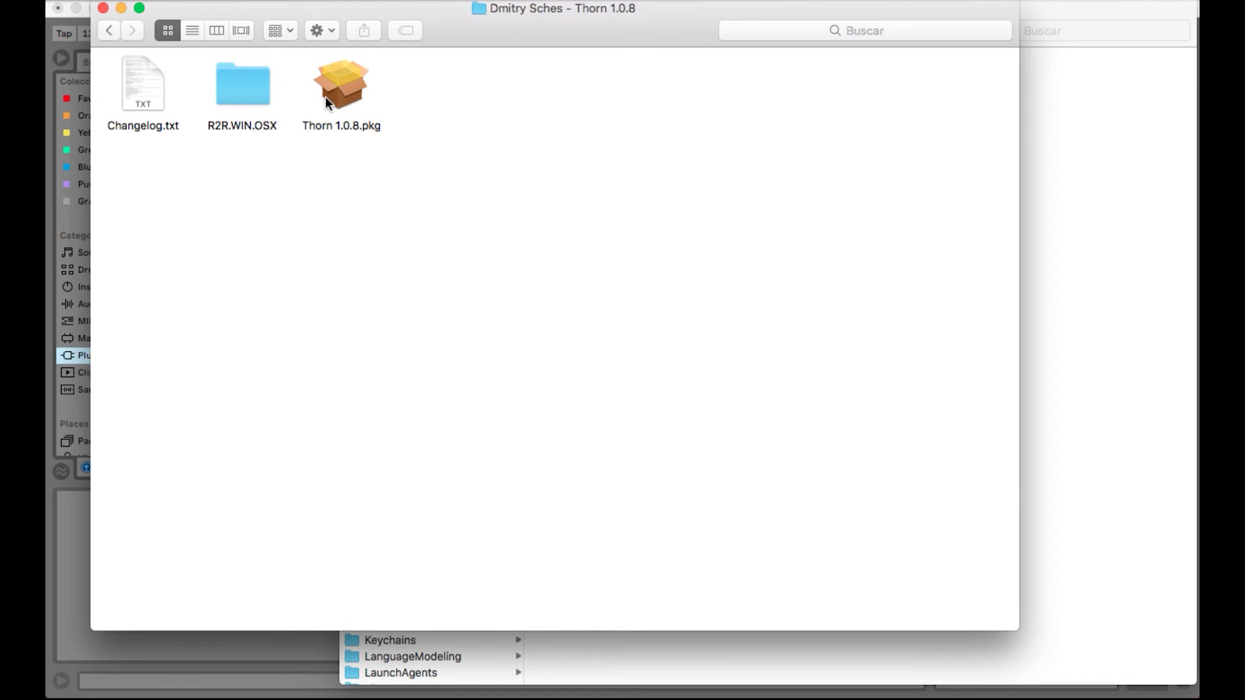
Step: Look inside the R2R.WIN.OSX subfolder of Dmitry Sches - Thorn 1.0.8 and return to the parent folder
click(349, 81)
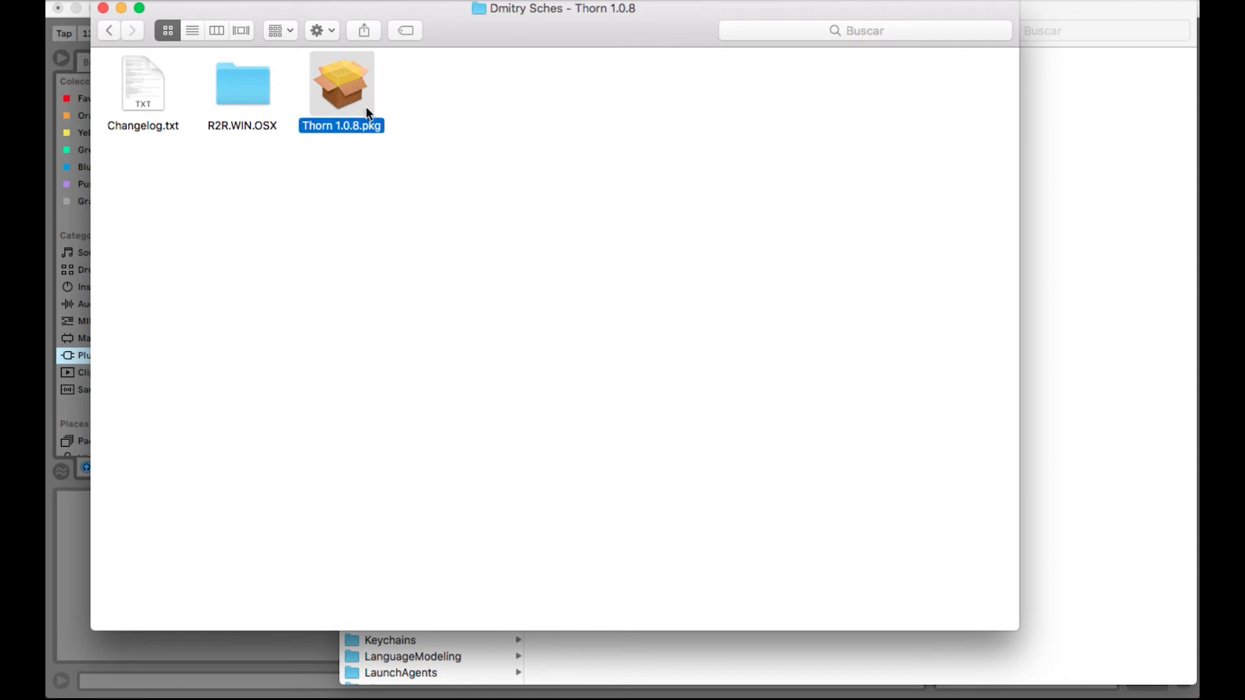
double_click(241, 80)
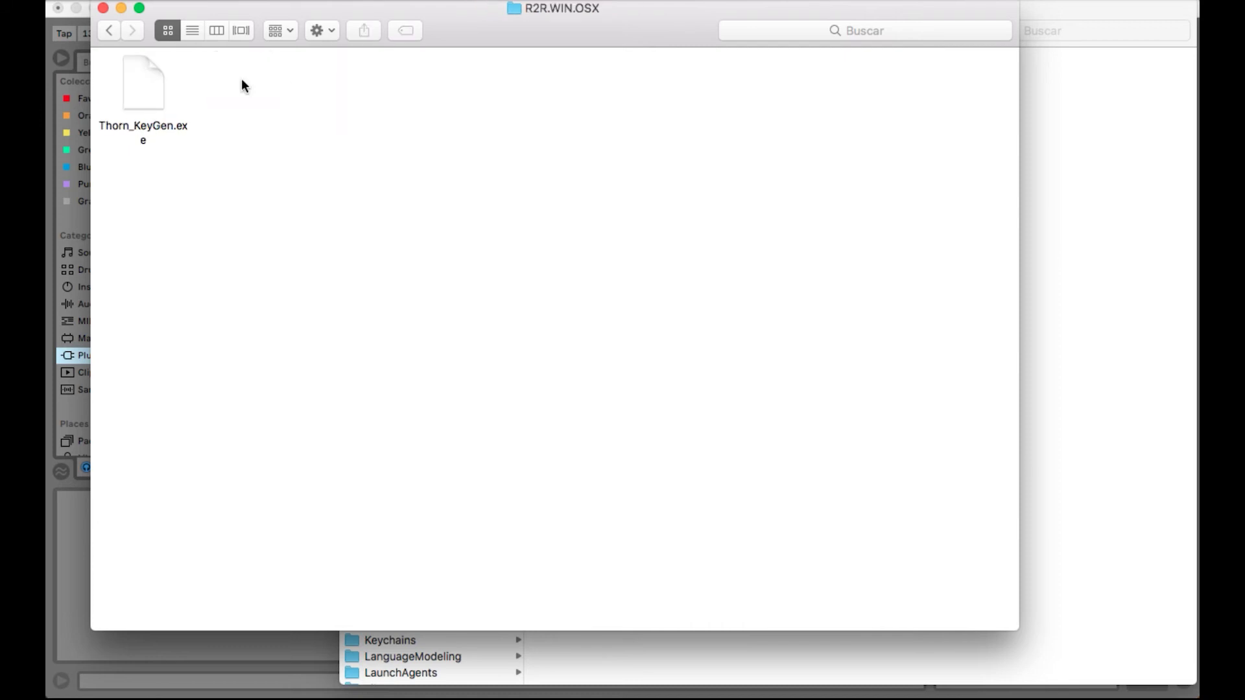
click(112, 31)
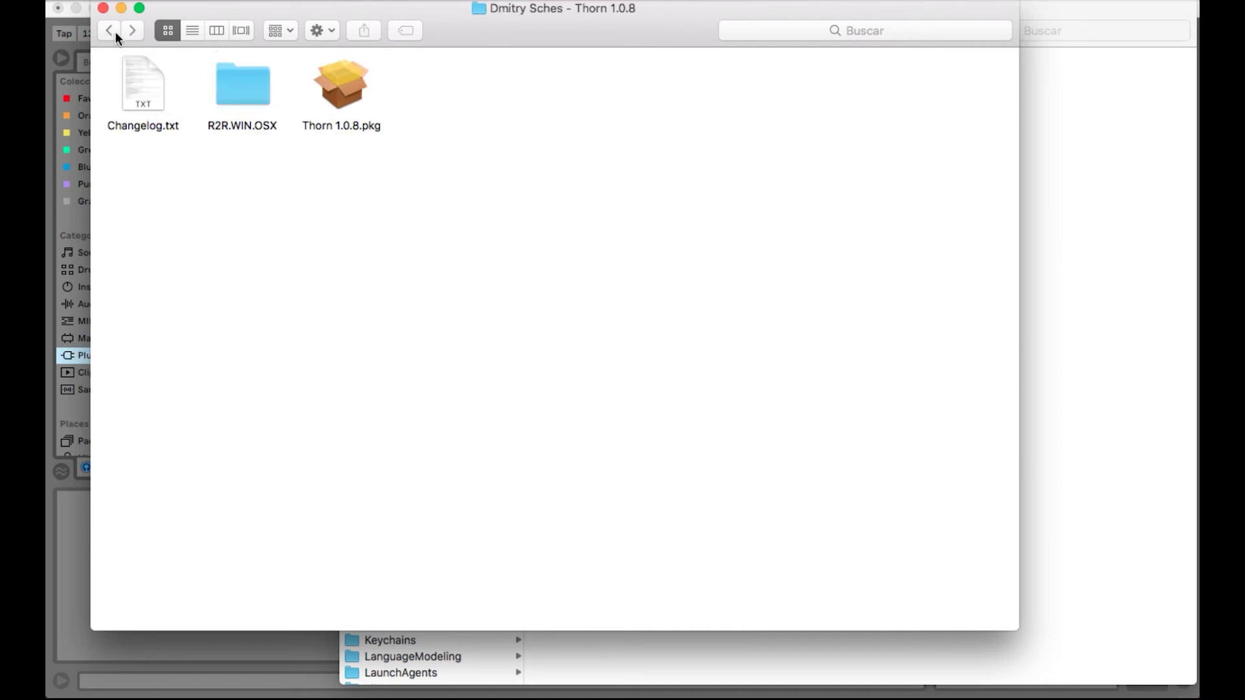
Step: Launch Thorn 1.0.8.pkg, accept the software license, and continue with the disk Crucial 250gb as destination
click(351, 79)
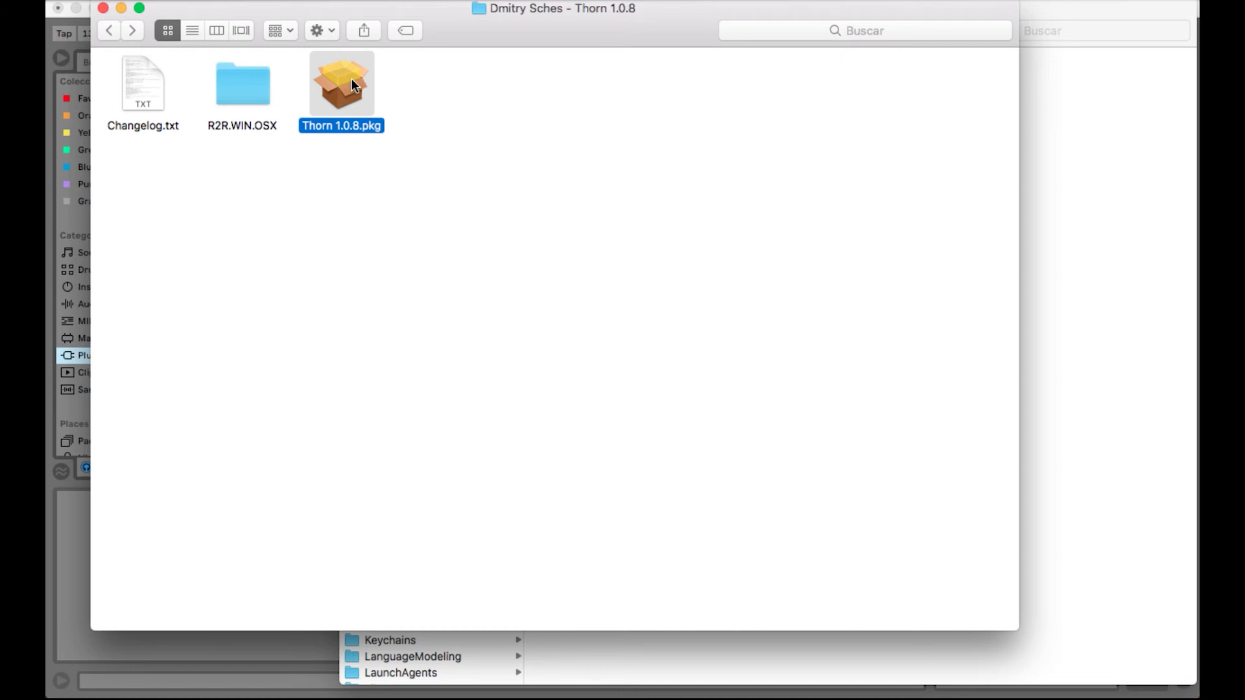
double_click(351, 79)
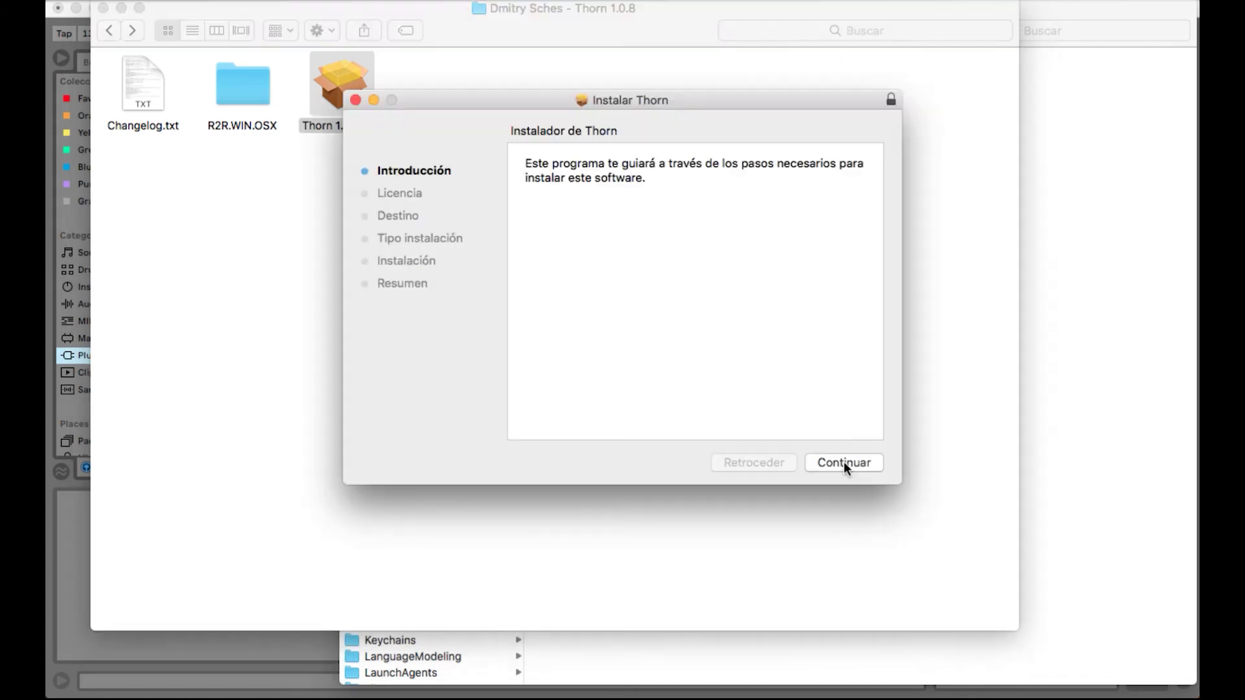
click(843, 461)
click(838, 462)
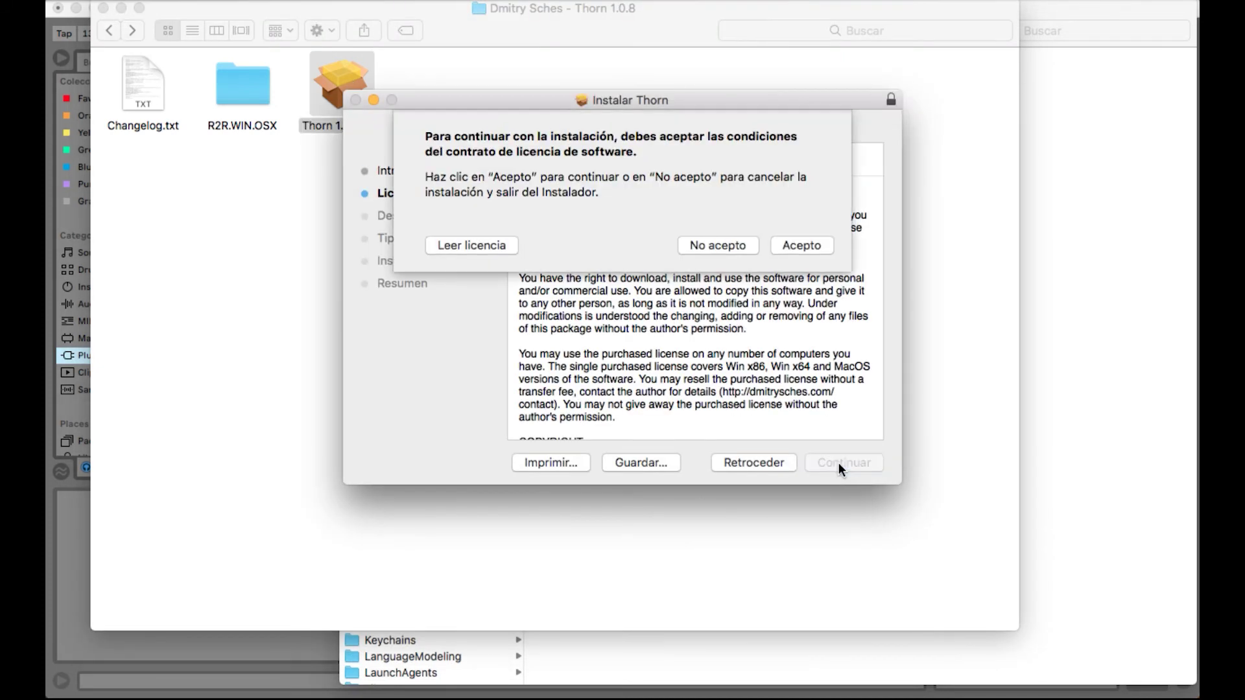
click(815, 245)
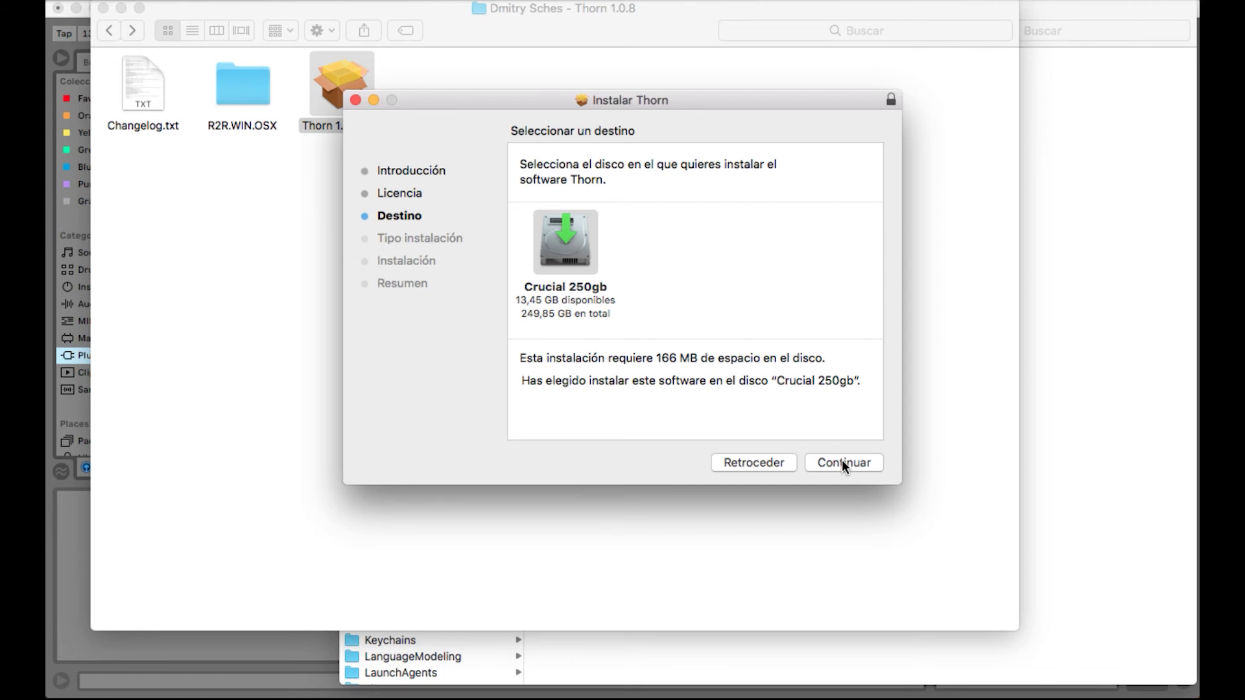
click(841, 461)
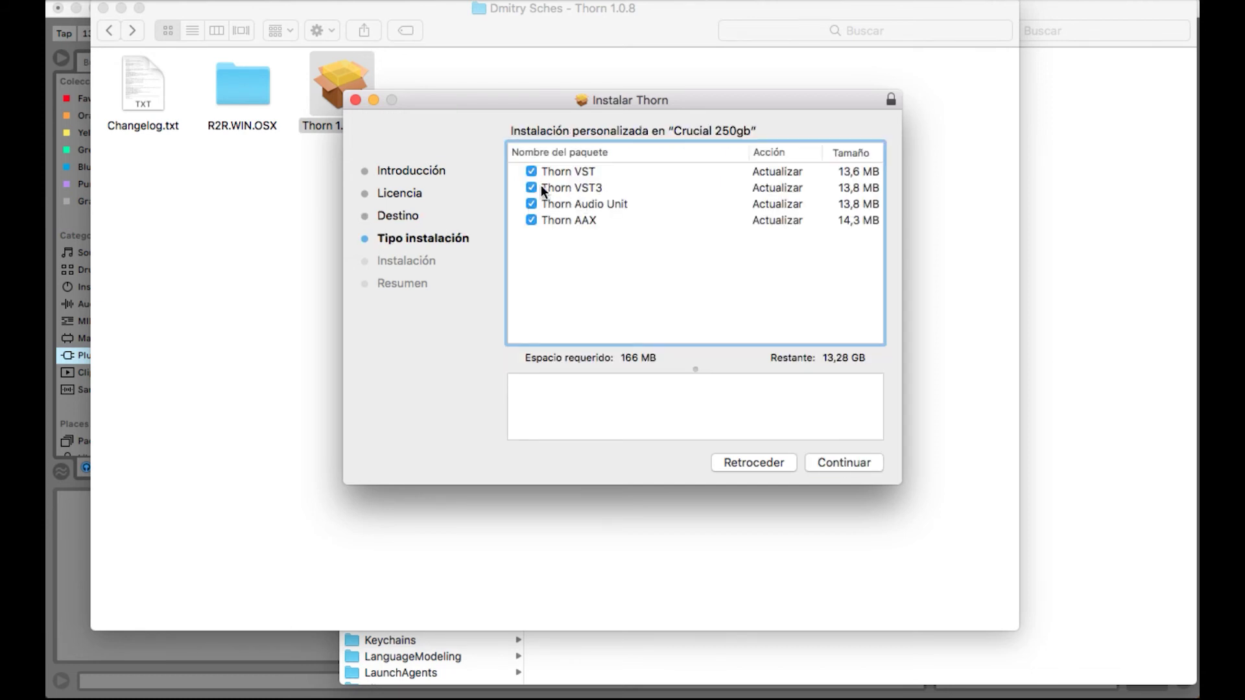
Step: Exclude Thorn AAX and Thorn Audio Unit from the custom installation, keeping Thorn VST and VST3, and authorize the installation
click(531, 221)
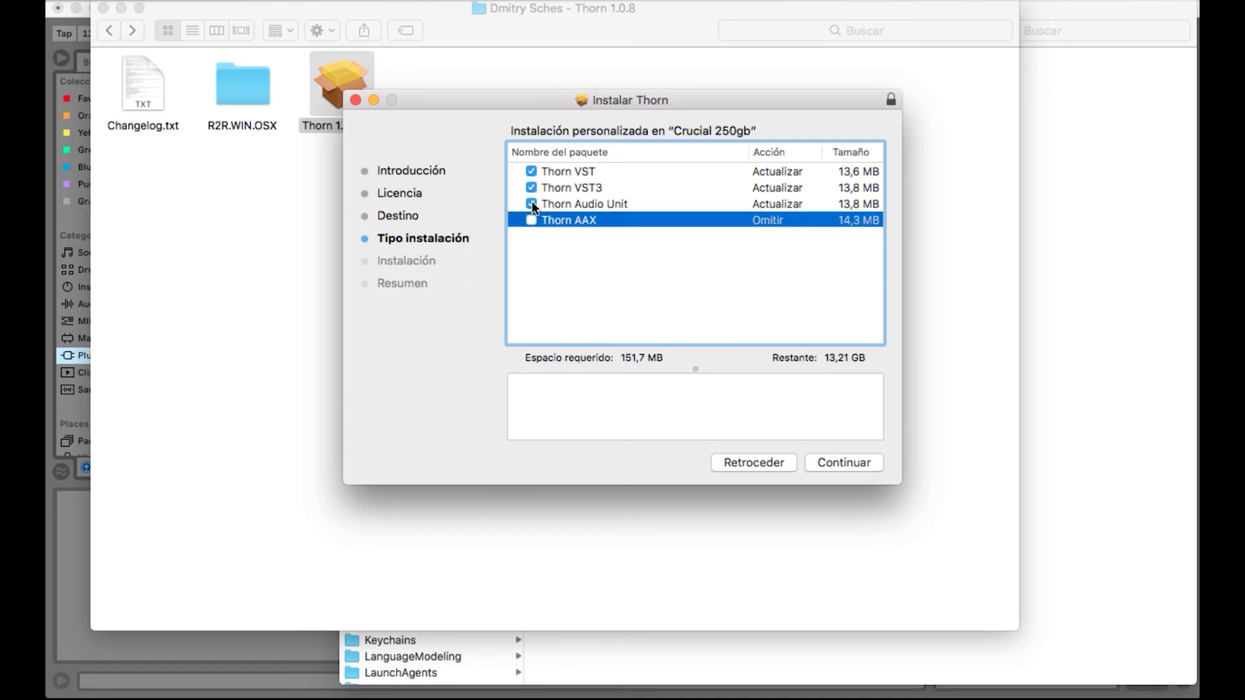
click(531, 205)
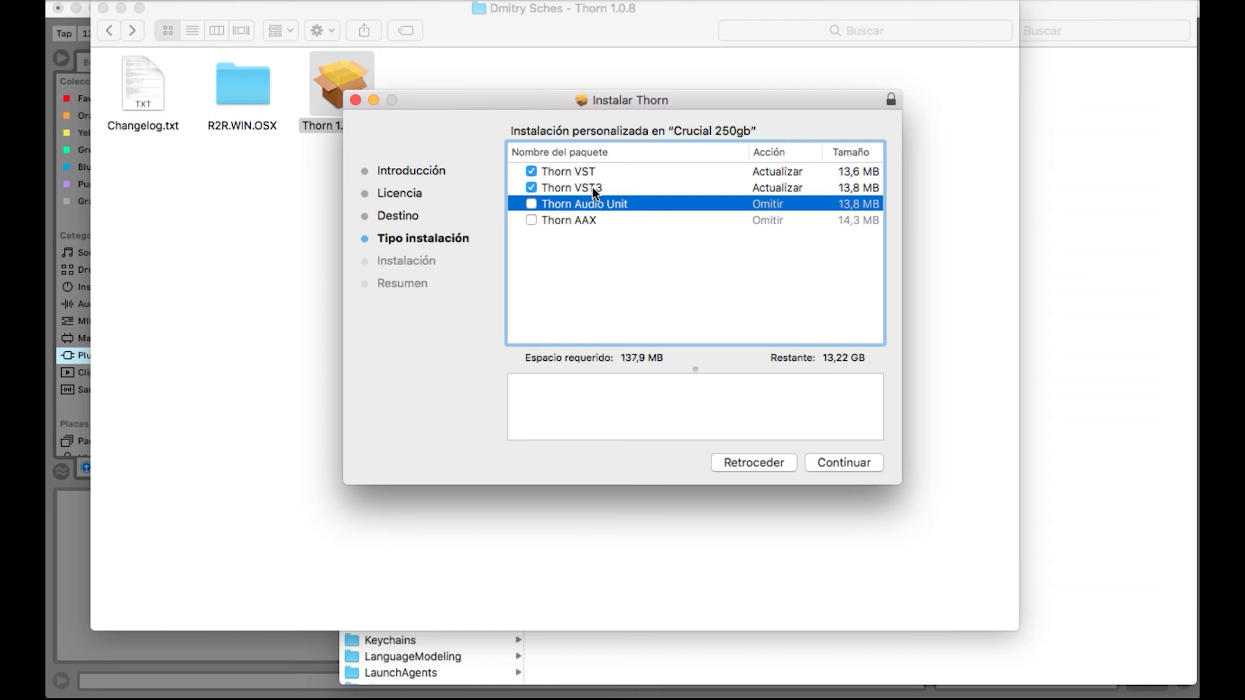
click(849, 462)
click(849, 462)
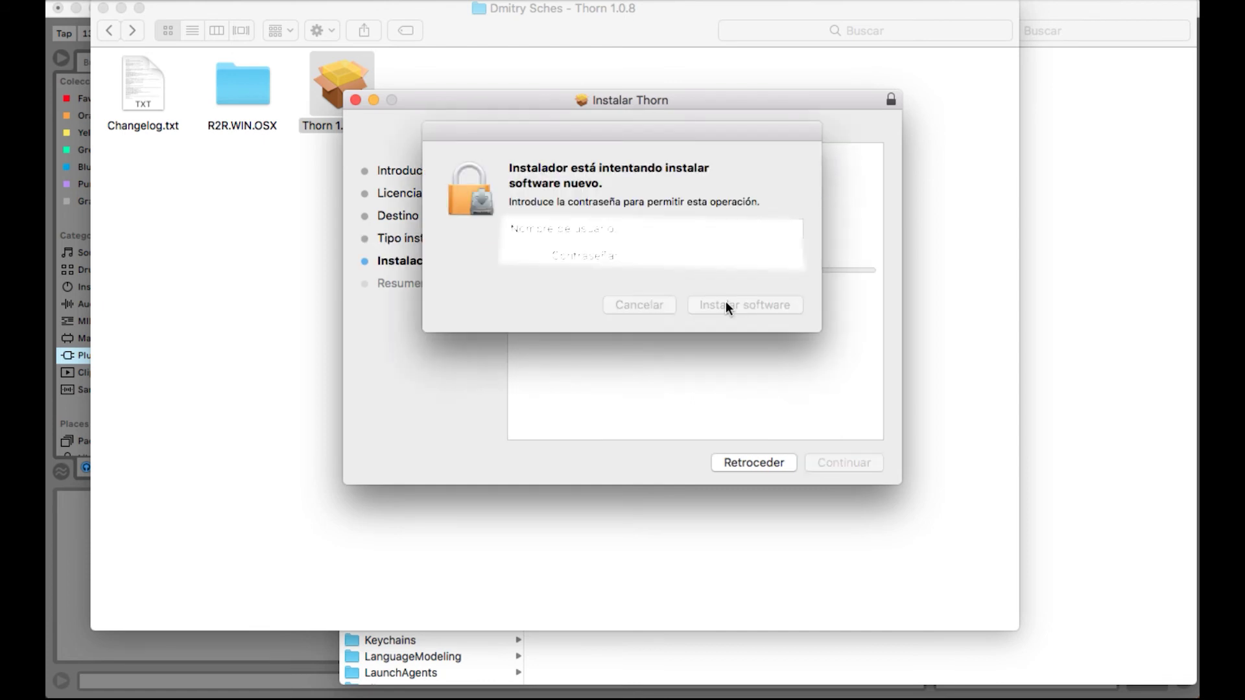
click(725, 300)
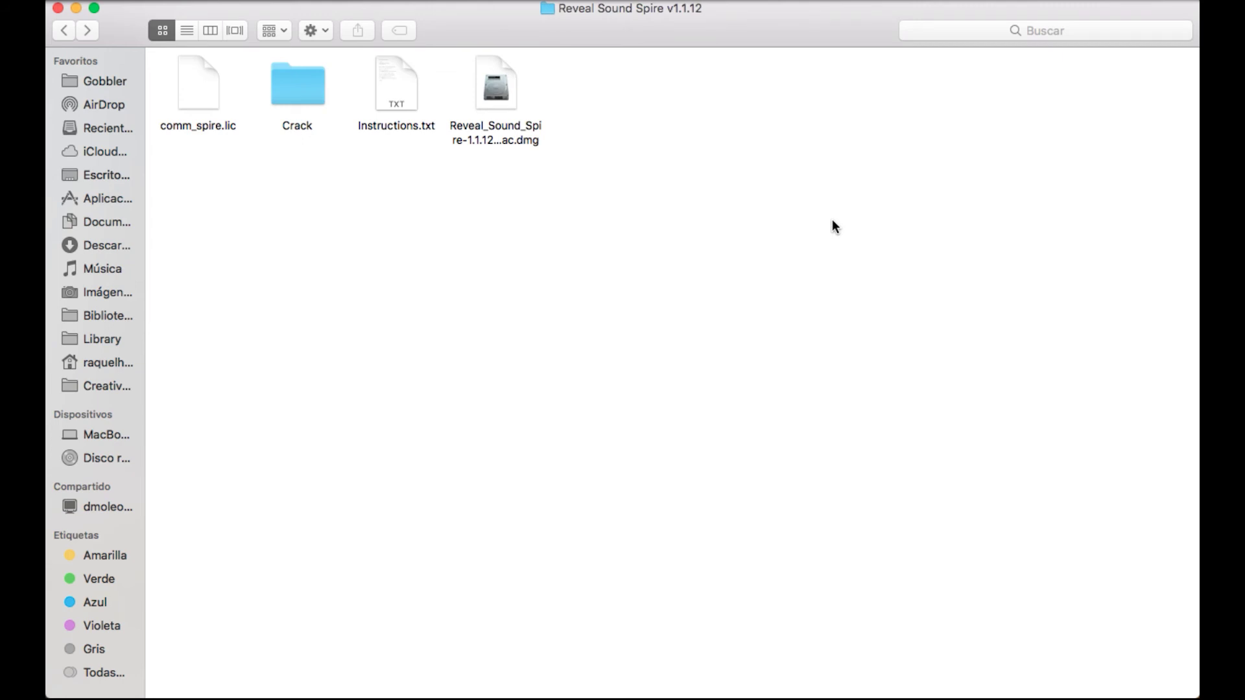
Step: Open the Spire 1.1.12 disk image from the Reveal Sound Spire v1.1.12 folder and resize its window to show the installers
click(297, 85)
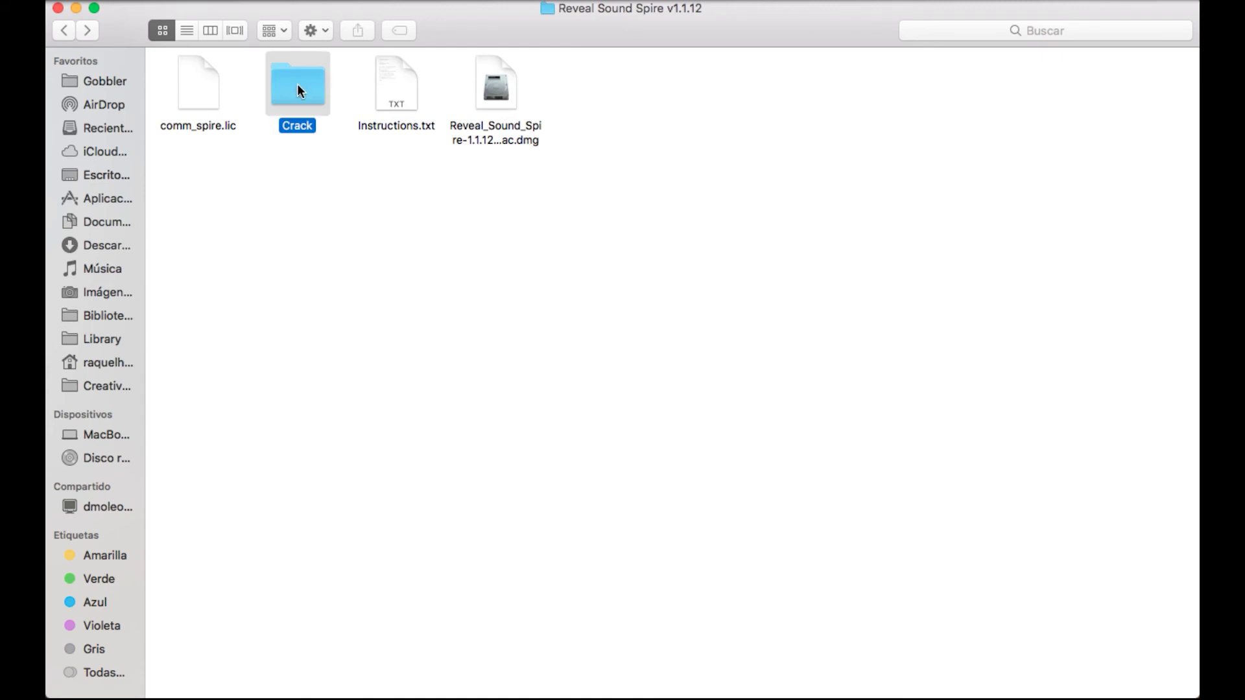
click(498, 83)
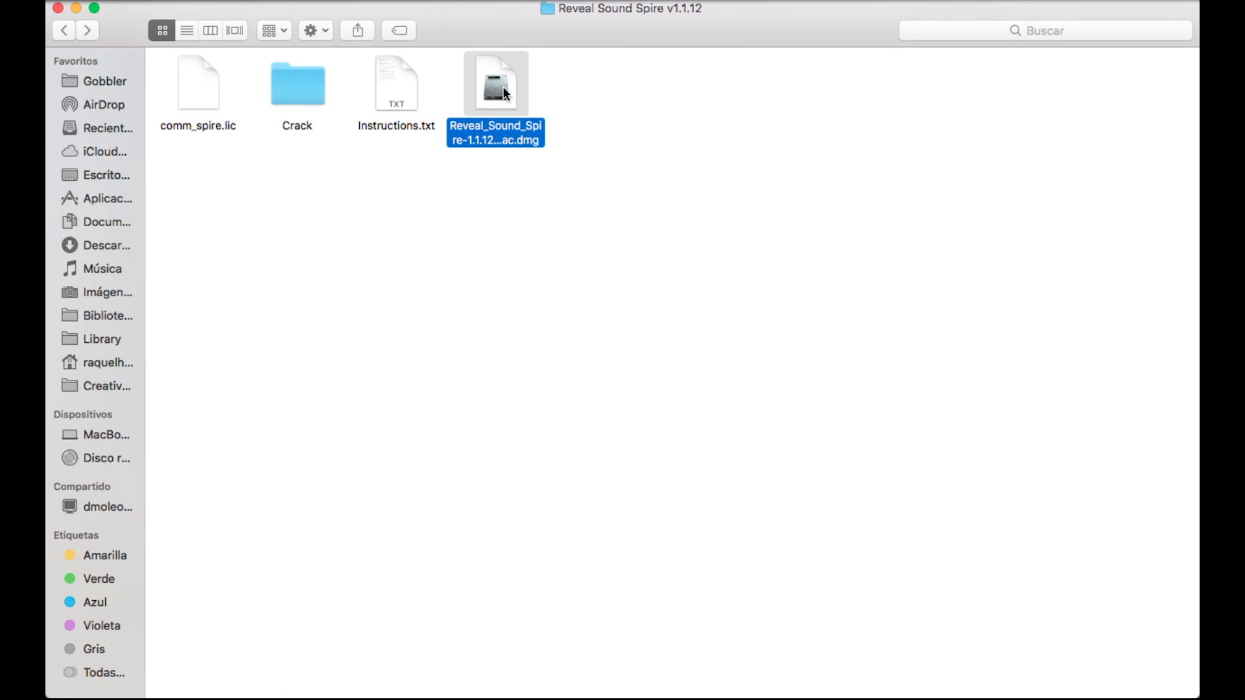
double_click(505, 94)
drag(978, 397, 1022, 464)
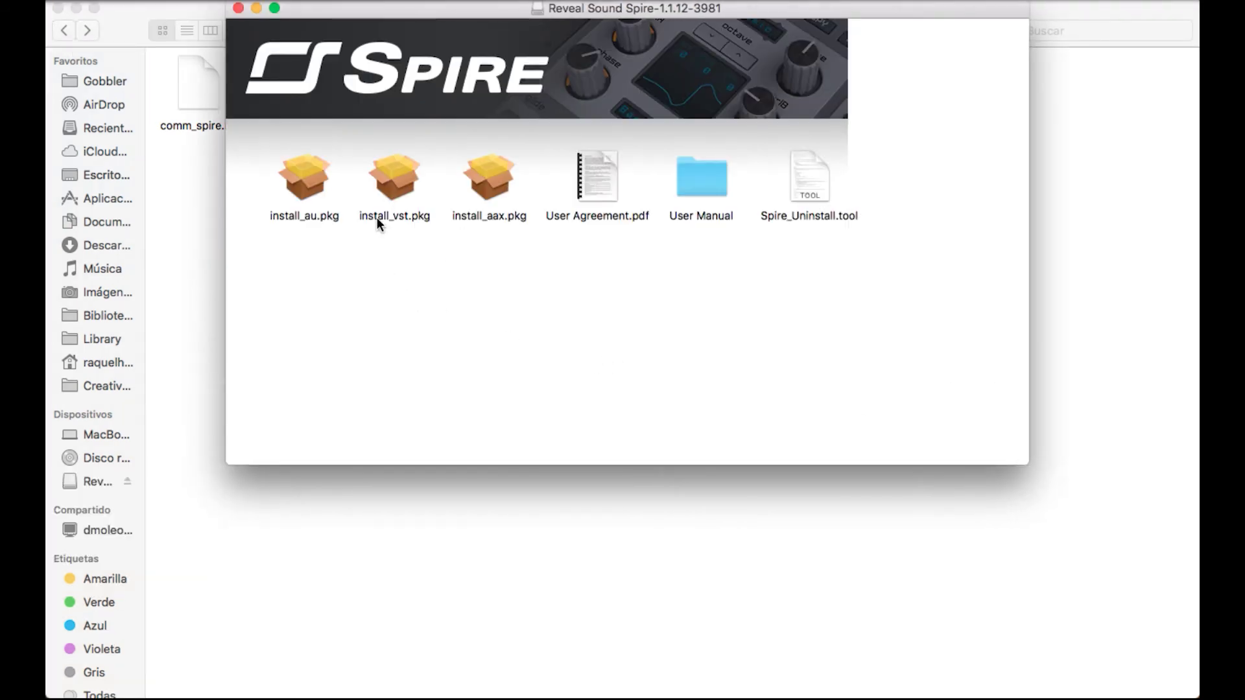
Step: Launch install_vst.pkg and authorize a standard installation of Reveal Sound Spire VST on Crucial 250gb
click(407, 184)
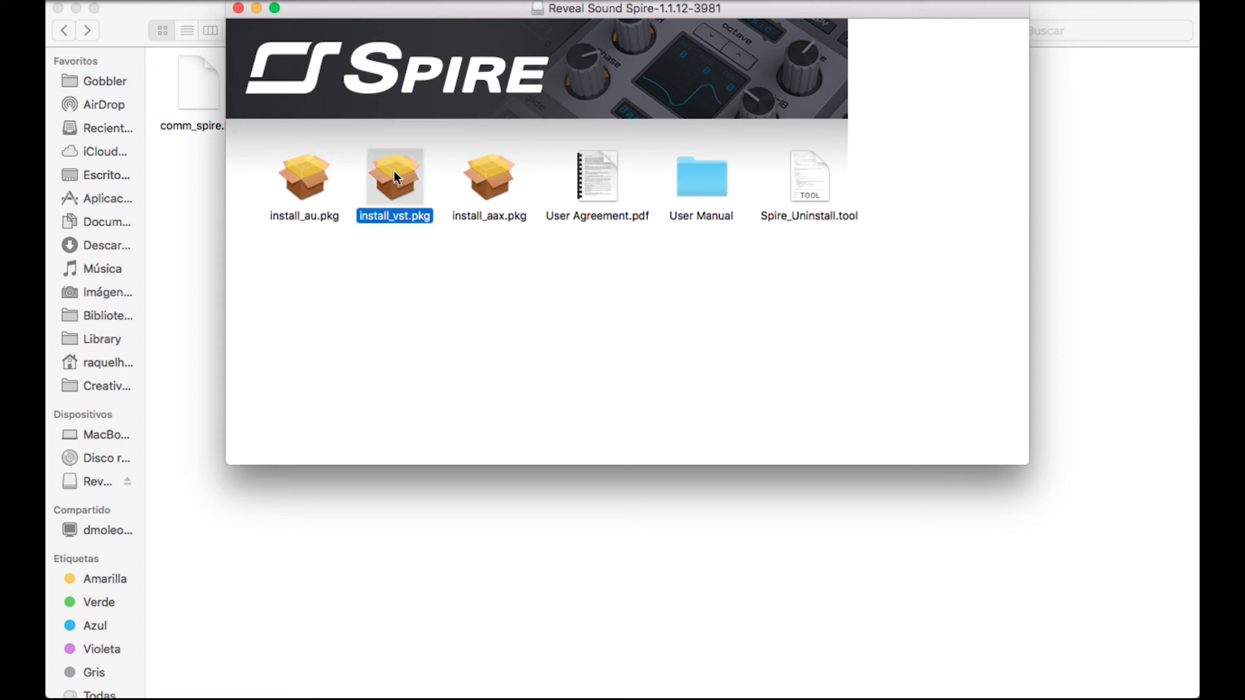
double_click(389, 178)
click(820, 236)
click(844, 463)
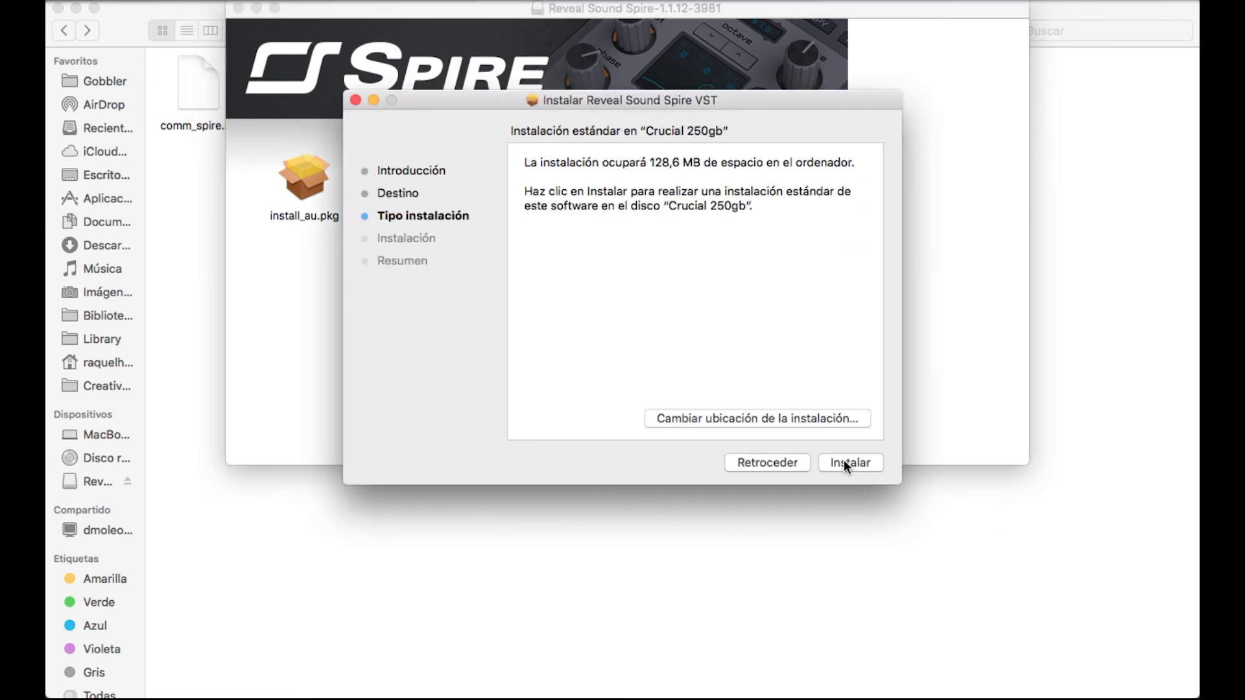
click(839, 461)
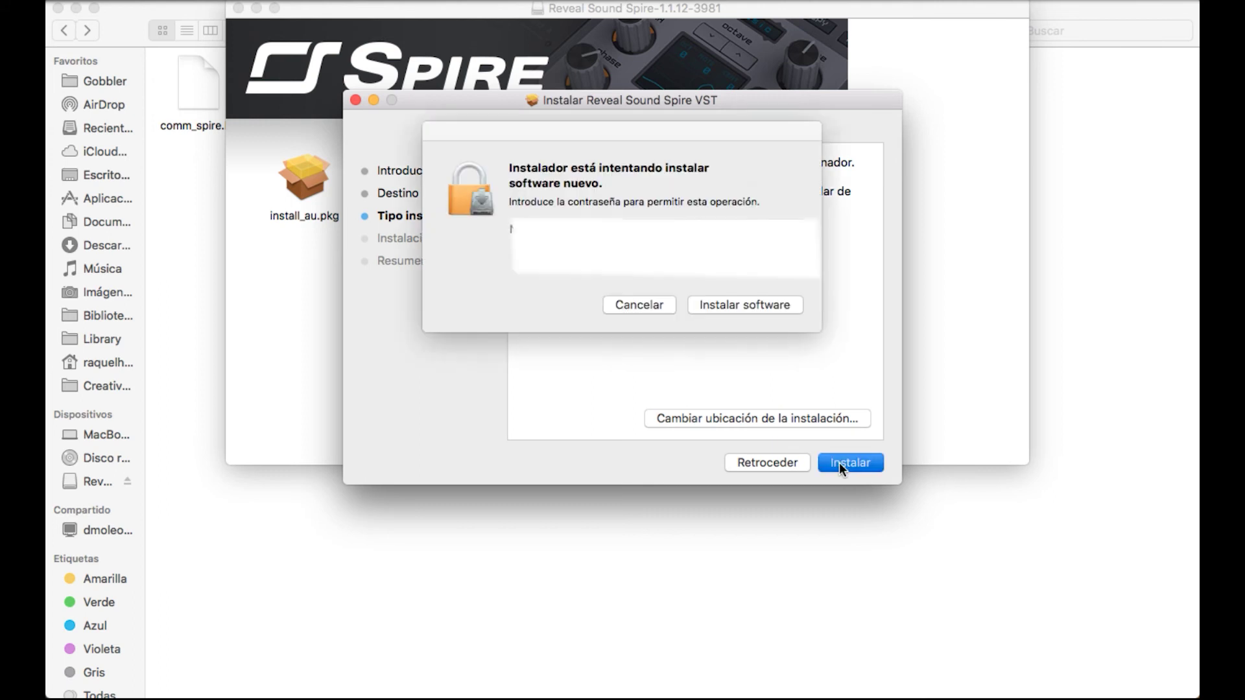
click(750, 305)
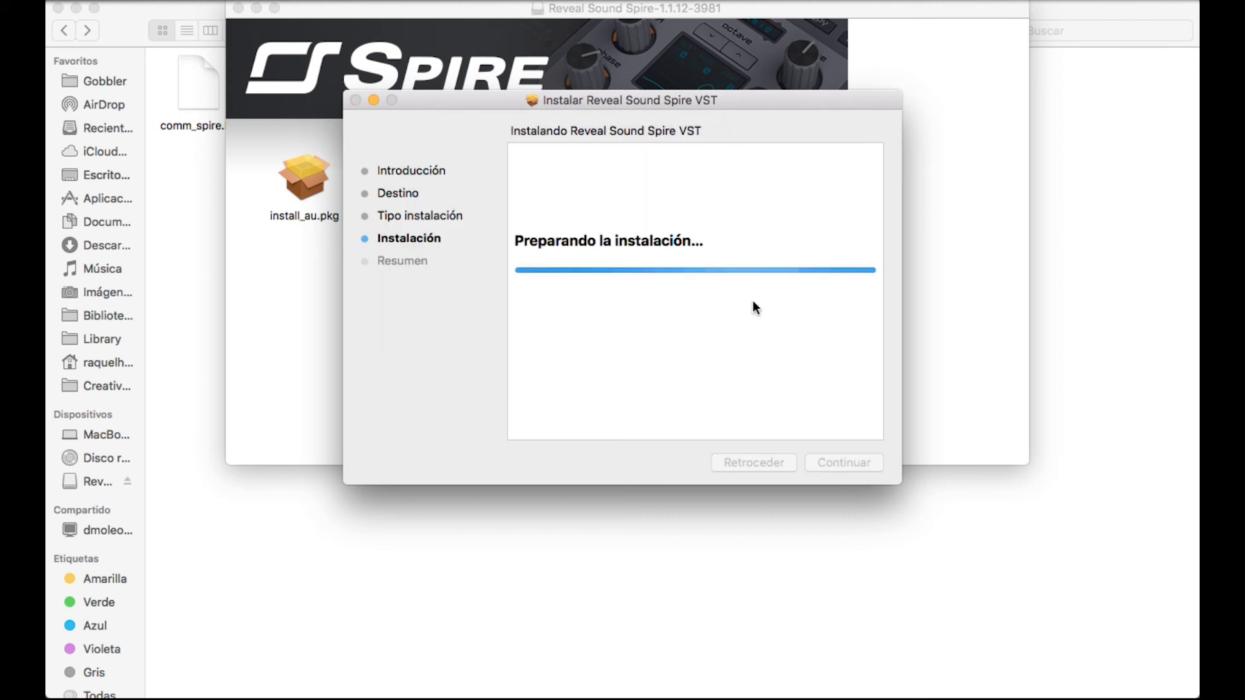
Step: Close the Spire installer and its disk image window, and select Spire-1.1.component and Spire-1.1.vst in the Crack folder
click(856, 461)
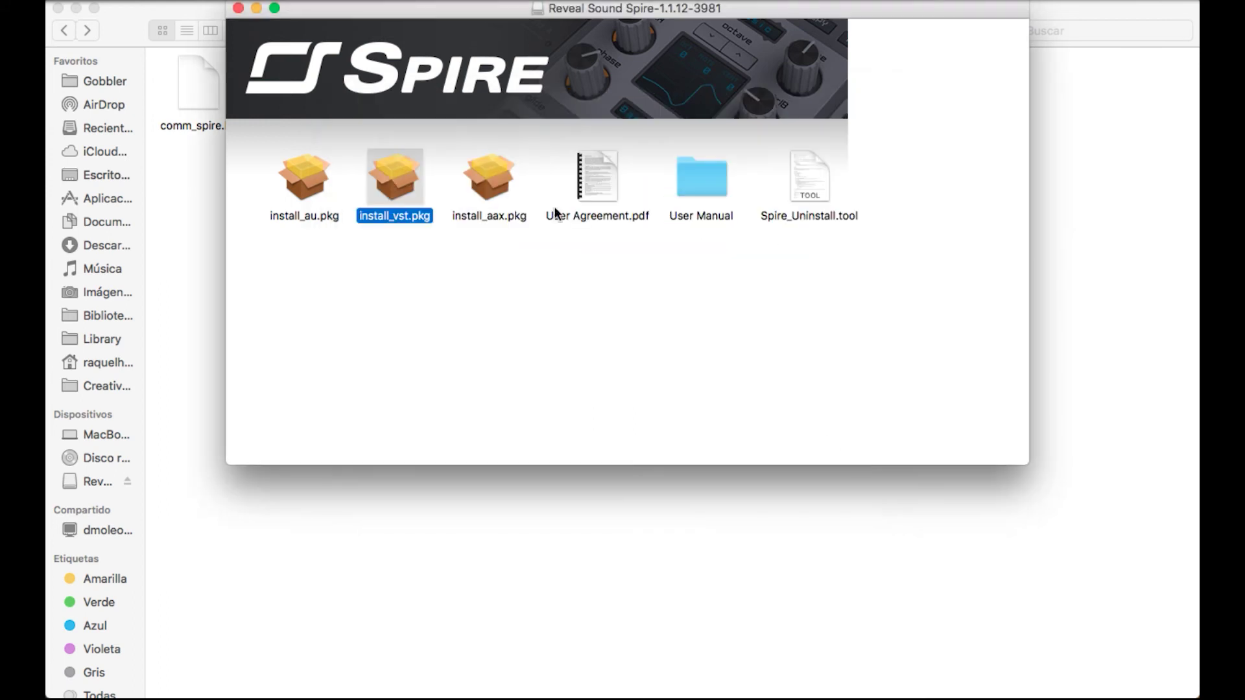
click(238, 8)
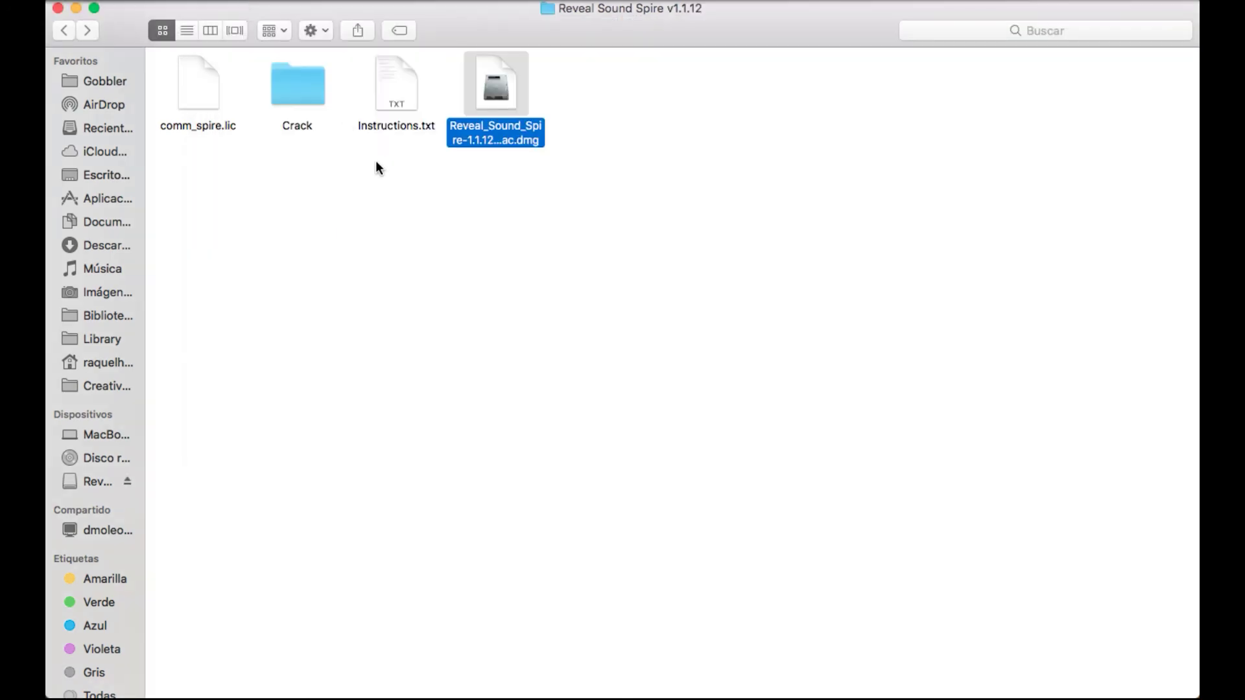
double_click(322, 82)
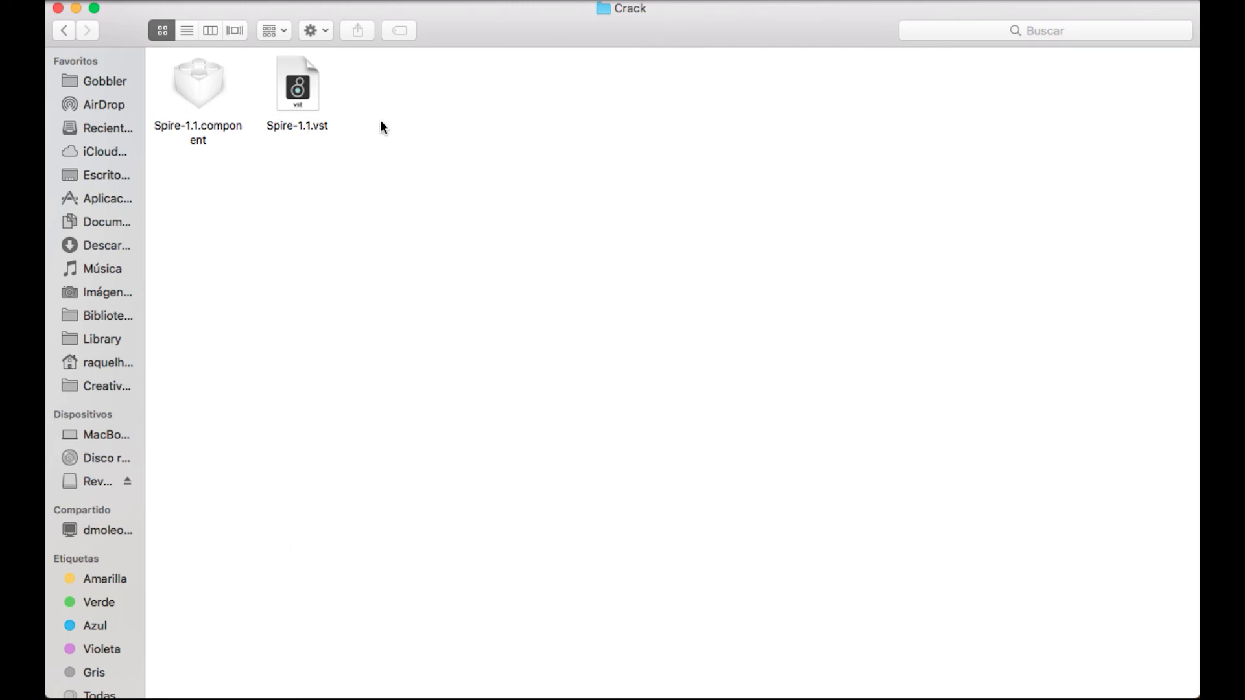
drag(380, 121, 196, 100)
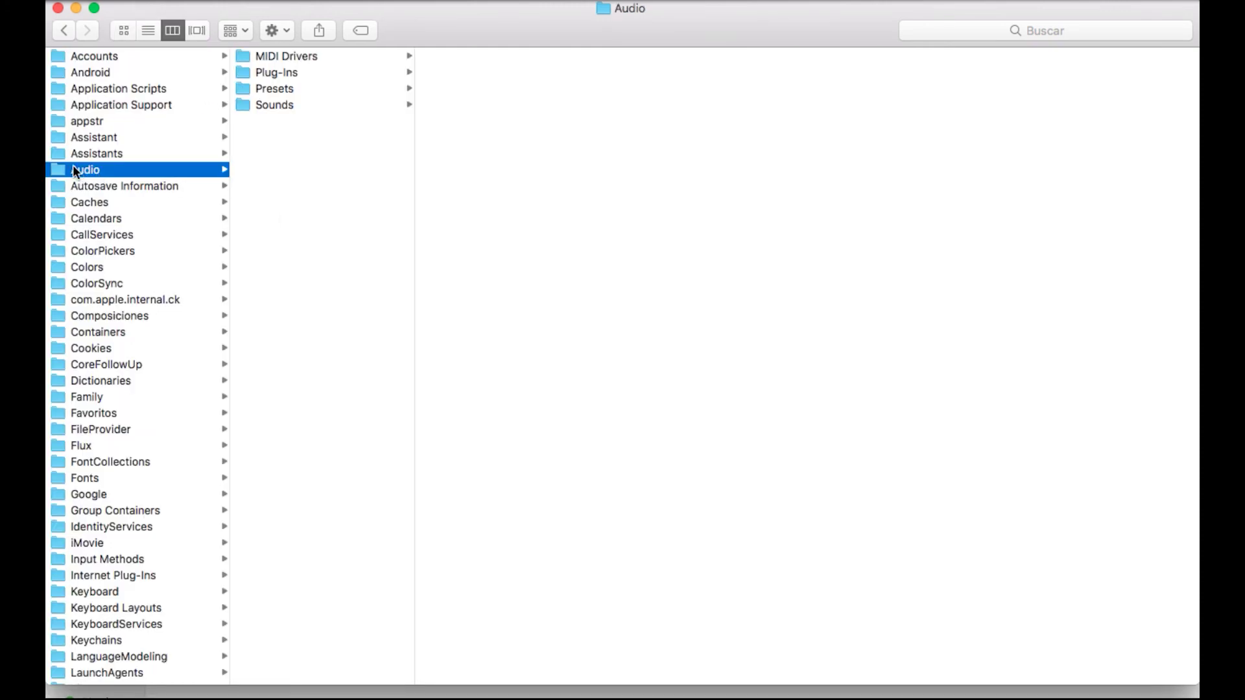
Step: Place Spire-1.1.component and Spire-1.1.vst in the Plug-Ins folder inside the Library's Audio folder
click(286, 72)
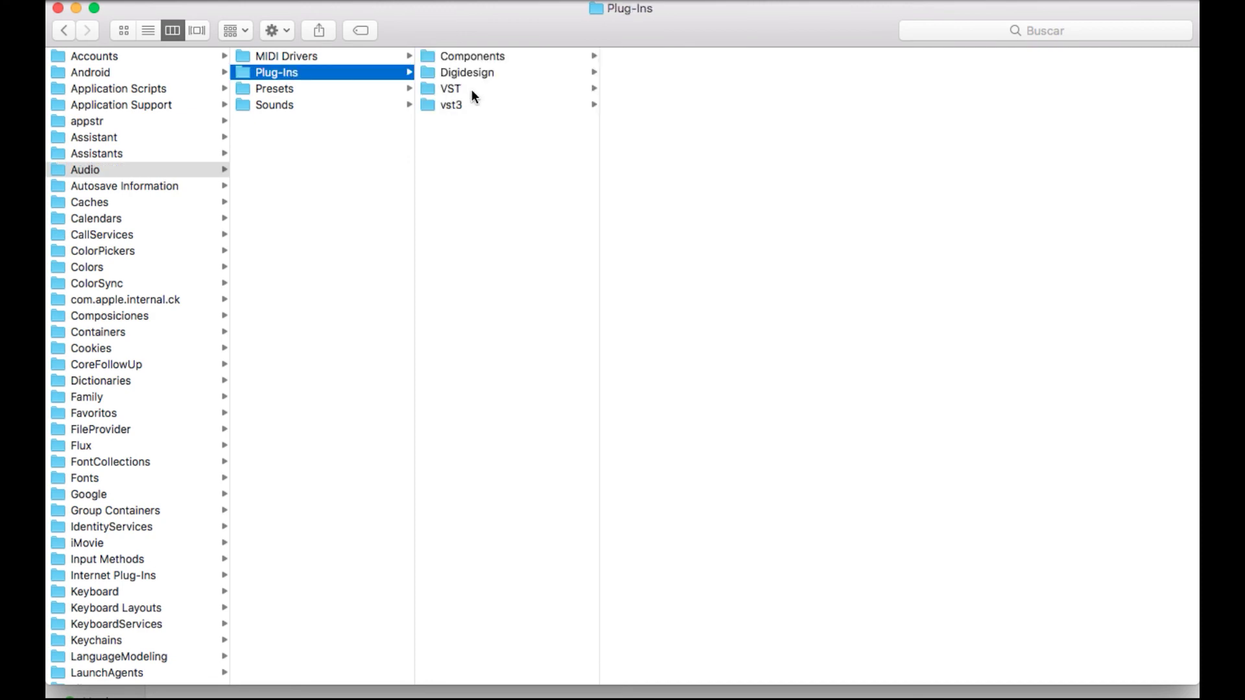
click(456, 103)
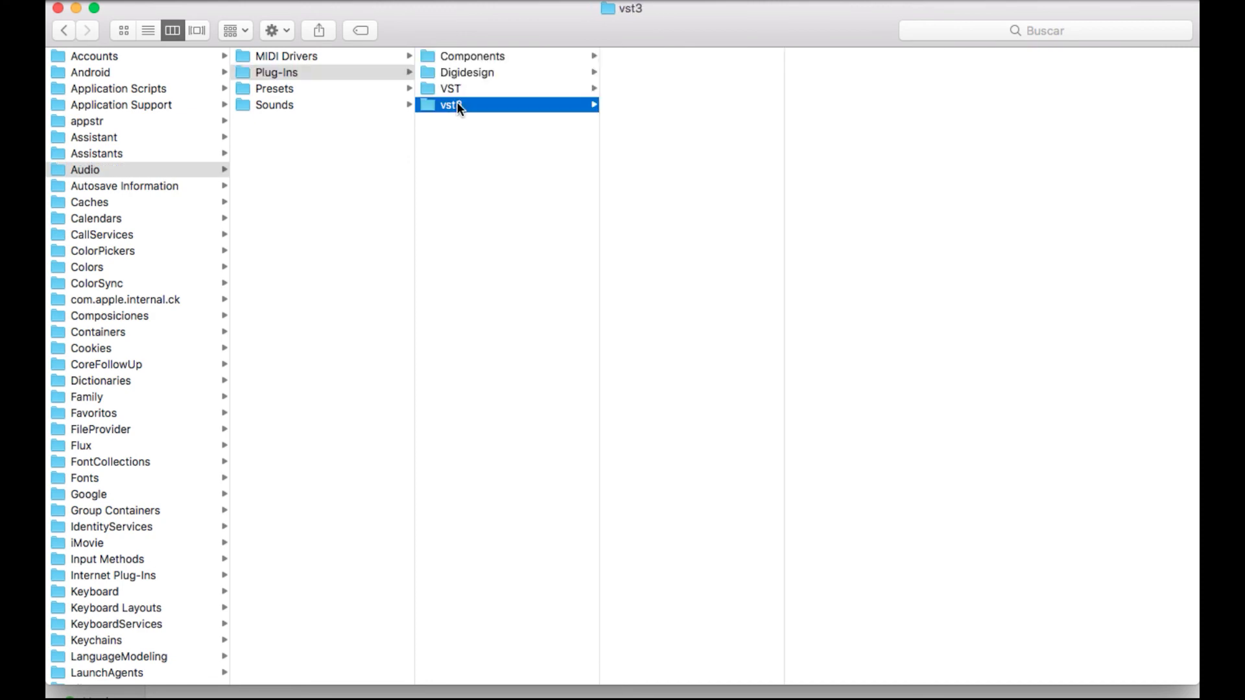
click(467, 89)
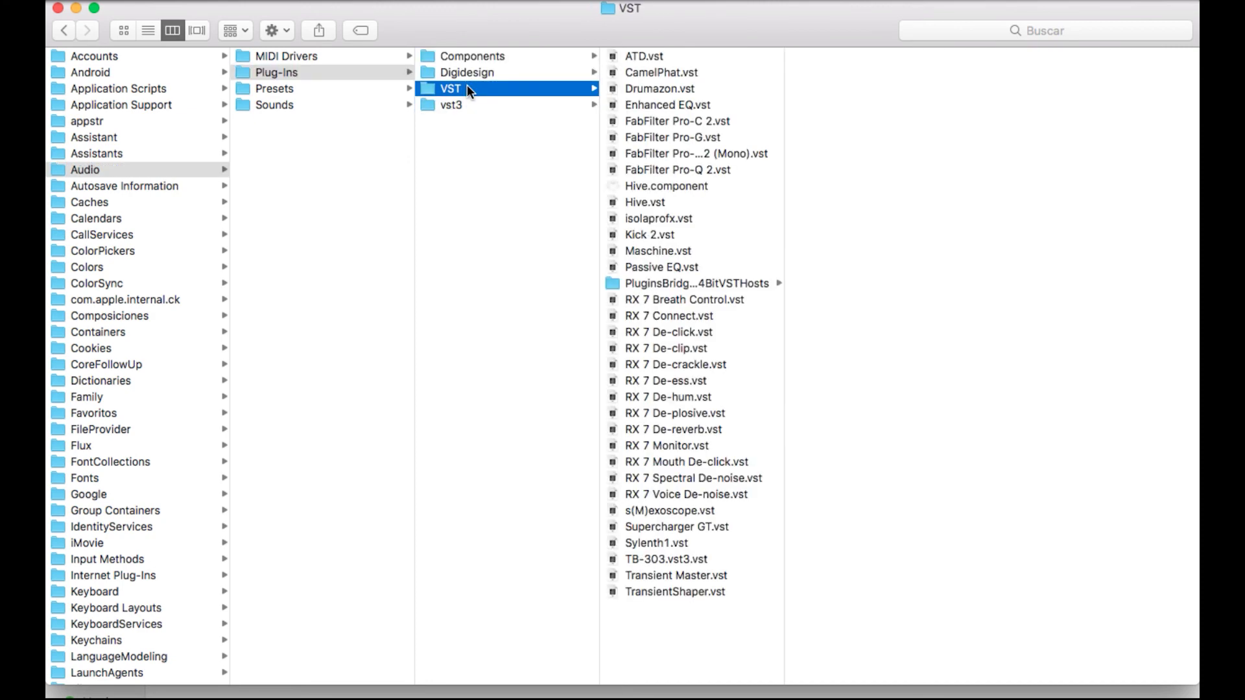
click(480, 56)
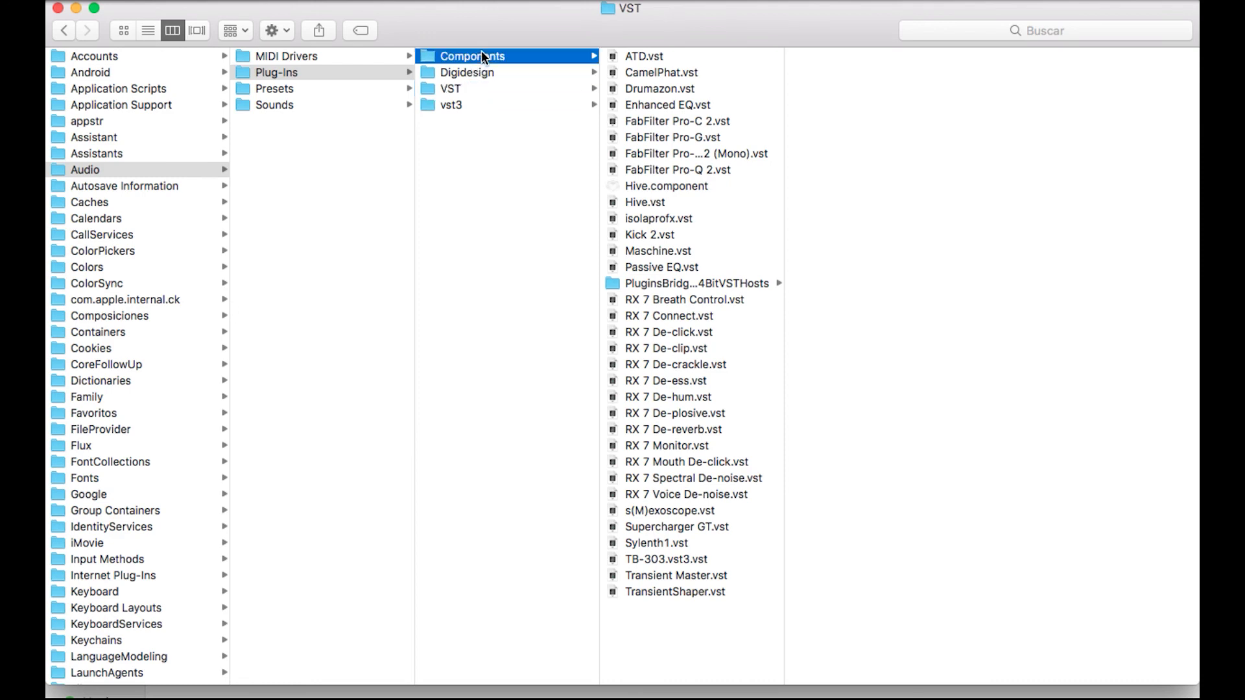
click(468, 142)
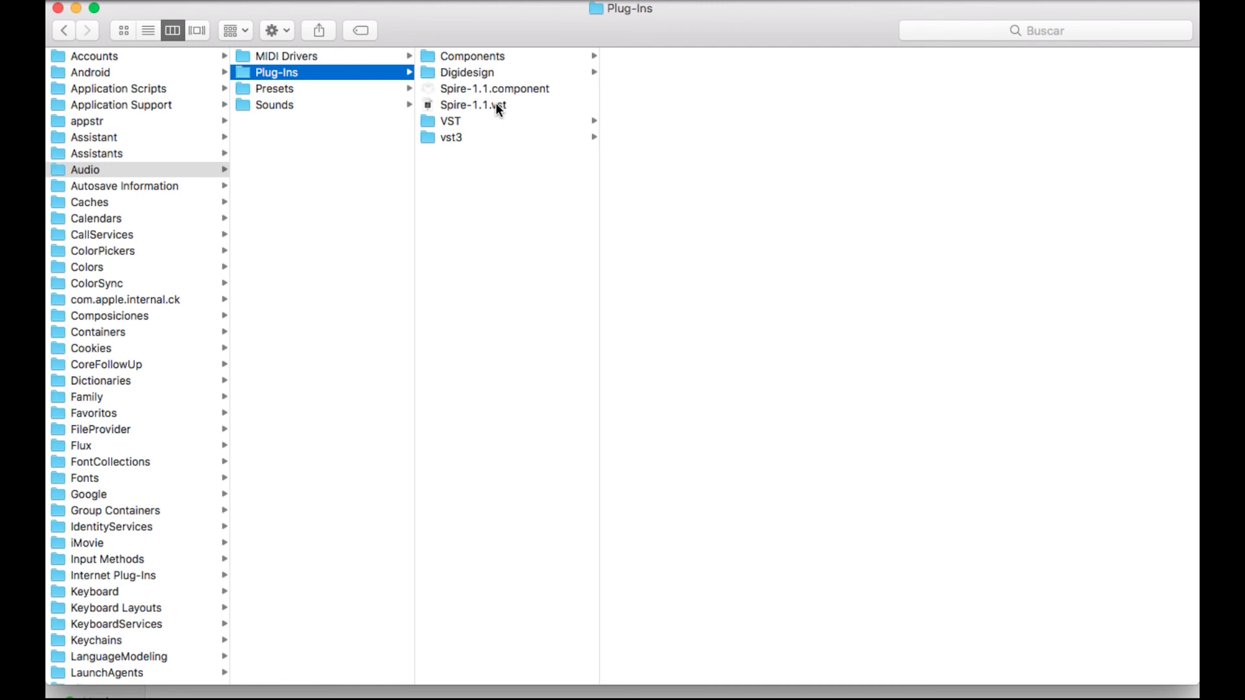
Step: Move Spire-1.1.component into the Components folder, replacing the existing item of the same name
click(512, 89)
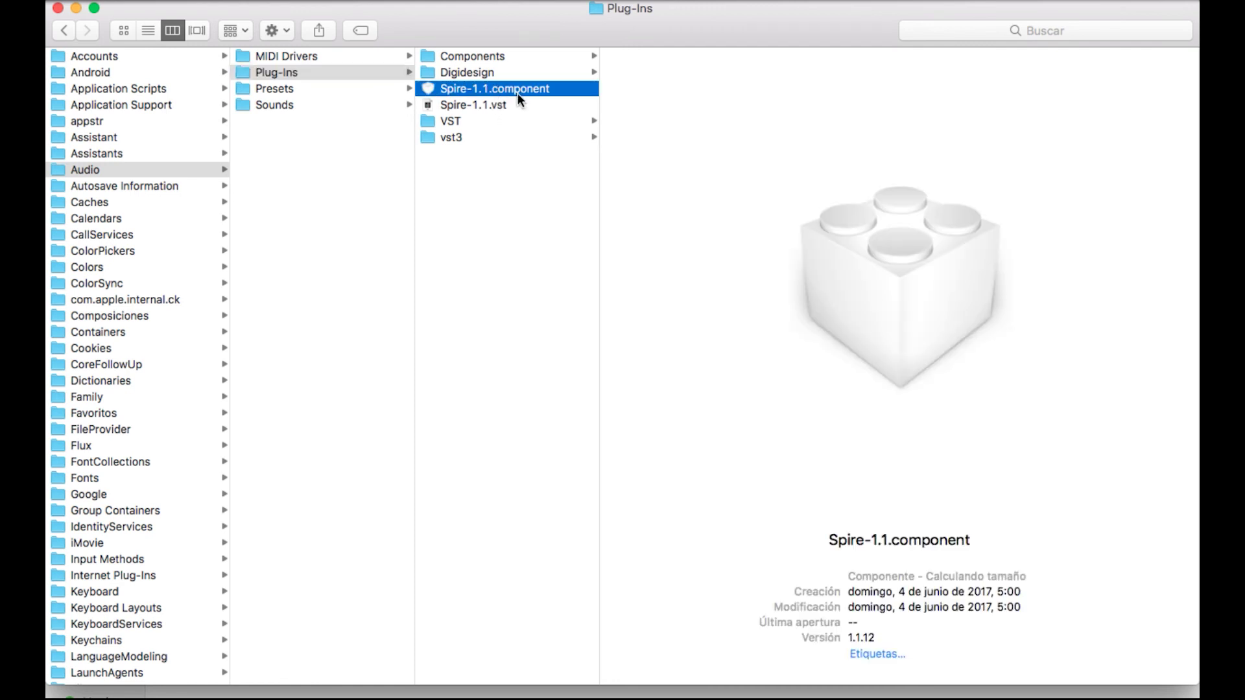
drag(517, 88, 503, 57)
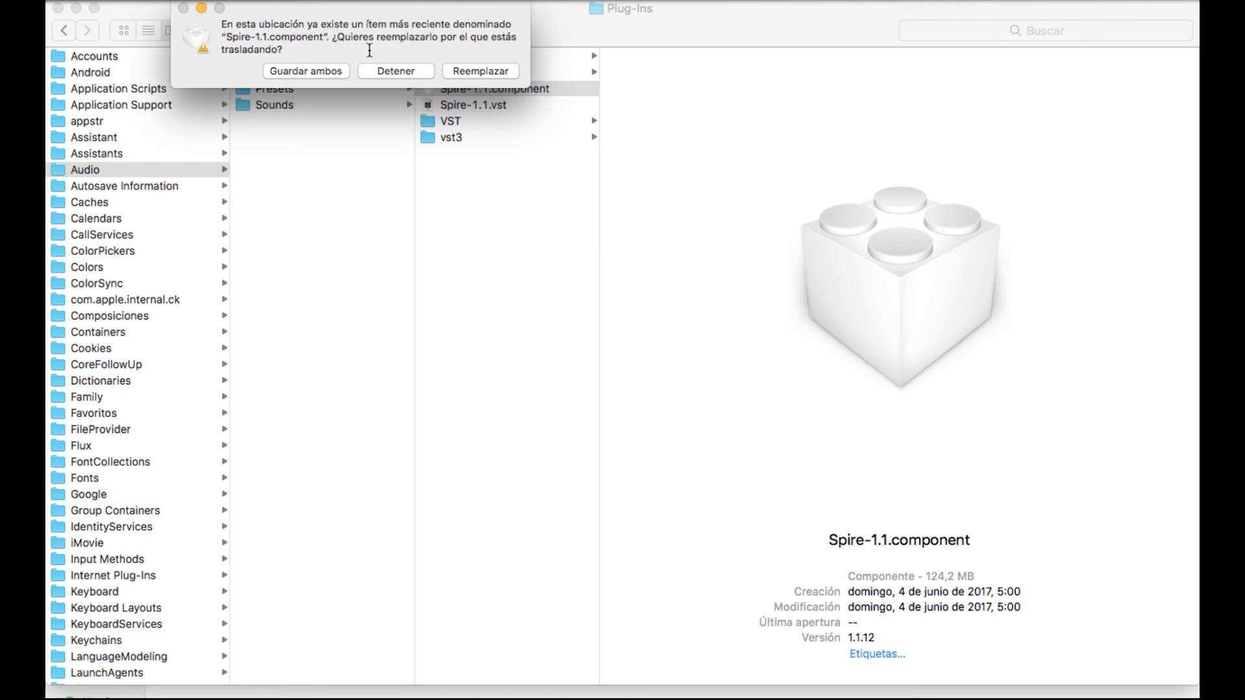
click(466, 70)
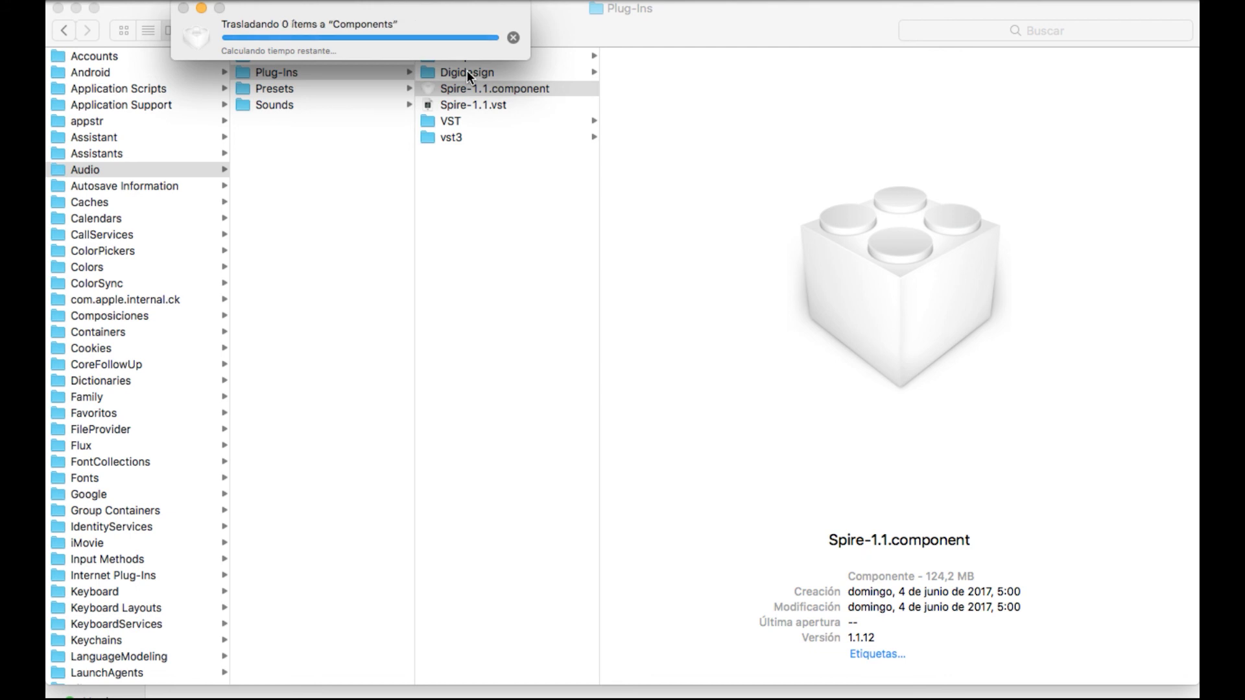
Step: Move Spire-1.1.vst from the Plug-Ins folder into its VST subfolder
click(481, 90)
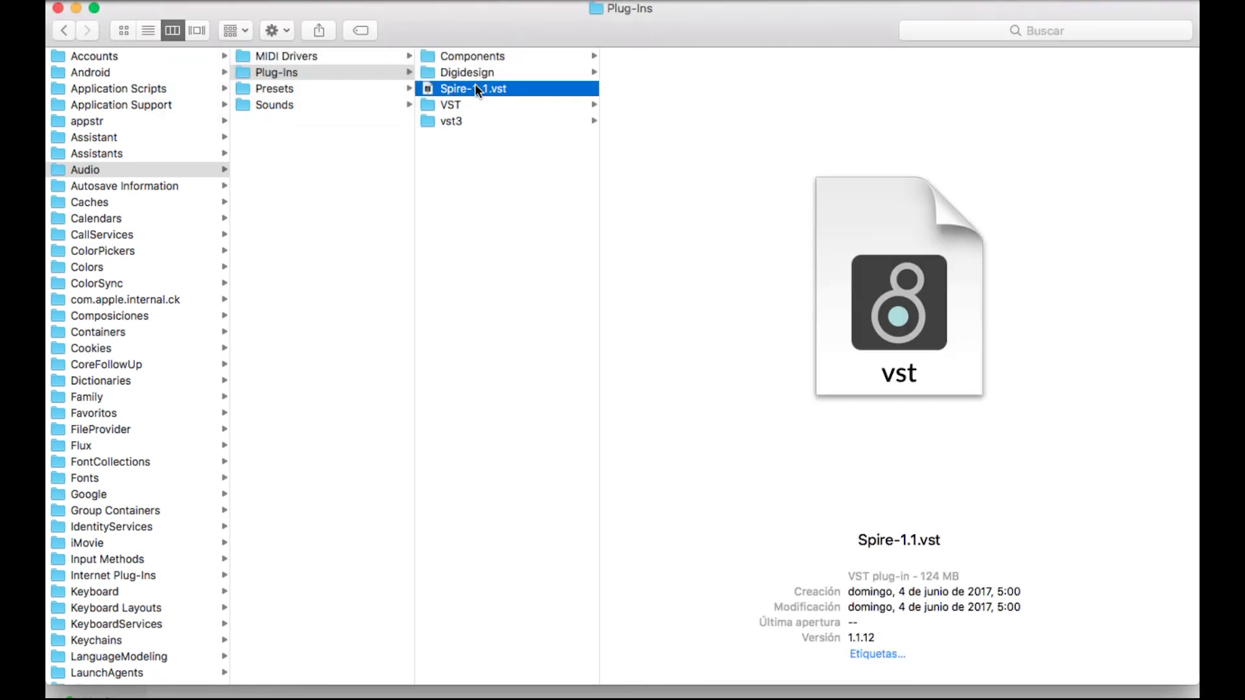
click(456, 106)
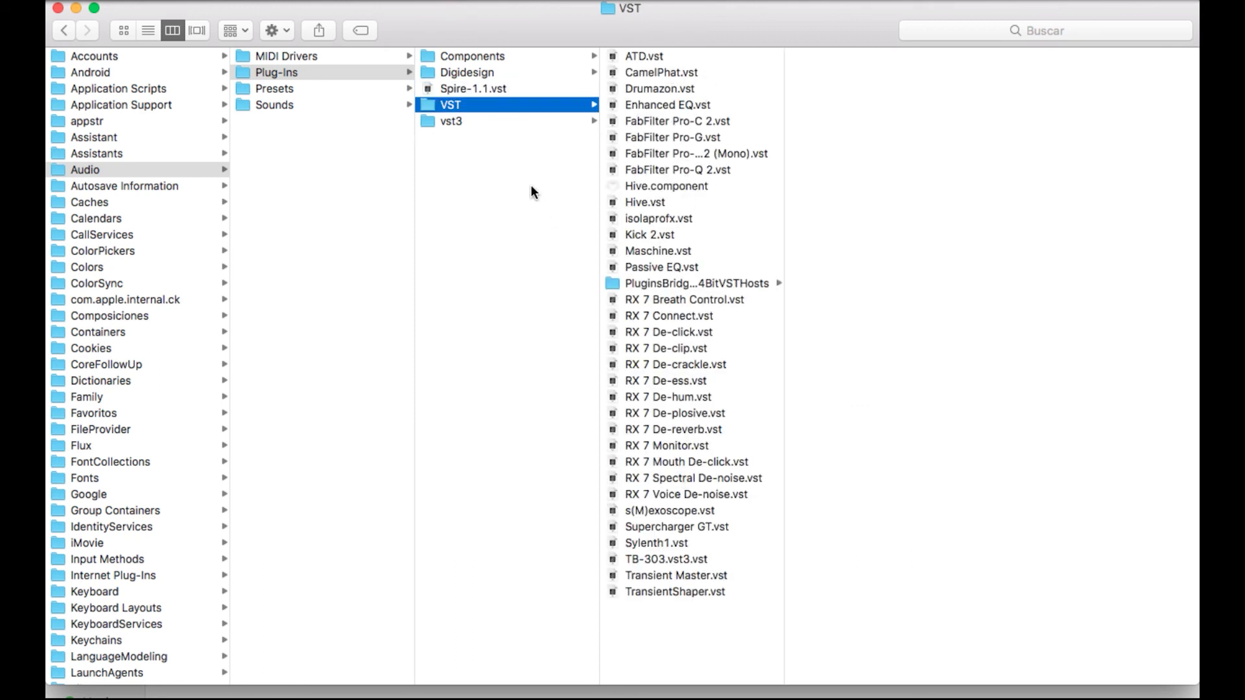
drag(495, 85, 666, 128)
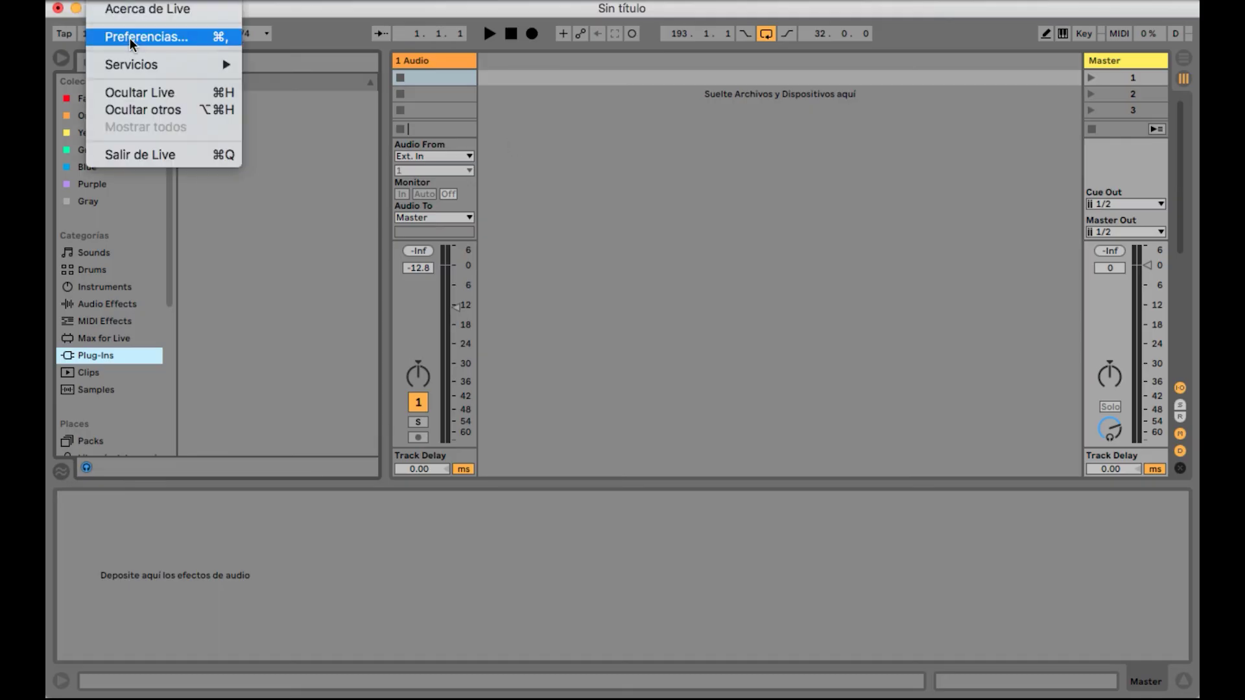
Step: Rescan the plug-ins from Ableton Live's preferences, and close the preferences once scanning ends
click(129, 38)
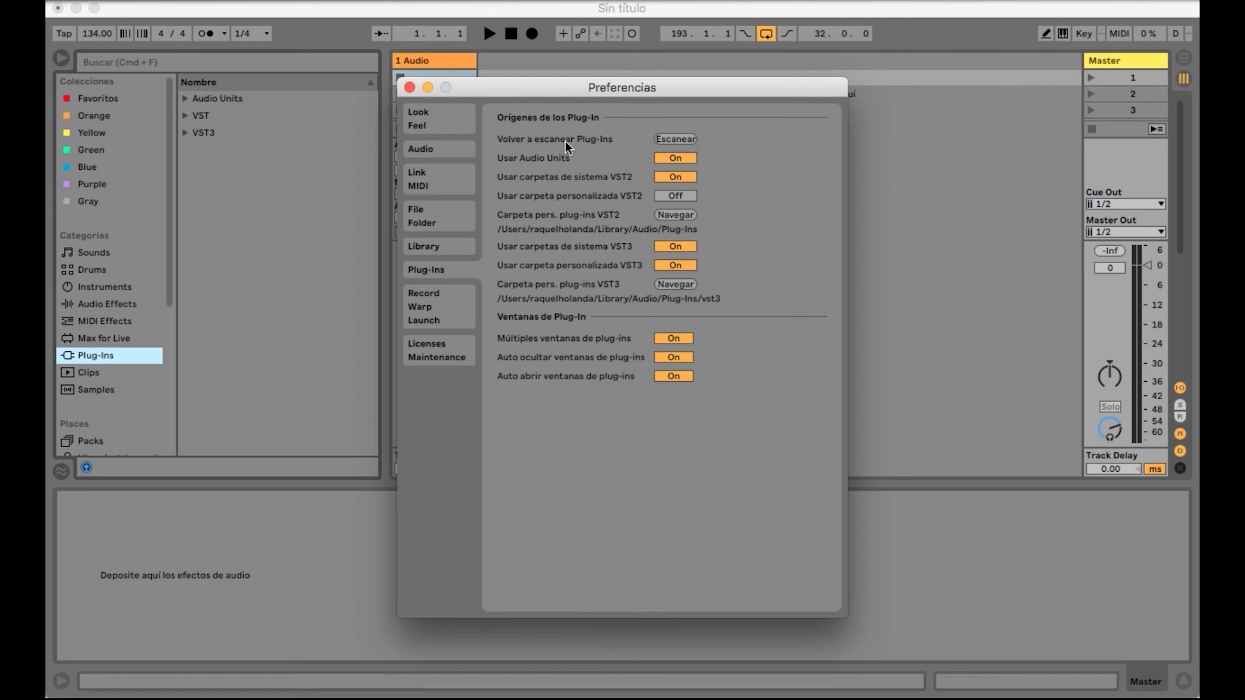
click(668, 139)
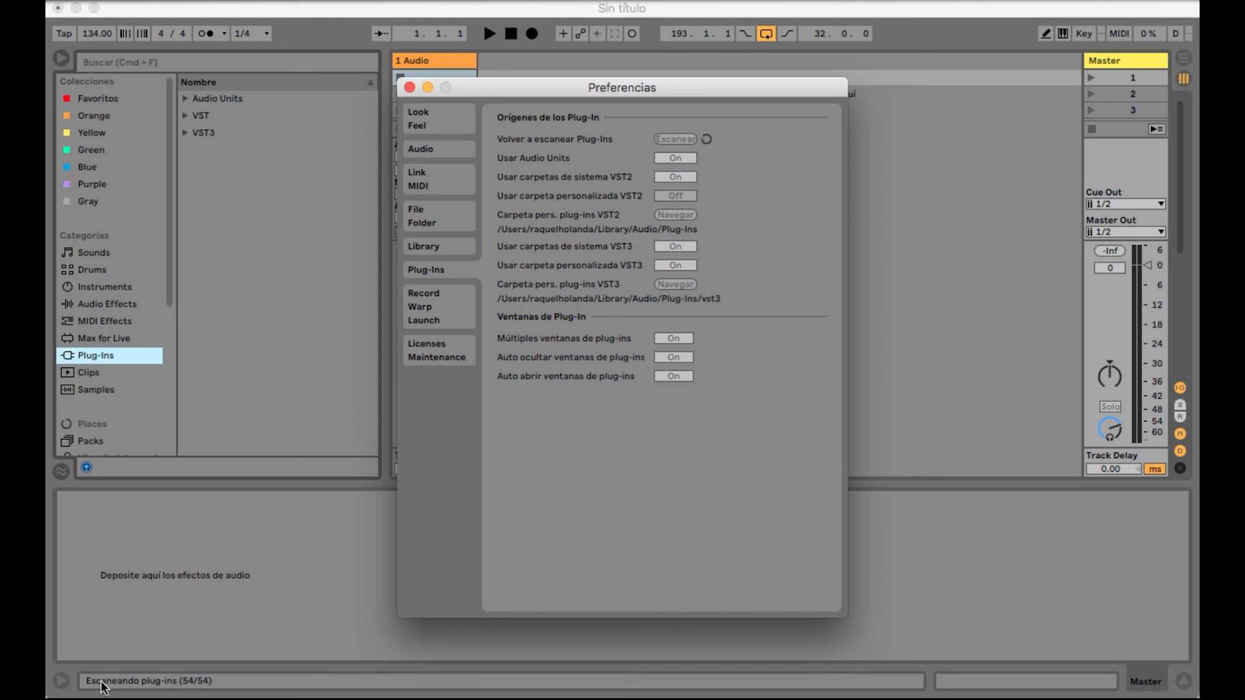
click(407, 87)
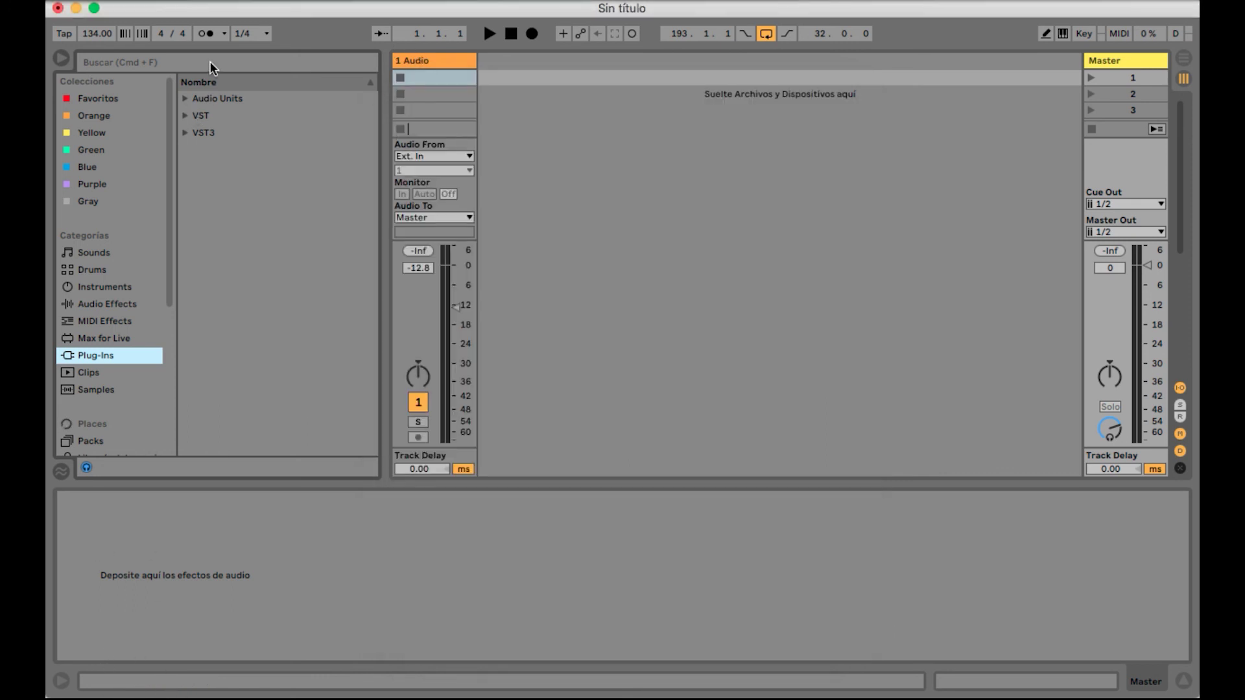
Step: Search the plug-ins for "spire" and load Spire-1.1 from the VST User folder onto a new MIDI track
click(208, 61)
text(spire)
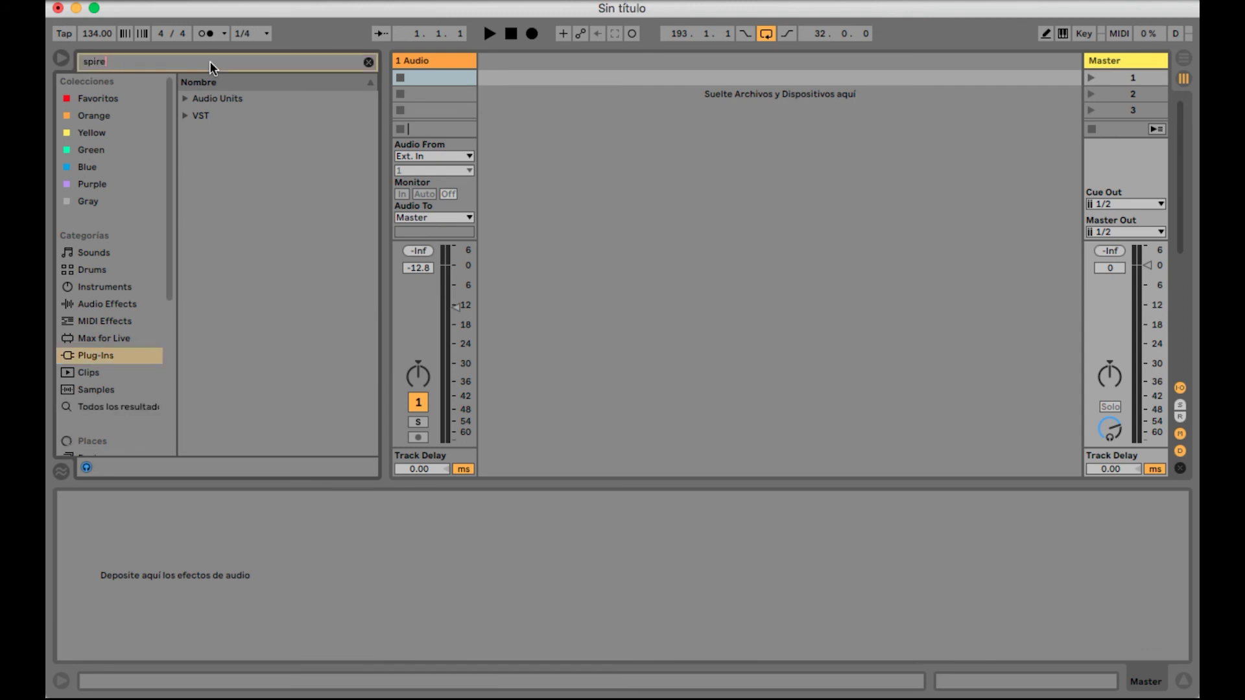
click(186, 116)
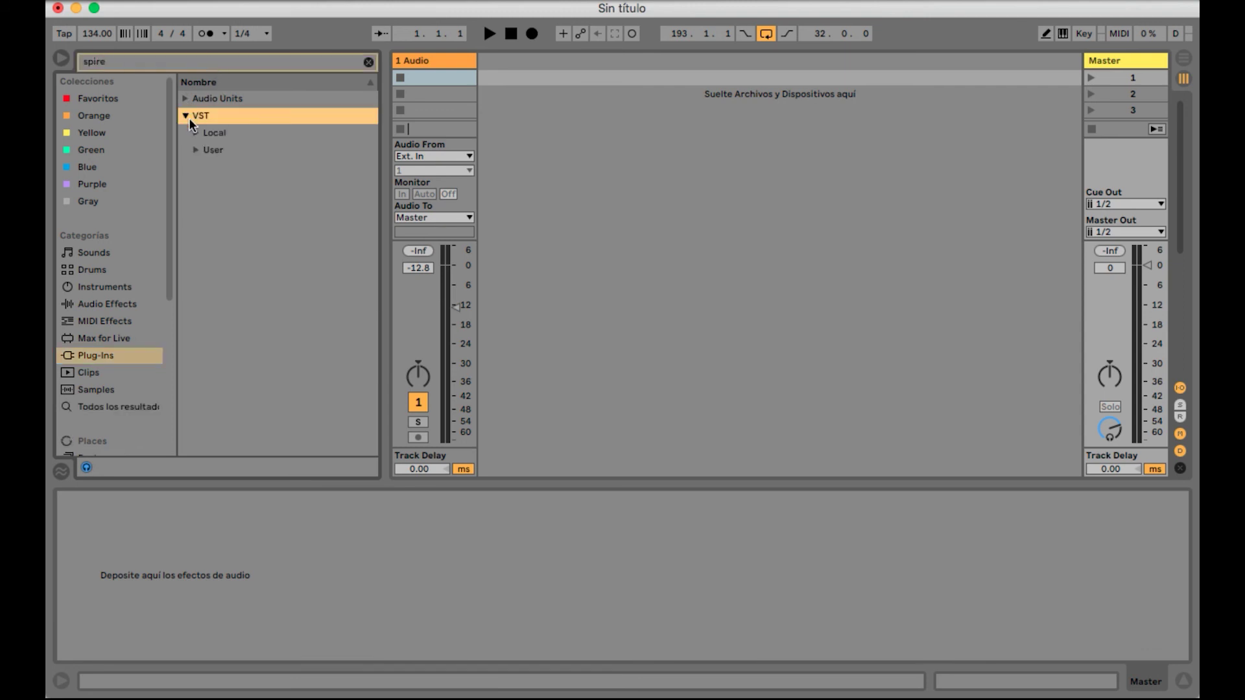
click(196, 150)
click(235, 168)
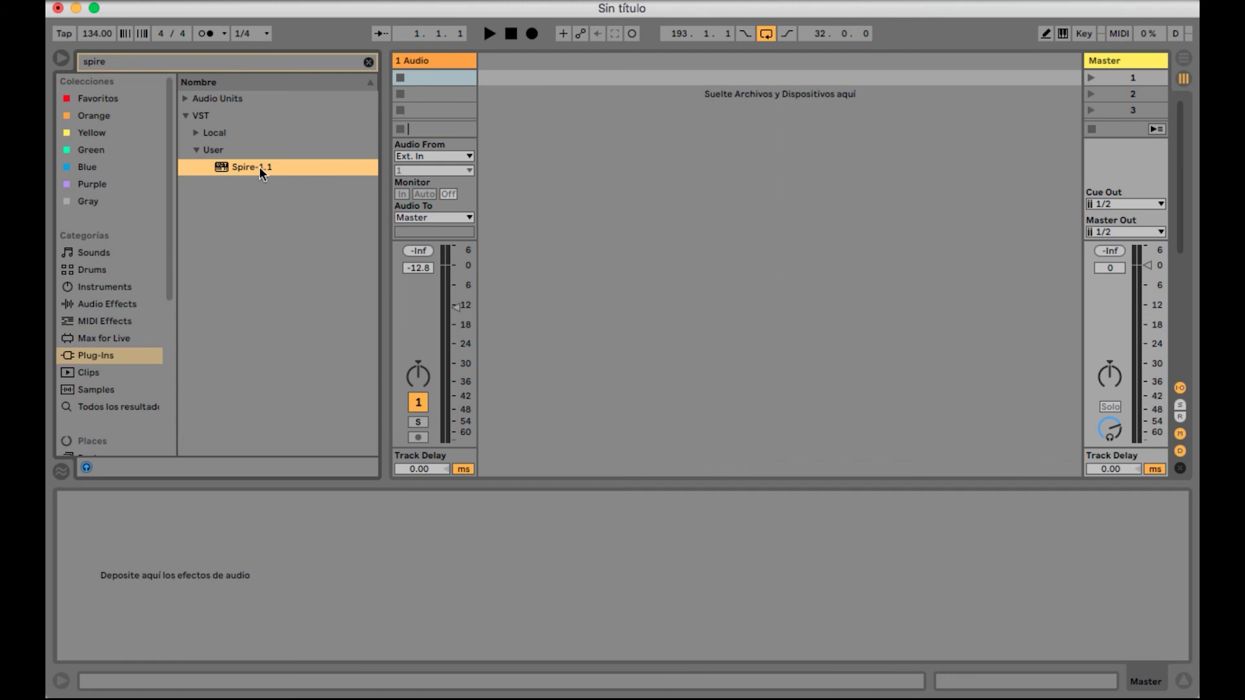
double_click(255, 166)
Step: Create a MIDI clip in the Spire-1.1 track's first slot, and enable the computer MIDI keyboard with the plug-in window hidden
double_click(496, 80)
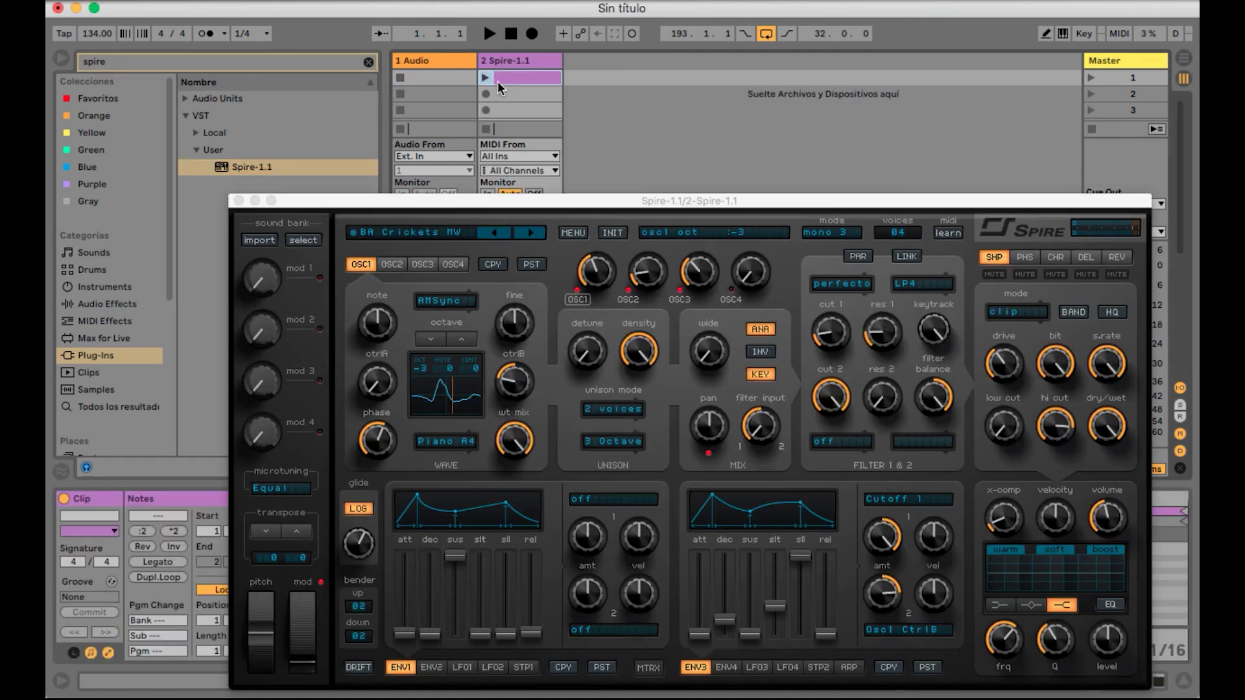
key(super+alt+p)
key(m)
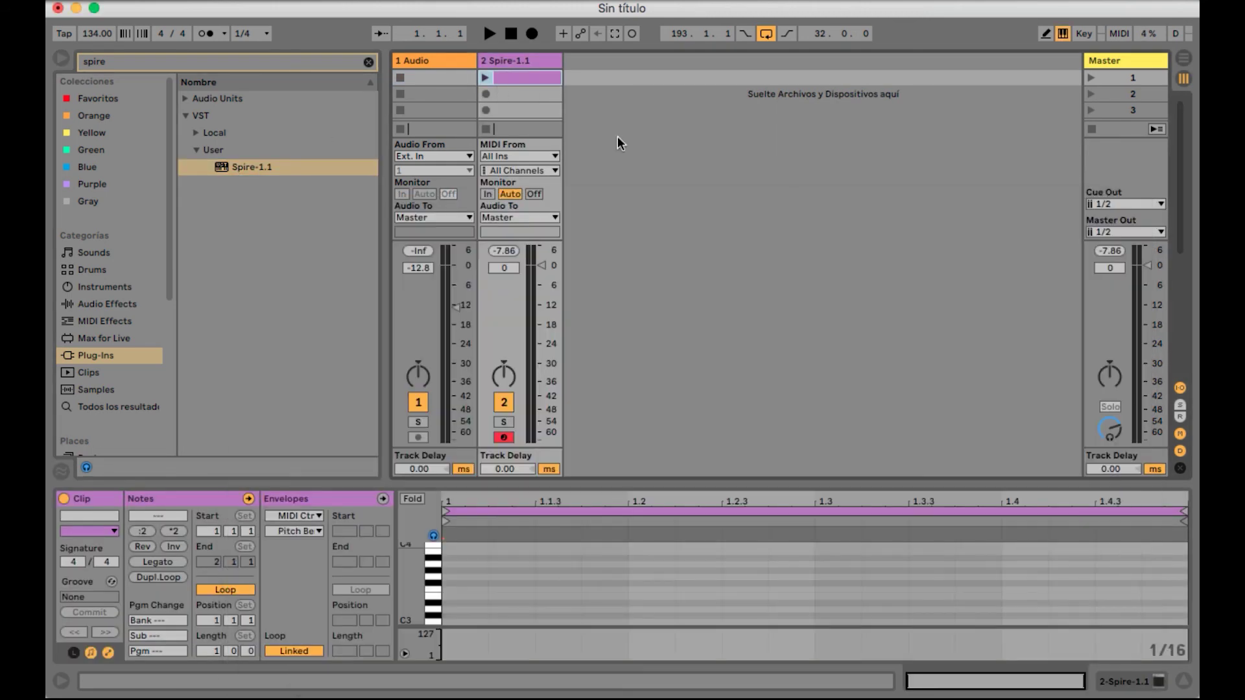